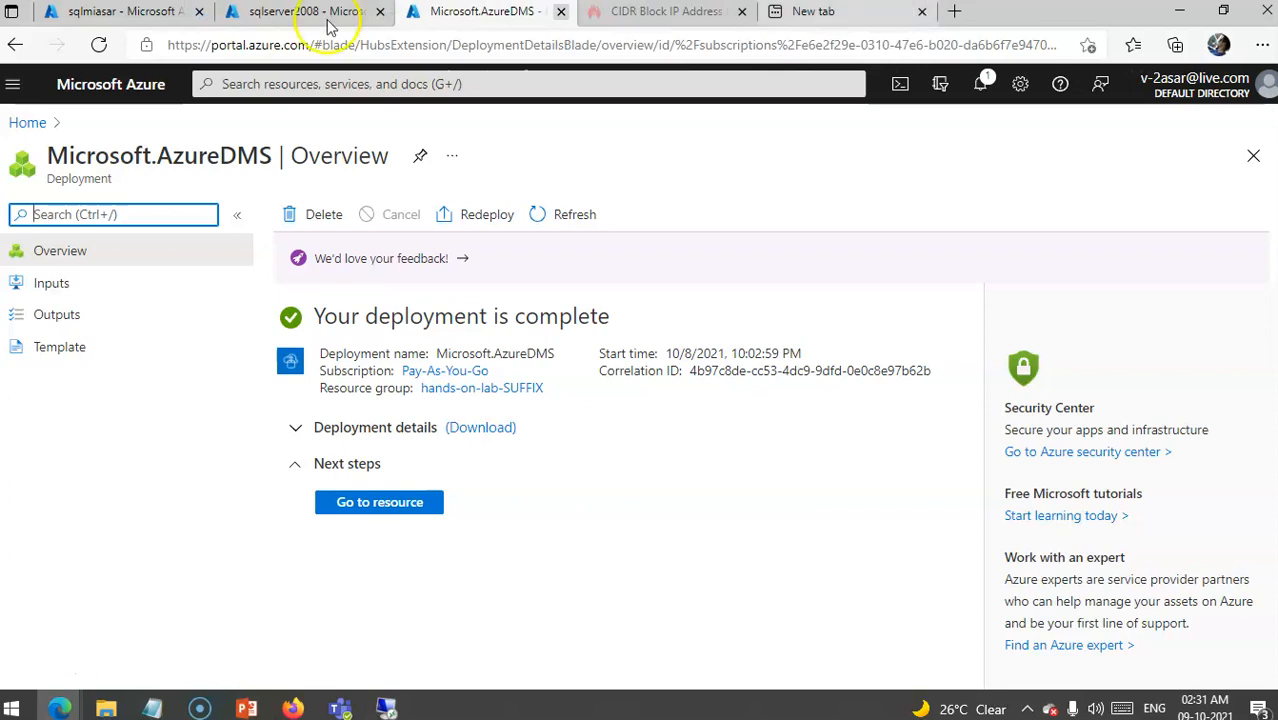
Switch to the SQL Server VM's remote desktop session and clear Data Migration Assistant and Server Manager from its desktop.
{"action": "left_click", "coordinate": [137, 12]}
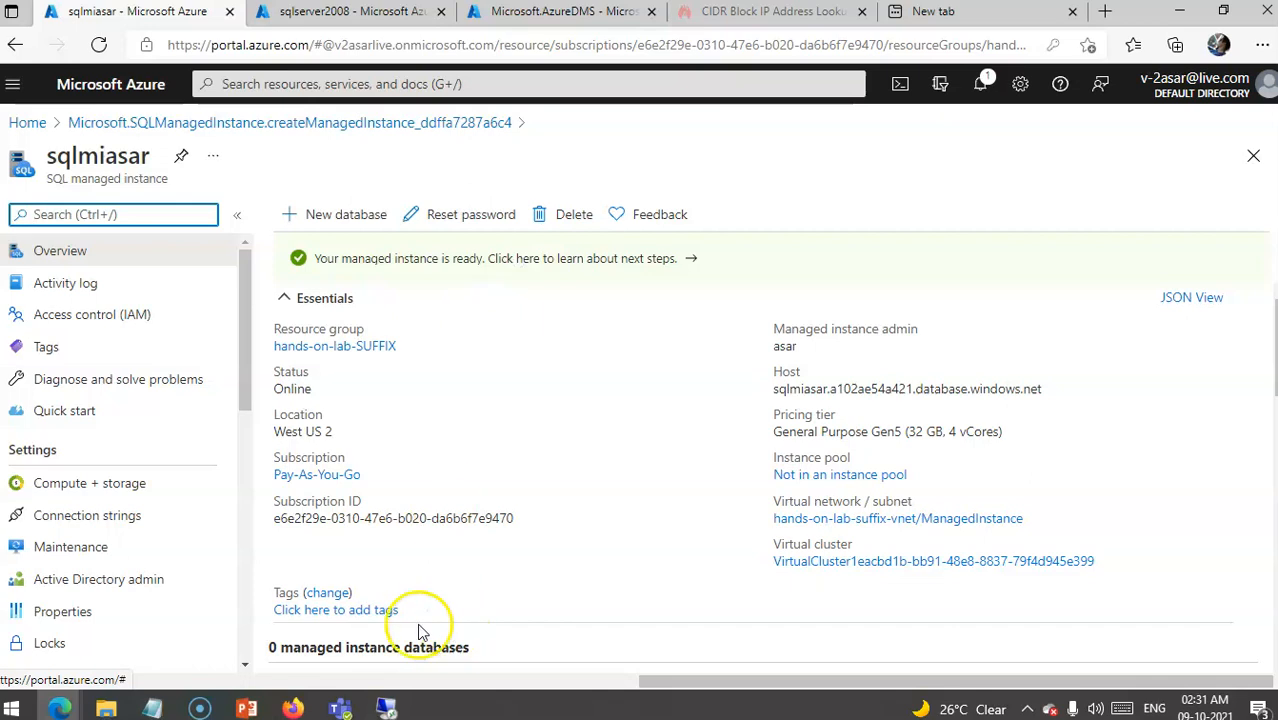
{"action": "mouse_move", "coordinate": [386, 708]}
{"action": "left_click", "coordinate": [502, 645]}
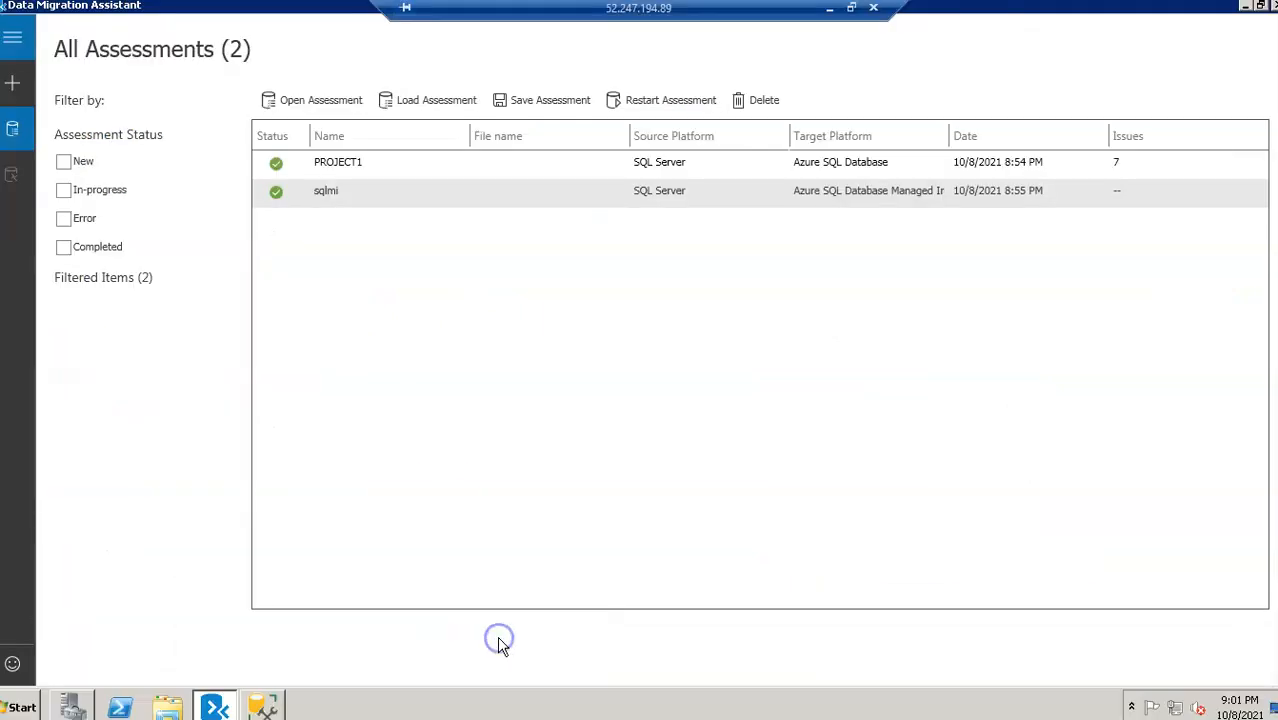
{"action": "left_click", "coordinate": [1246, 8]}
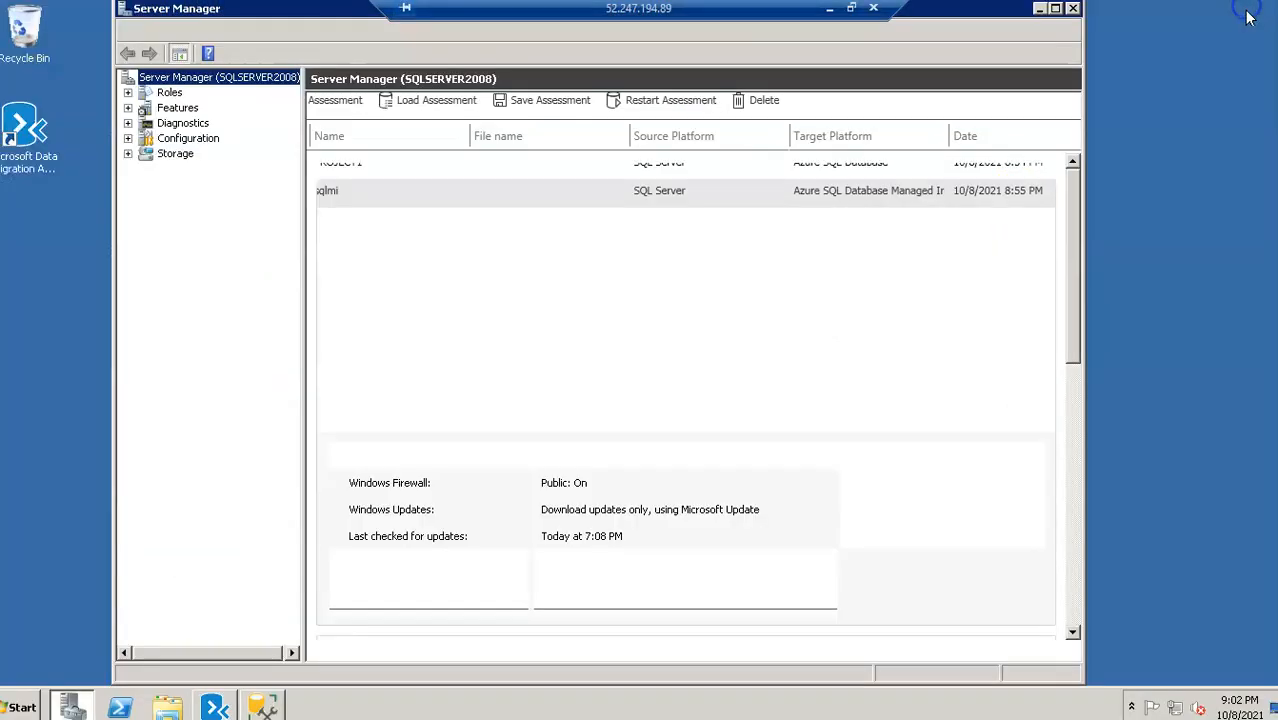
{"action": "left_click", "coordinate": [1073, 8]}
Create a folder named dms-backups in the root of the VM's Windows (C:) drive.
{"action": "left_click", "coordinate": [168, 706]}
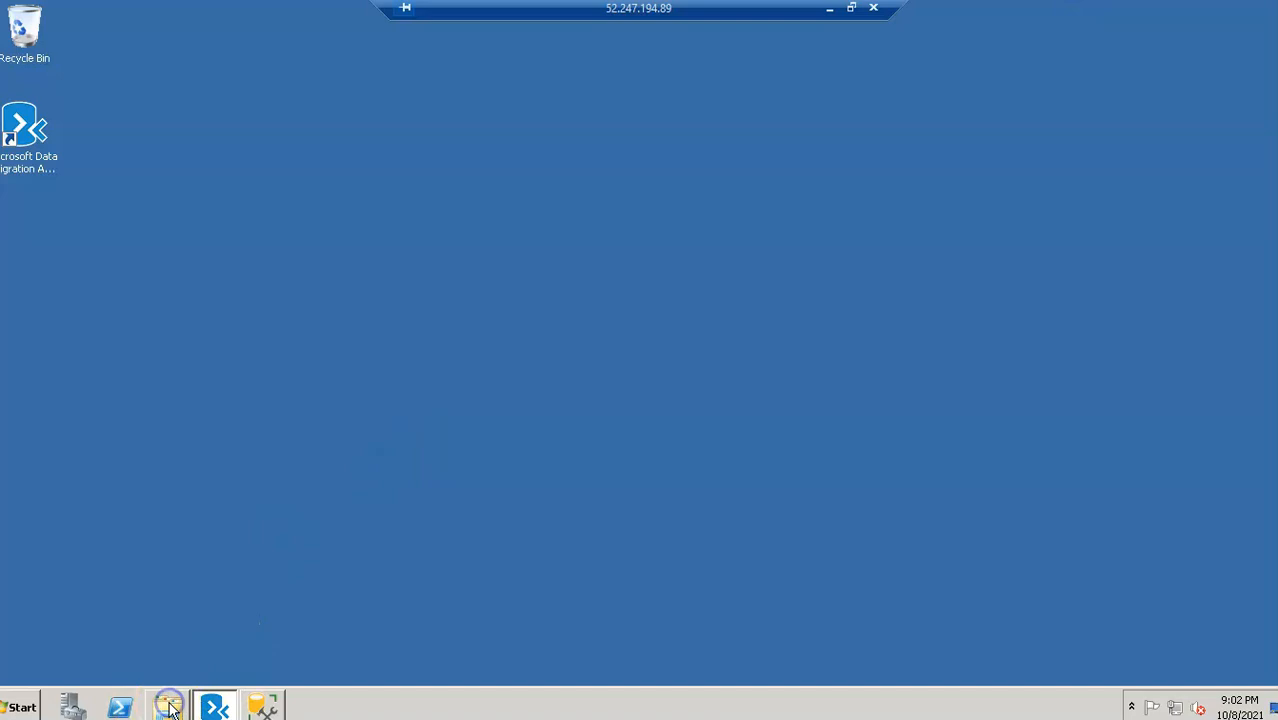
{"action": "left_click", "coordinate": [307, 378]}
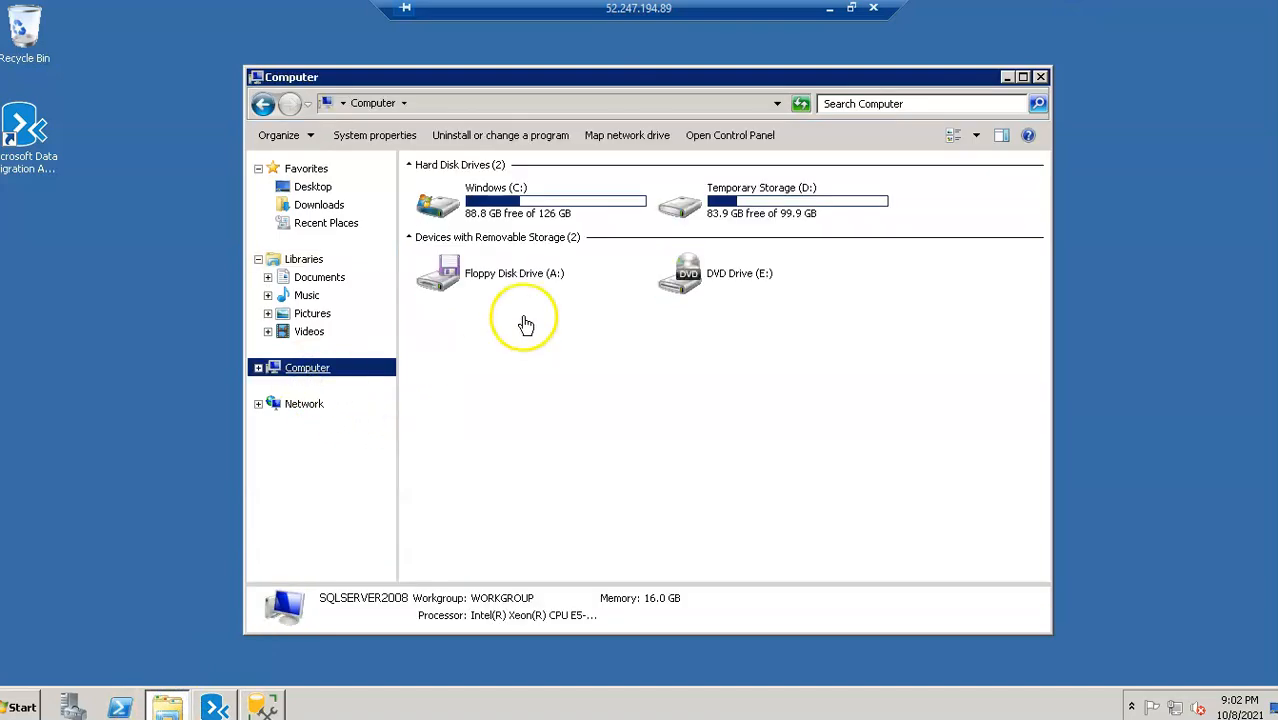
{"action": "double_click", "coordinate": [542, 208]}
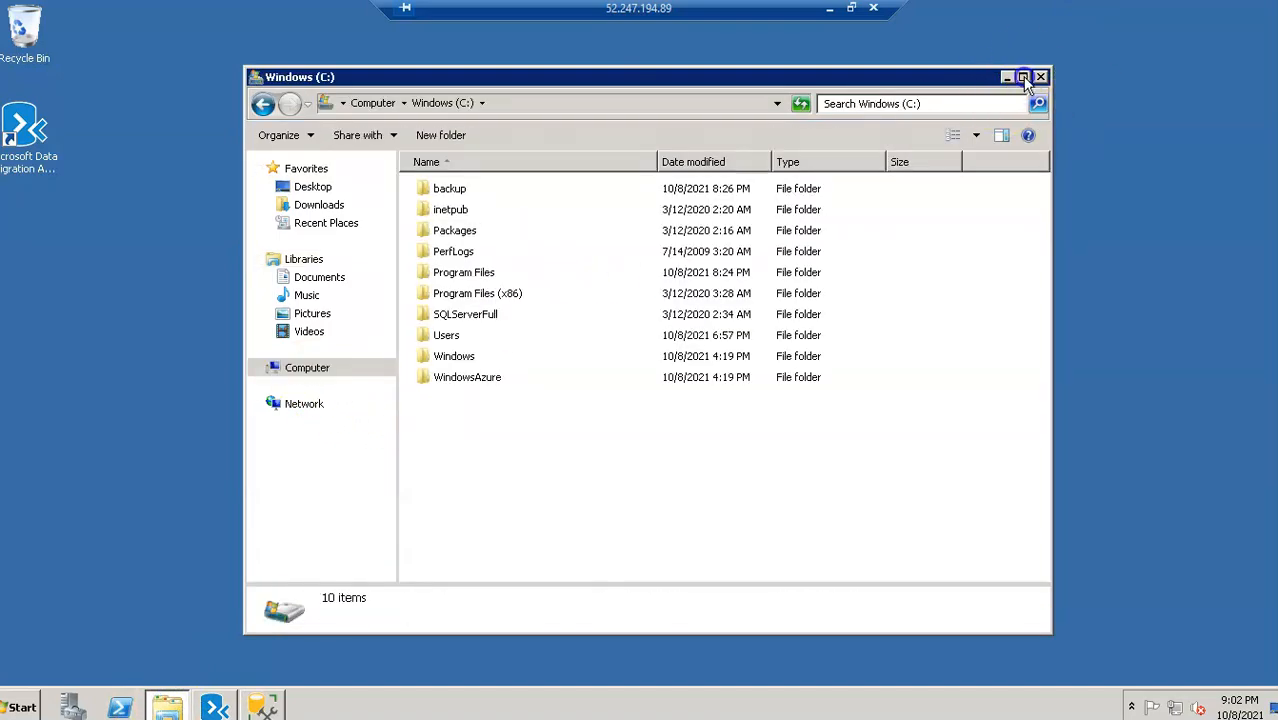
{"action": "left_click", "coordinate": [1024, 76]}
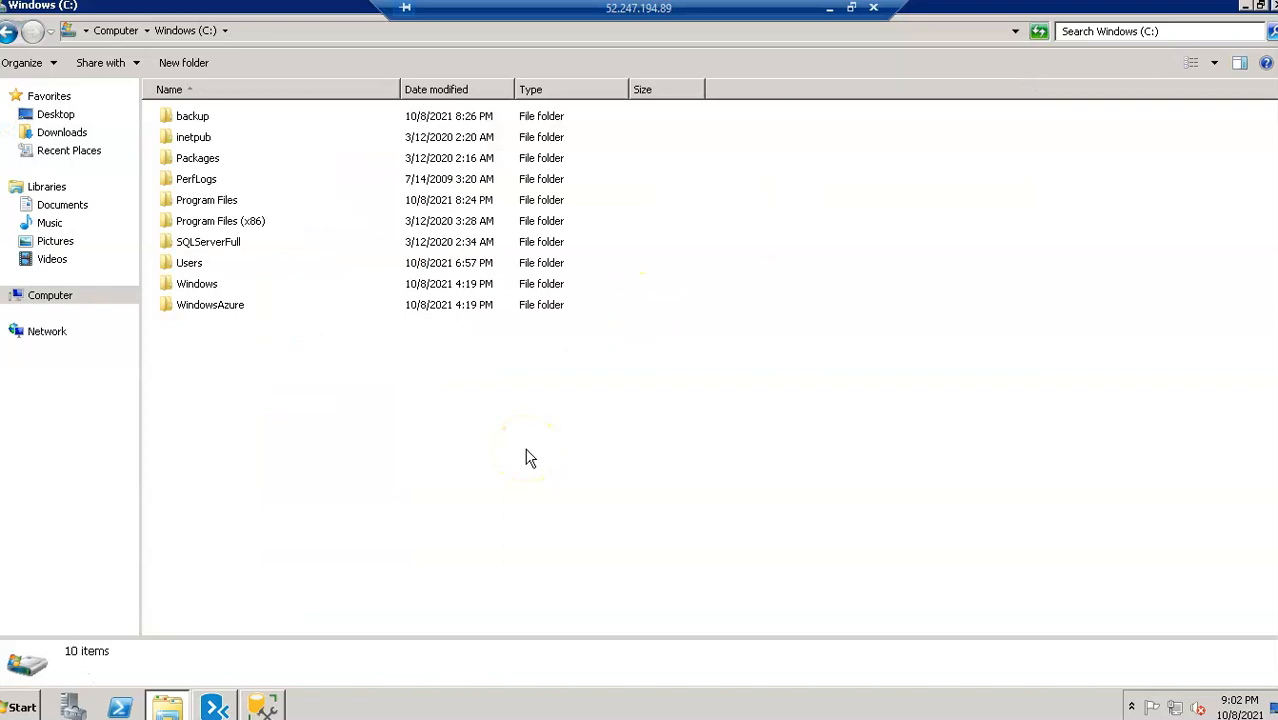
{"action": "left_click", "coordinate": [185, 63]}
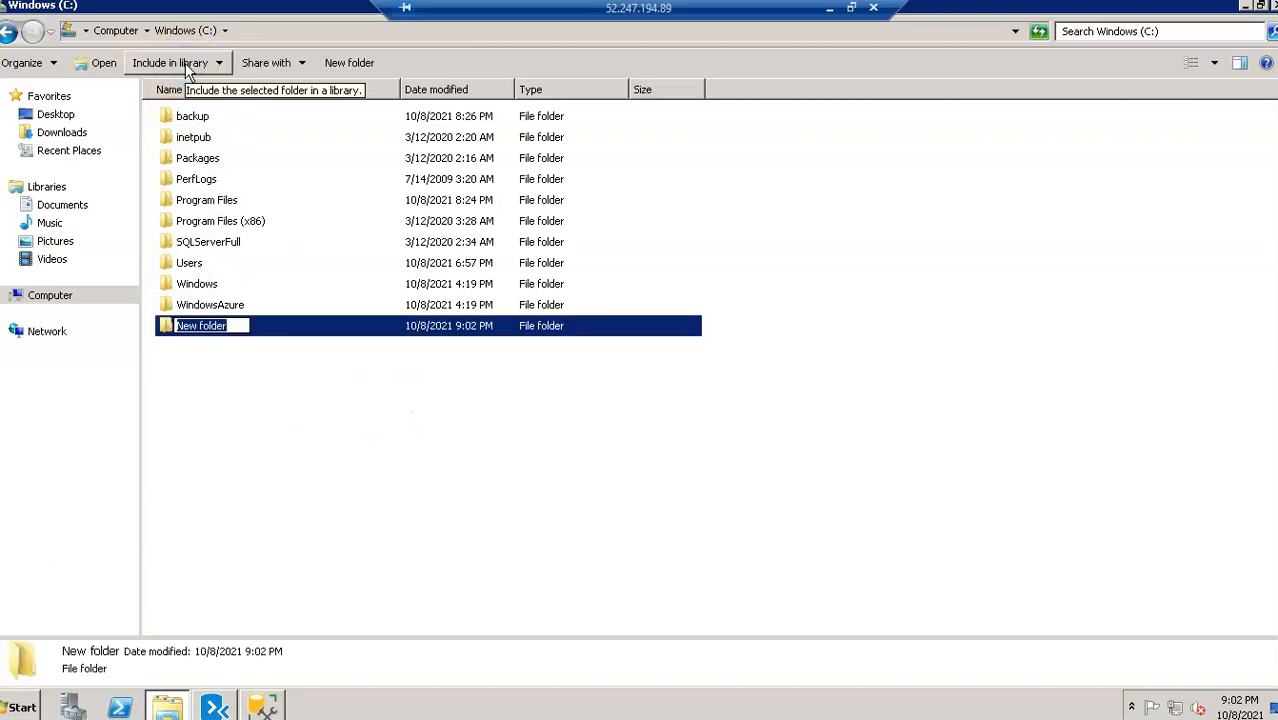
{"action": "type", "text": "dms-backups"}
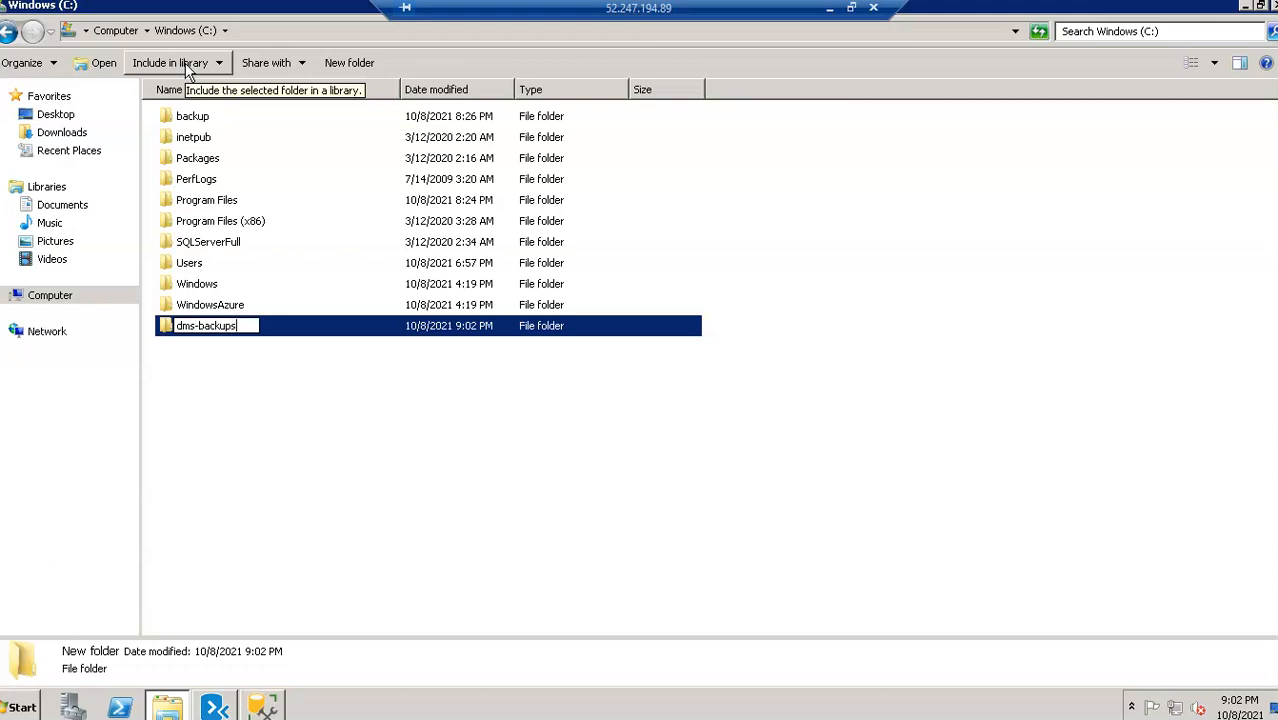
{"action": "key", "text": "Return"}
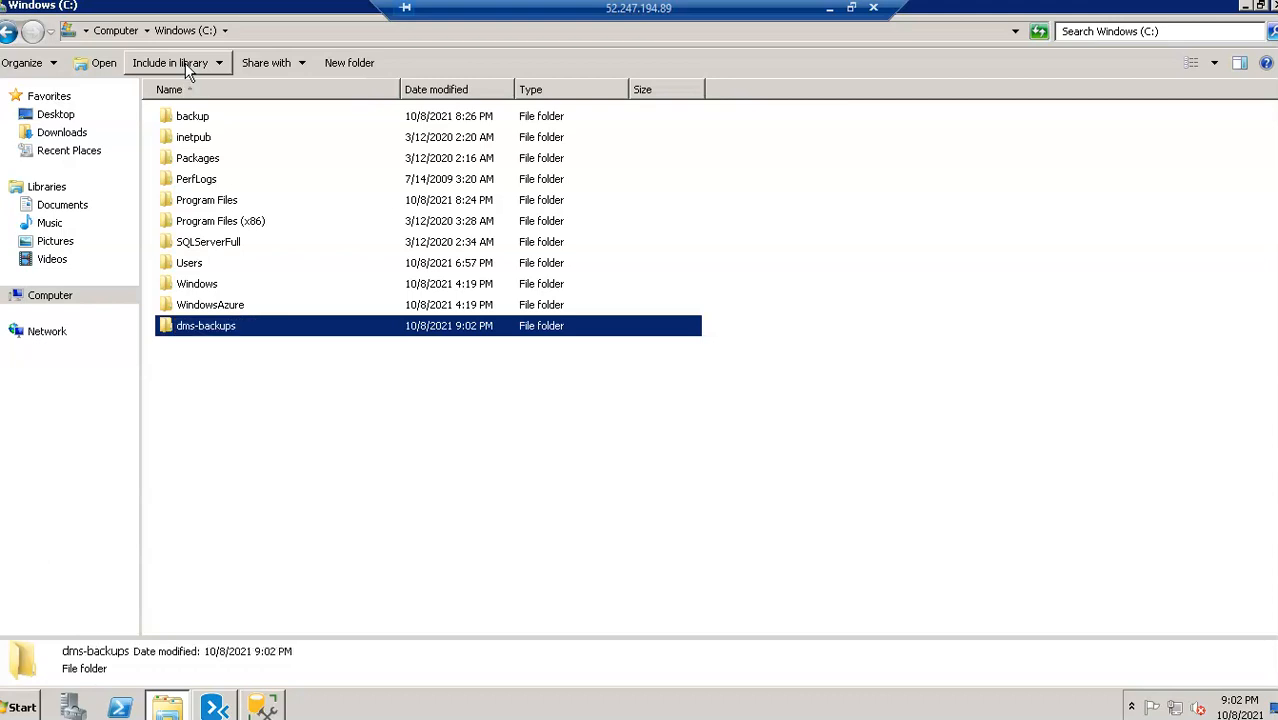
Share the dms-backups folder with the accounts already listed, choosing to make the connected network a private network.
{"action": "left_click", "coordinate": [218, 331]}
{"action": "right_click", "coordinate": [215, 325]}
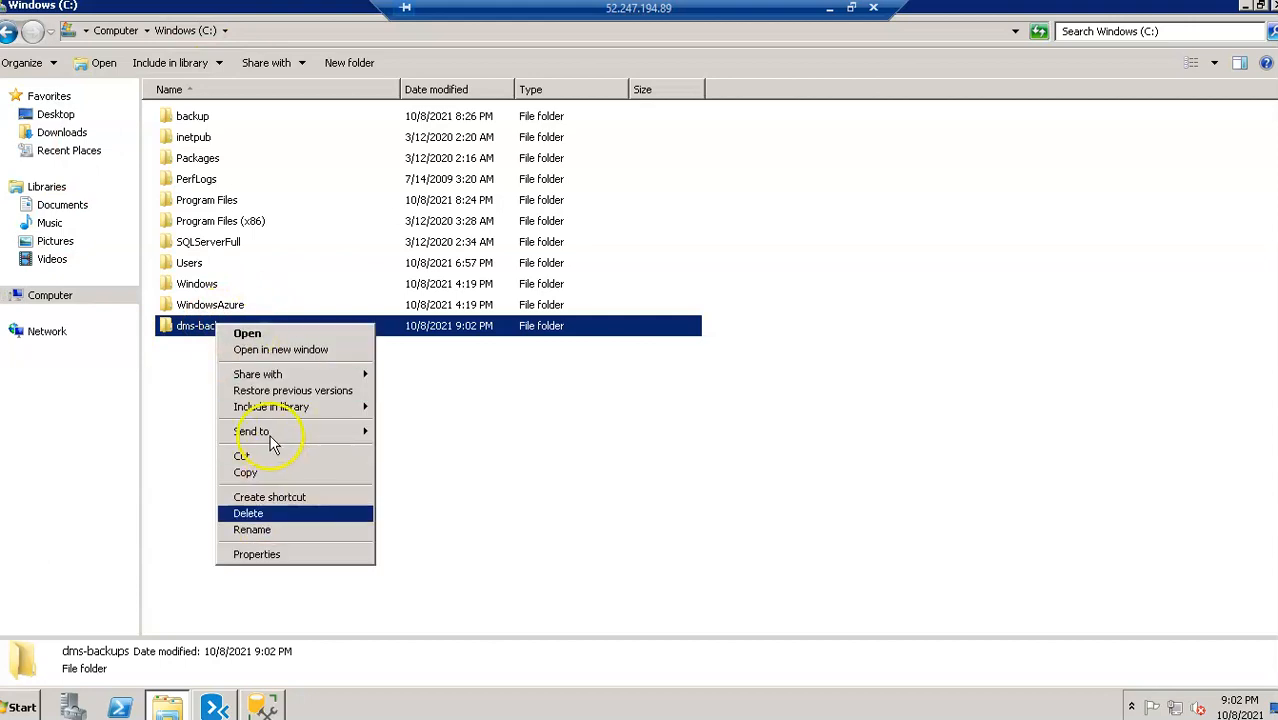
{"action": "mouse_move", "coordinate": [260, 376]}
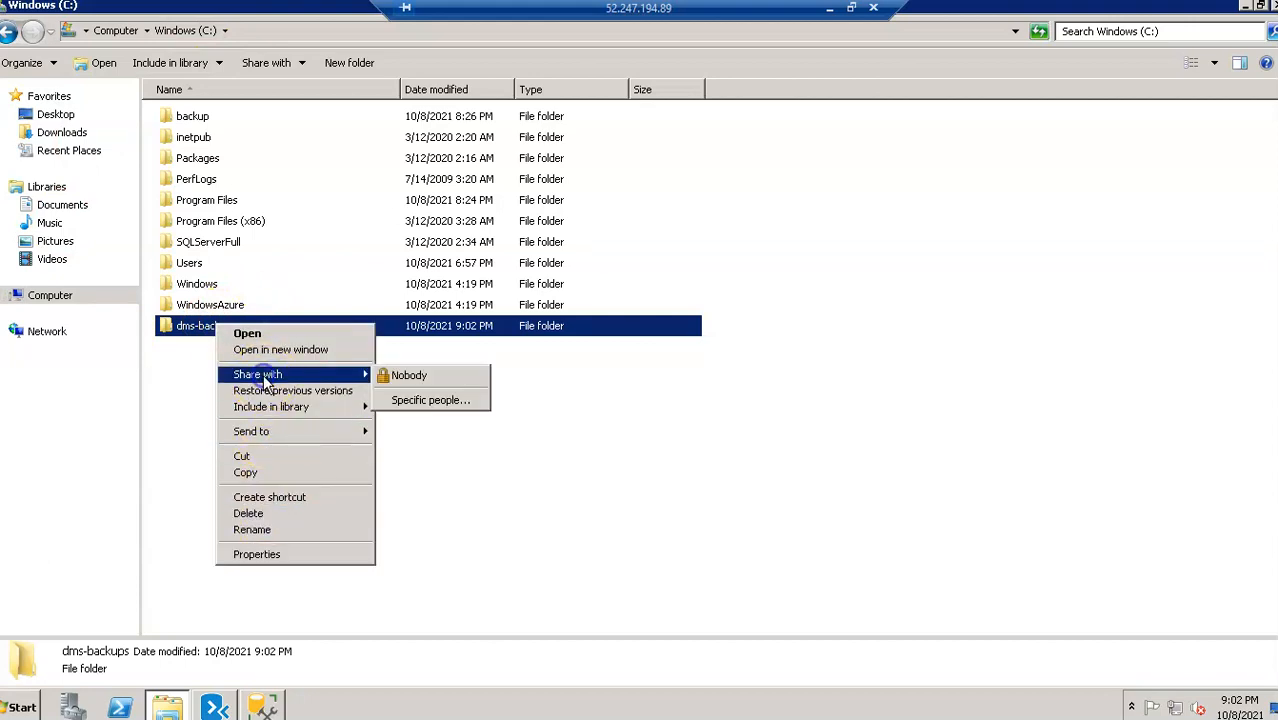
{"action": "left_click", "coordinate": [452, 398]}
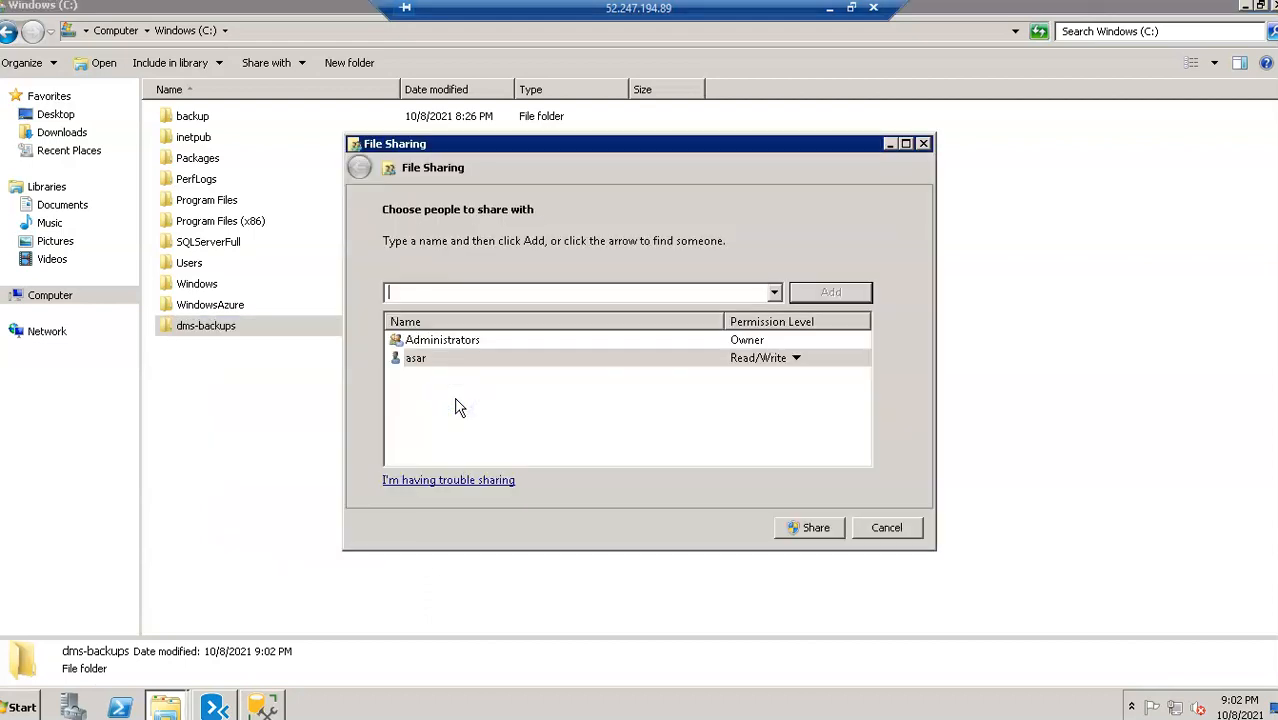
{"action": "left_click", "coordinate": [437, 361]}
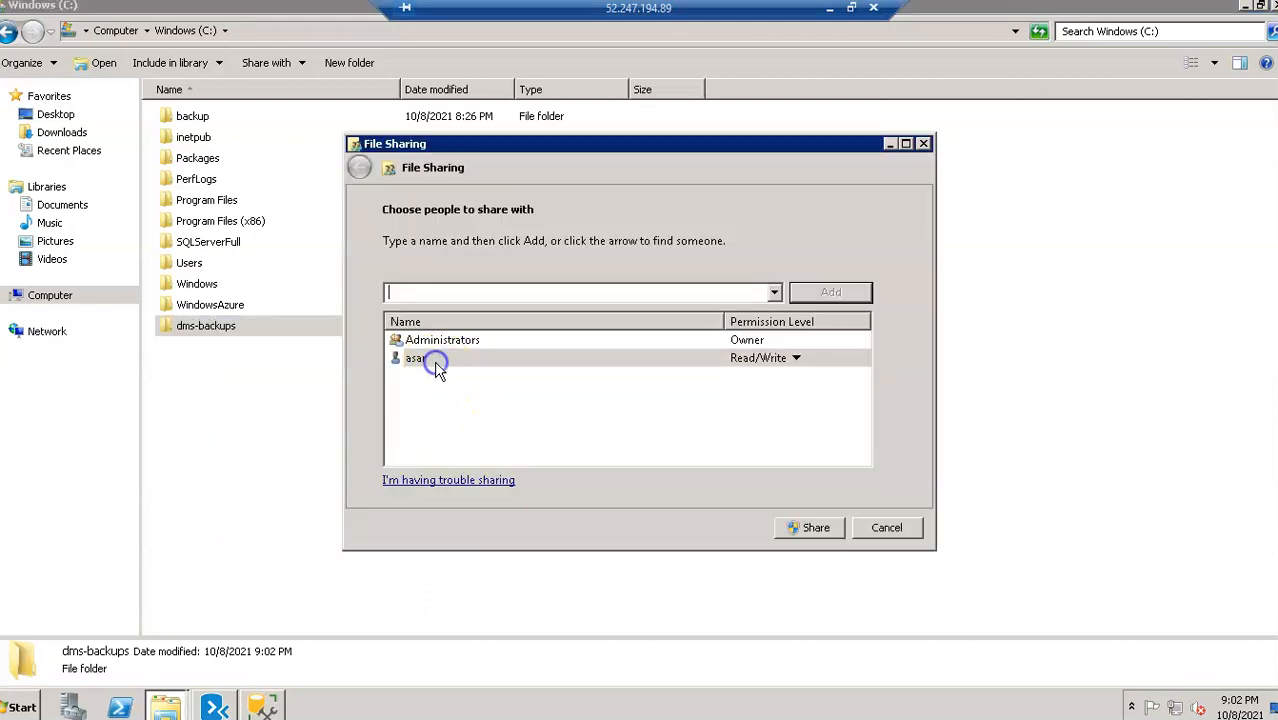
{"action": "left_click", "coordinate": [816, 535]}
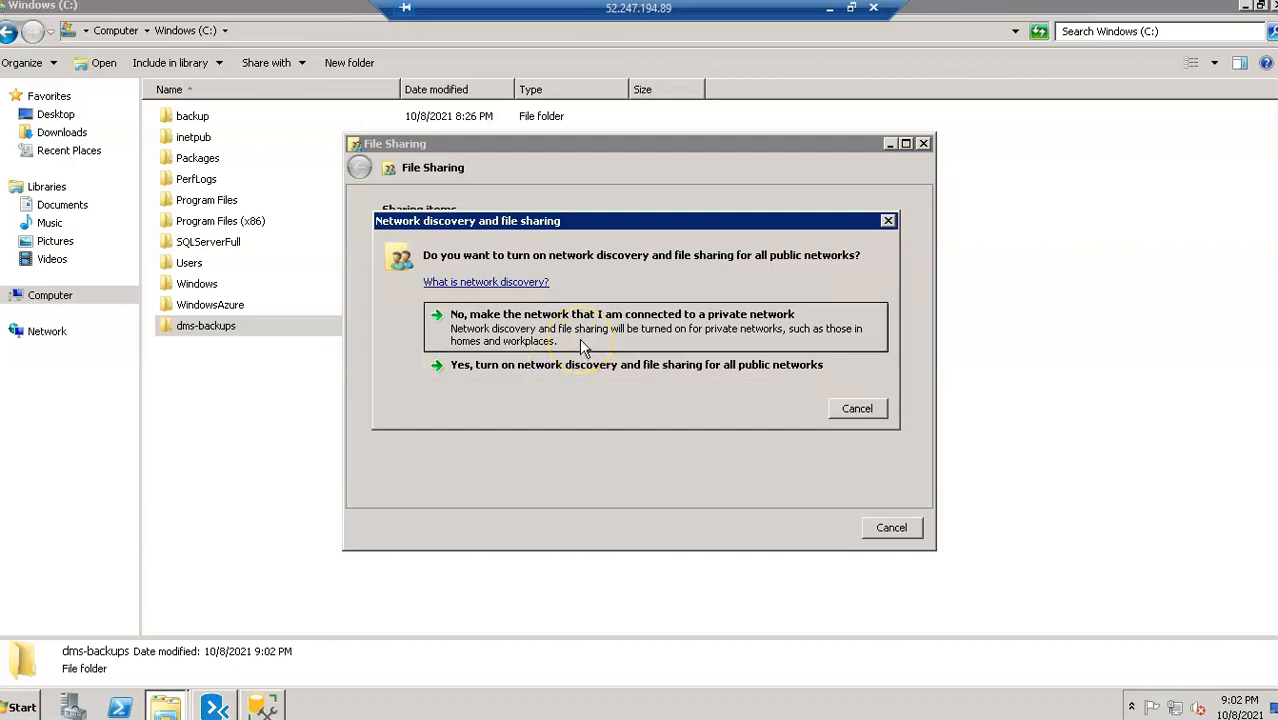
{"action": "left_click", "coordinate": [667, 318]}
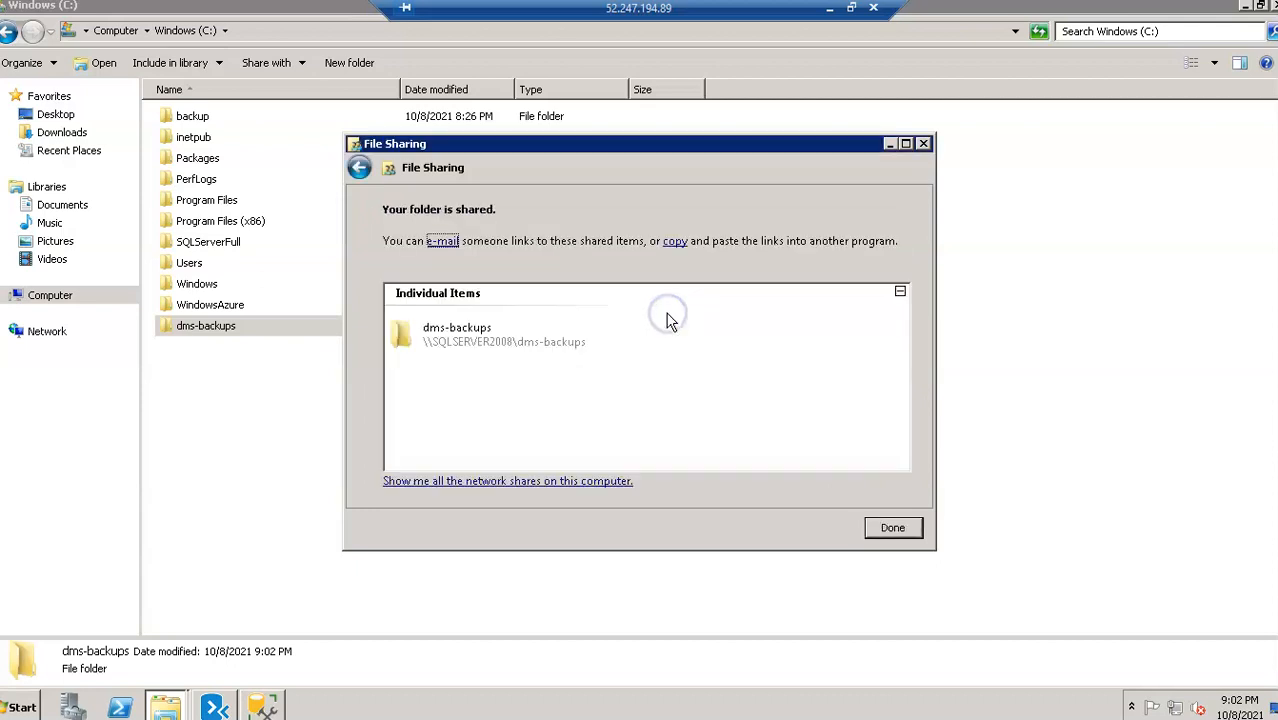
{"action": "left_click", "coordinate": [893, 528]}
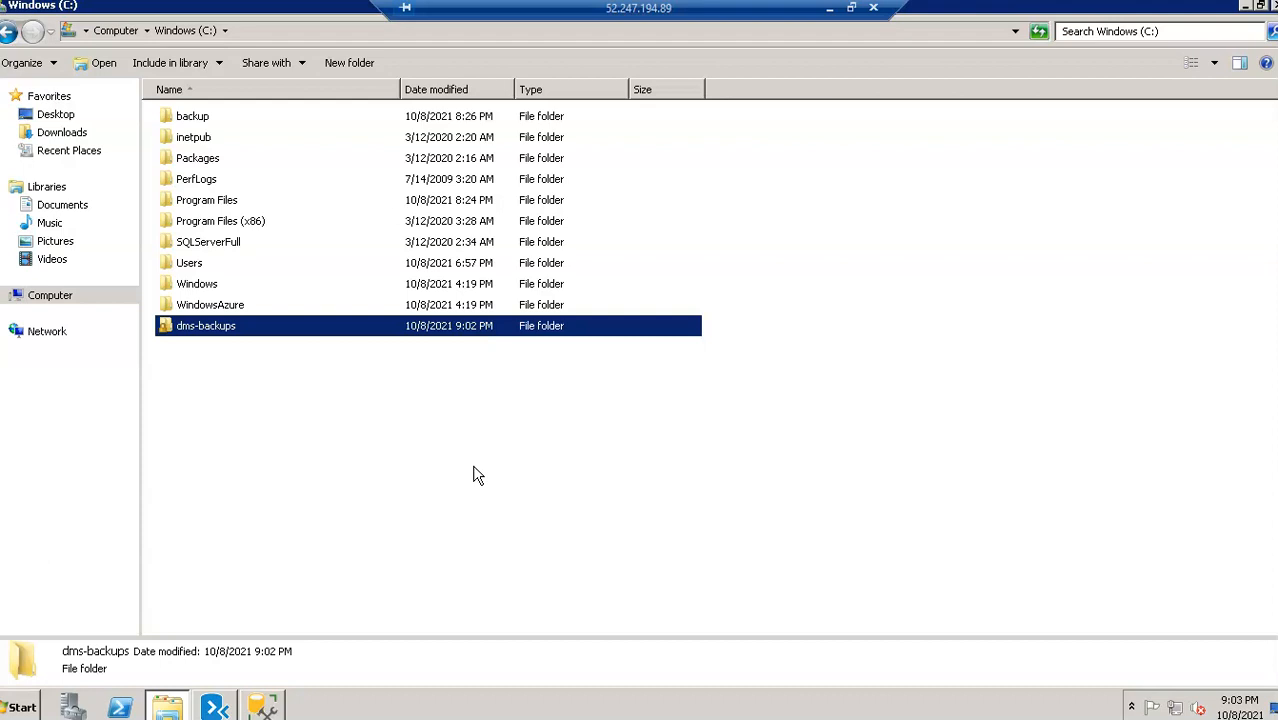
Open SQL Server Configuration Manager and list the SQL Server Services with the Name column widened to show full names.
{"action": "key", "text": "super"}
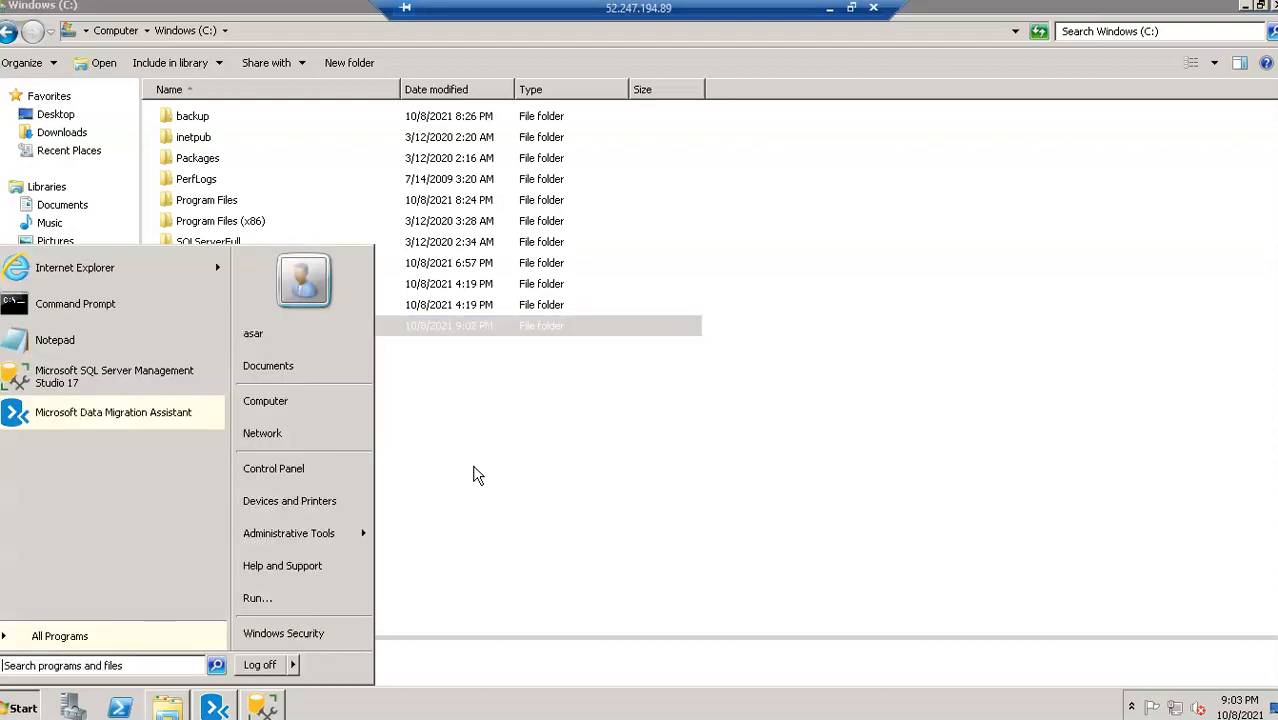
{"action": "type", "text": "sql"}
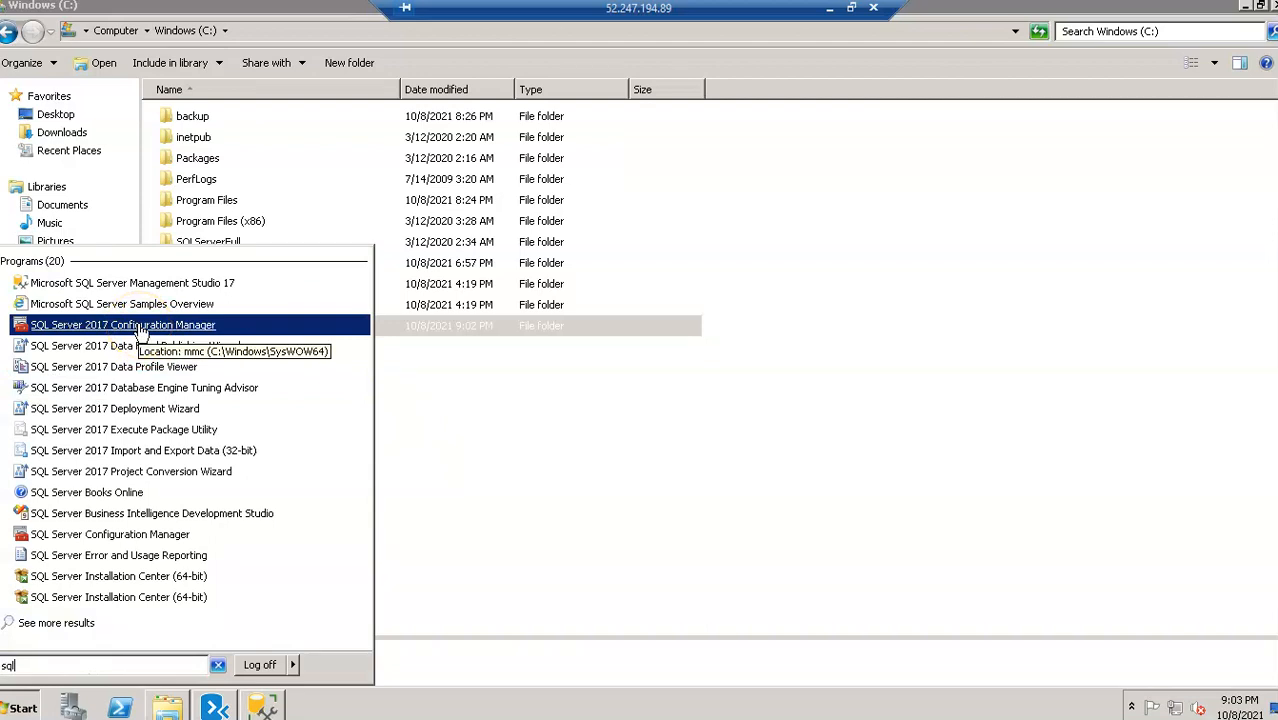
{"action": "left_click", "coordinate": [158, 541]}
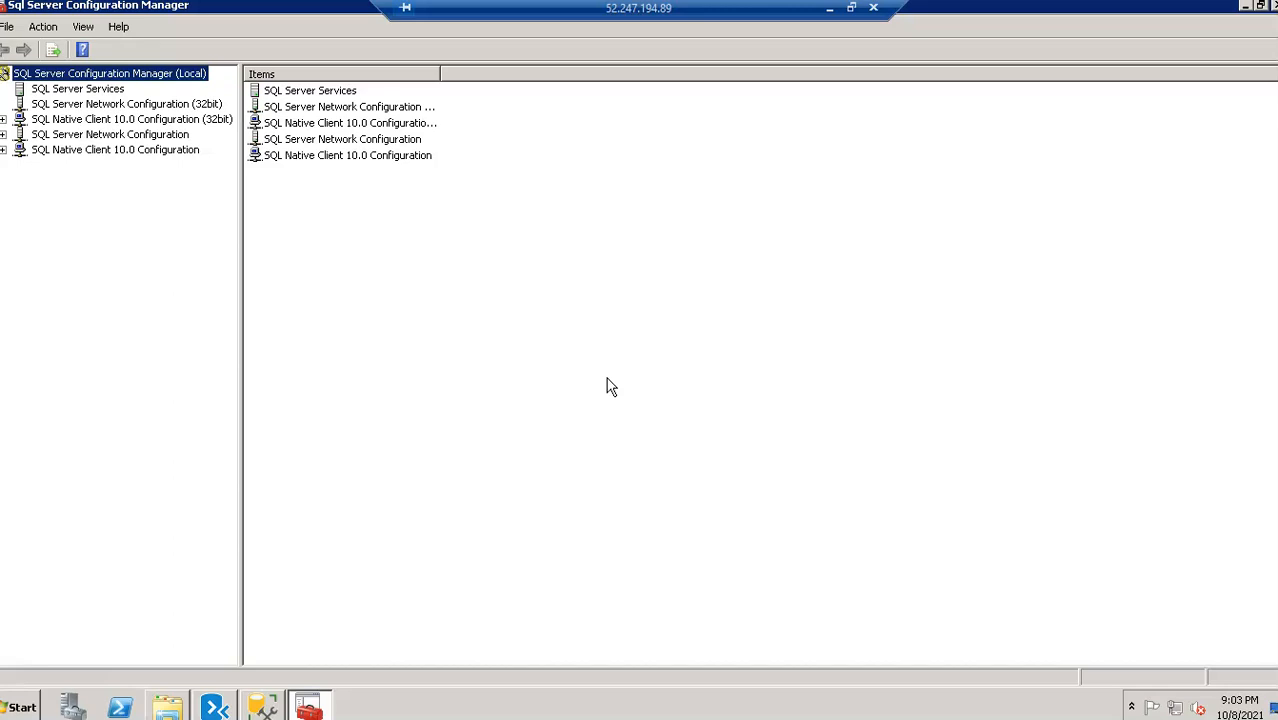
{"action": "left_click", "coordinate": [564, 378]}
{"action": "left_click", "coordinate": [104, 91]}
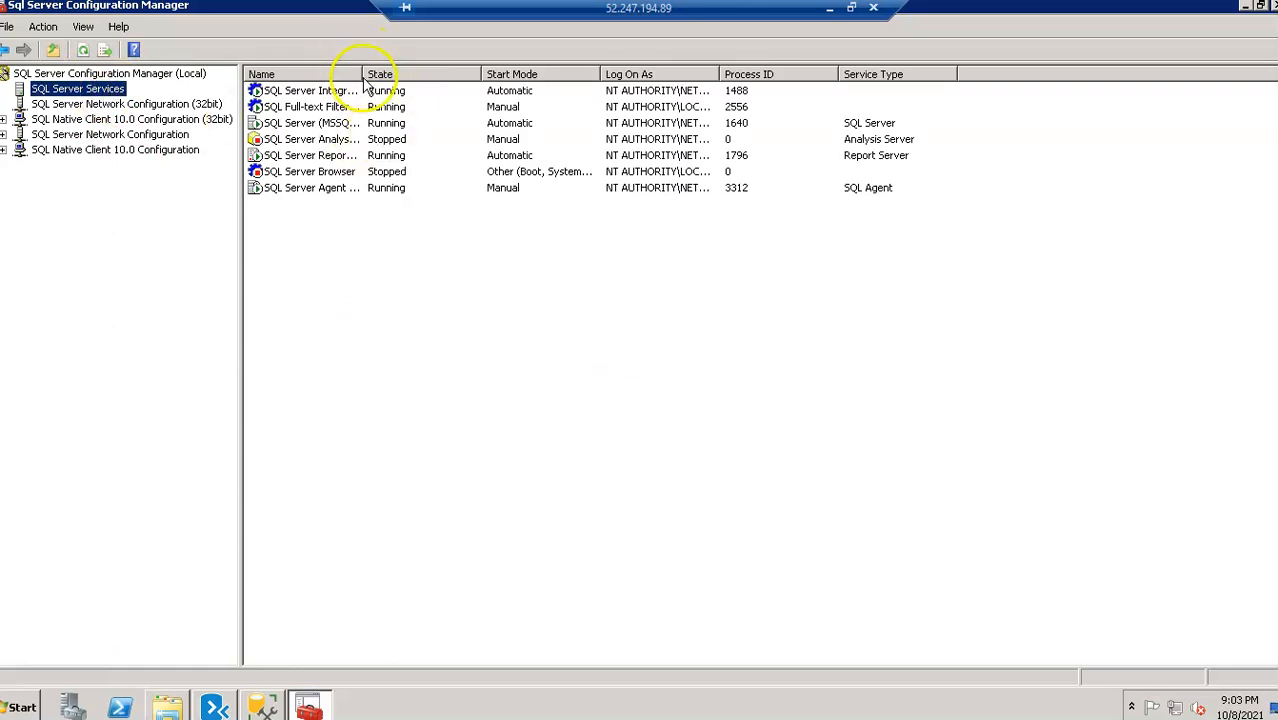
{"action": "left_click_drag", "start_coordinate": [489, 72], "coordinate": [499, 74]}
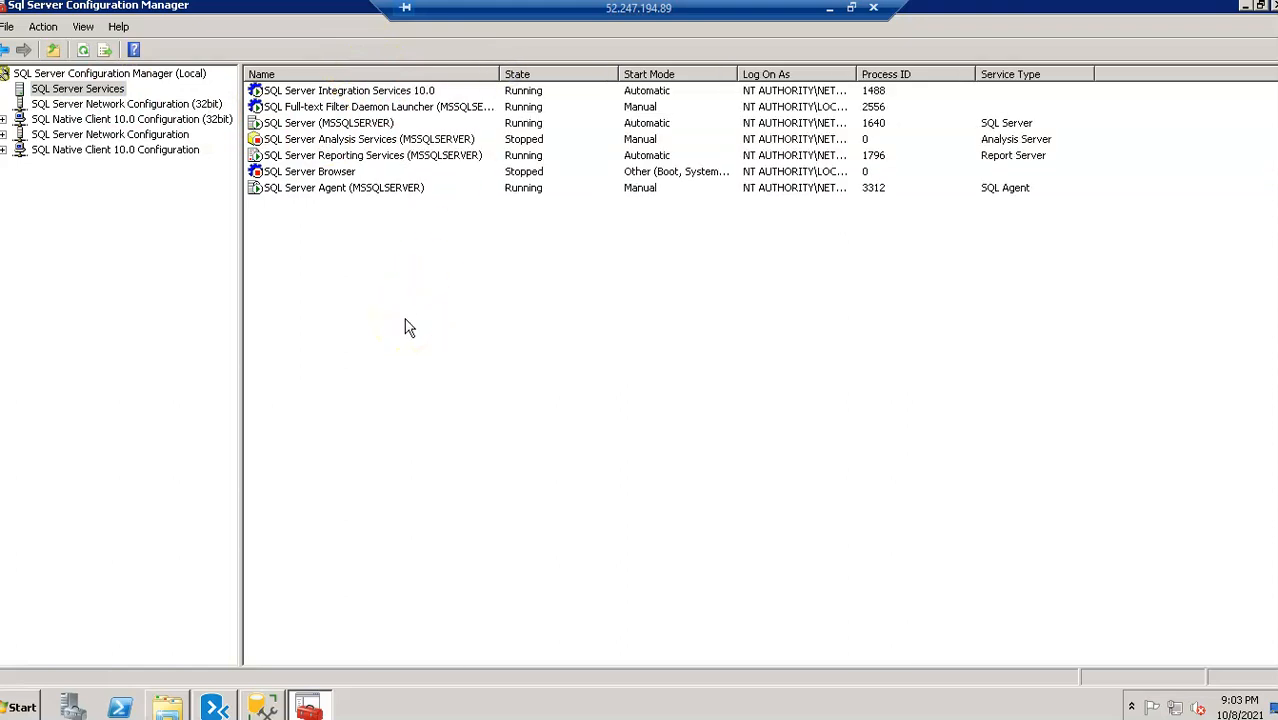
Switch the SQL Server (MSSQLSERVER) service's logon from the built-in account to a specific account and enter the account name.
{"action": "left_click", "coordinate": [340, 124]}
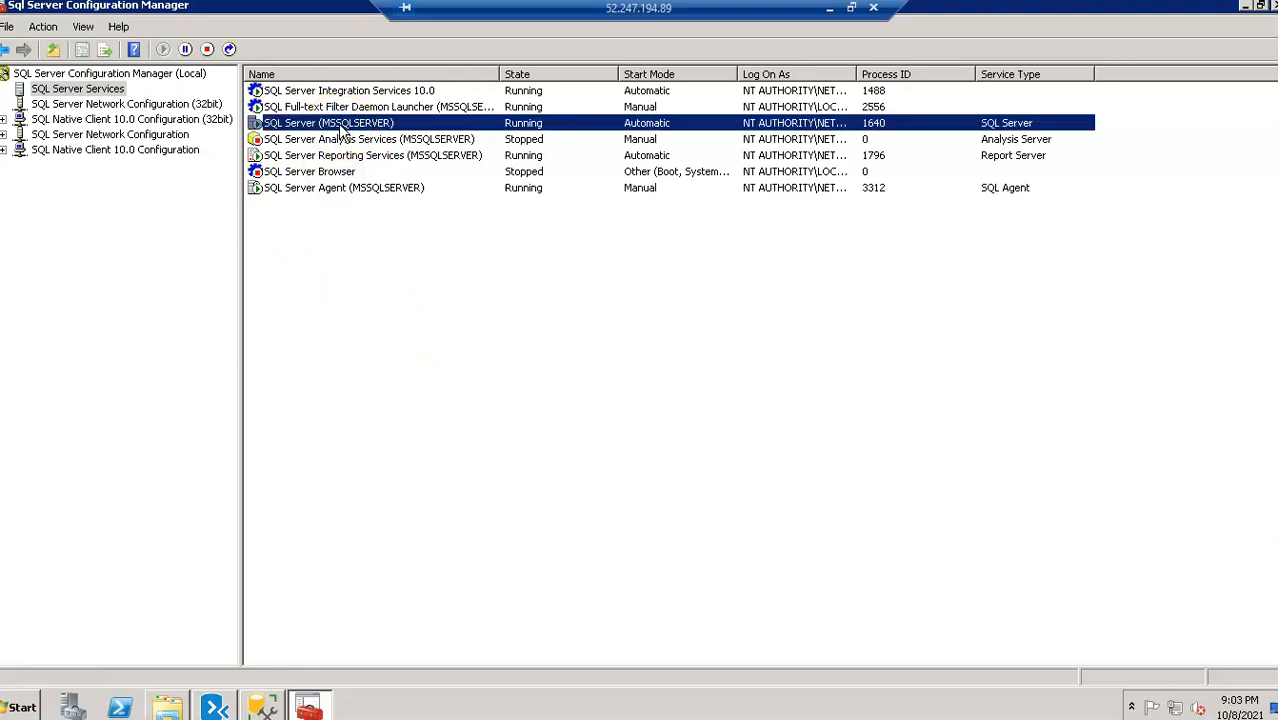
{"action": "right_click", "coordinate": [340, 128]}
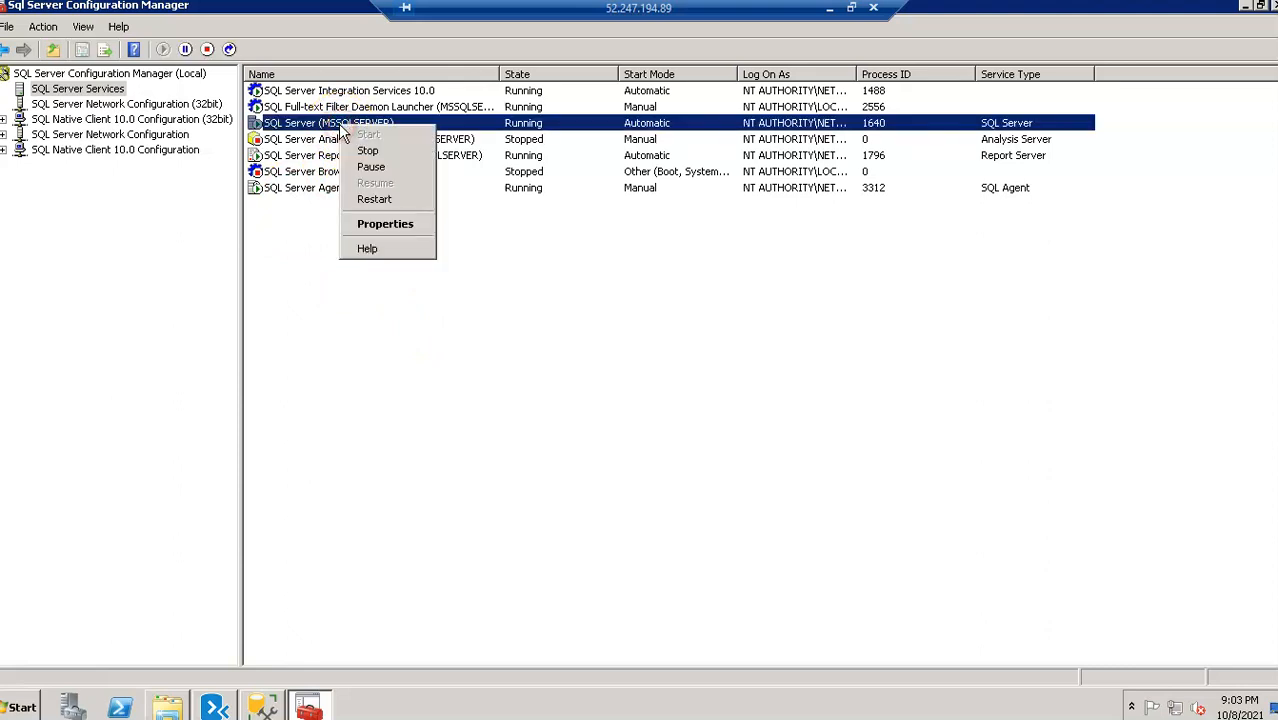
{"action": "left_click", "coordinate": [378, 225]}
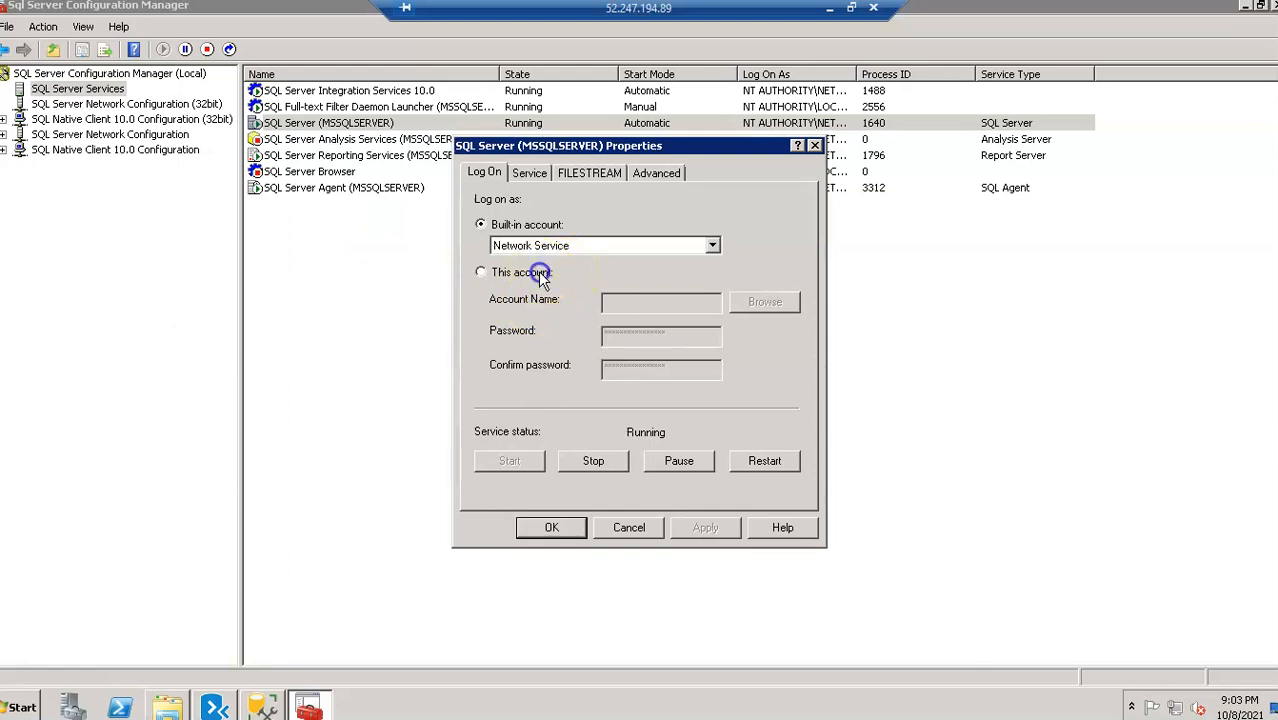
{"action": "left_click", "coordinate": [535, 272]}
{"action": "left_click", "coordinate": [665, 304]}
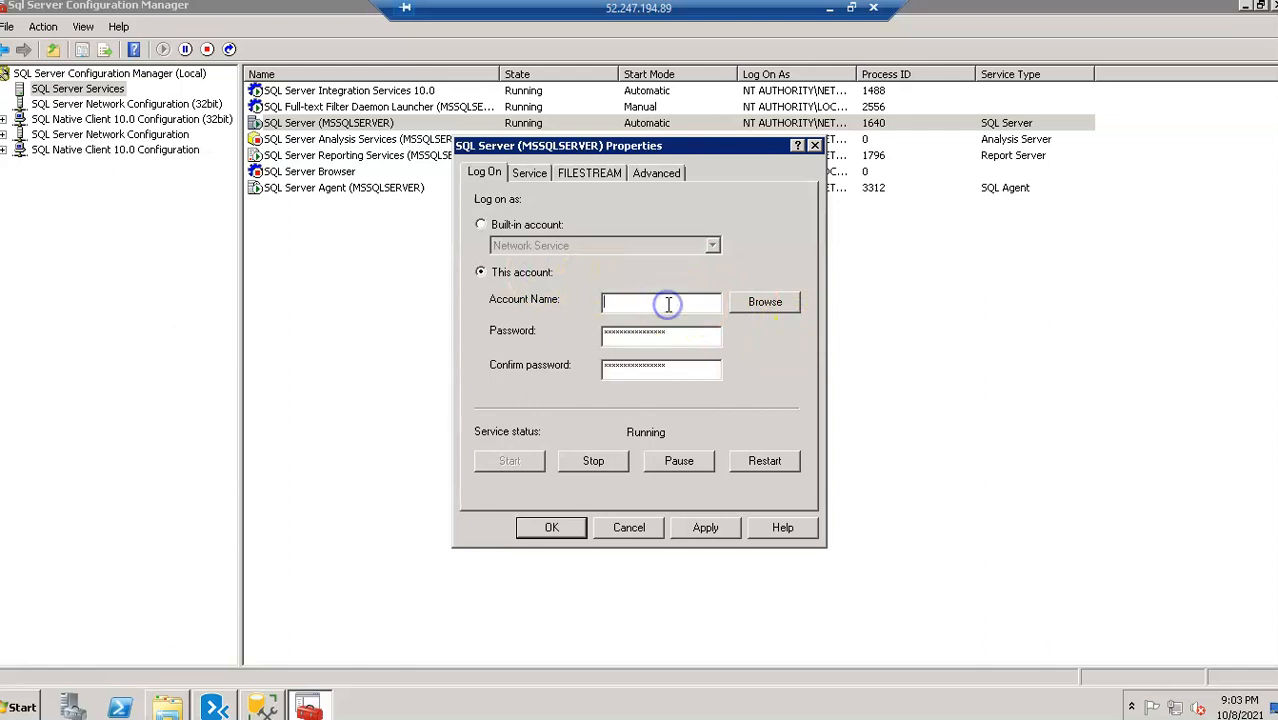
{"action": "type", "text": "asar"}
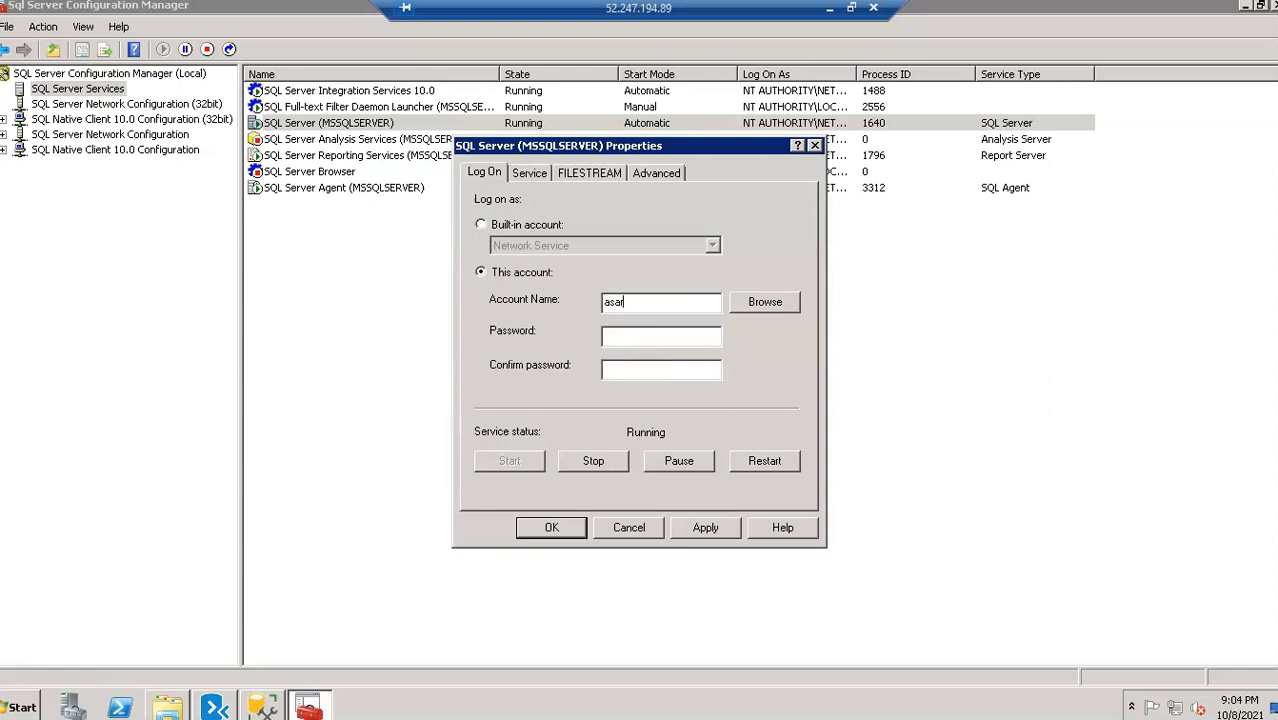
{"action": "key", "text": "Tab"}
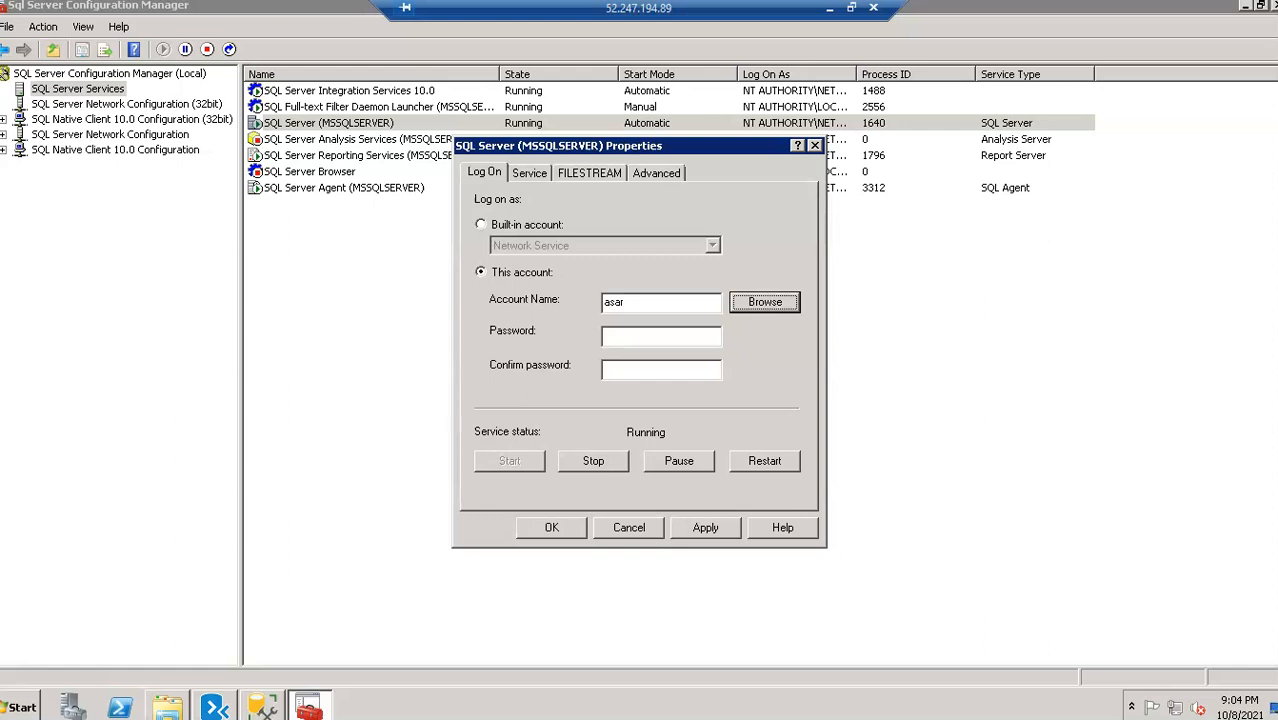
{"action": "left_click", "coordinate": [655, 338]}
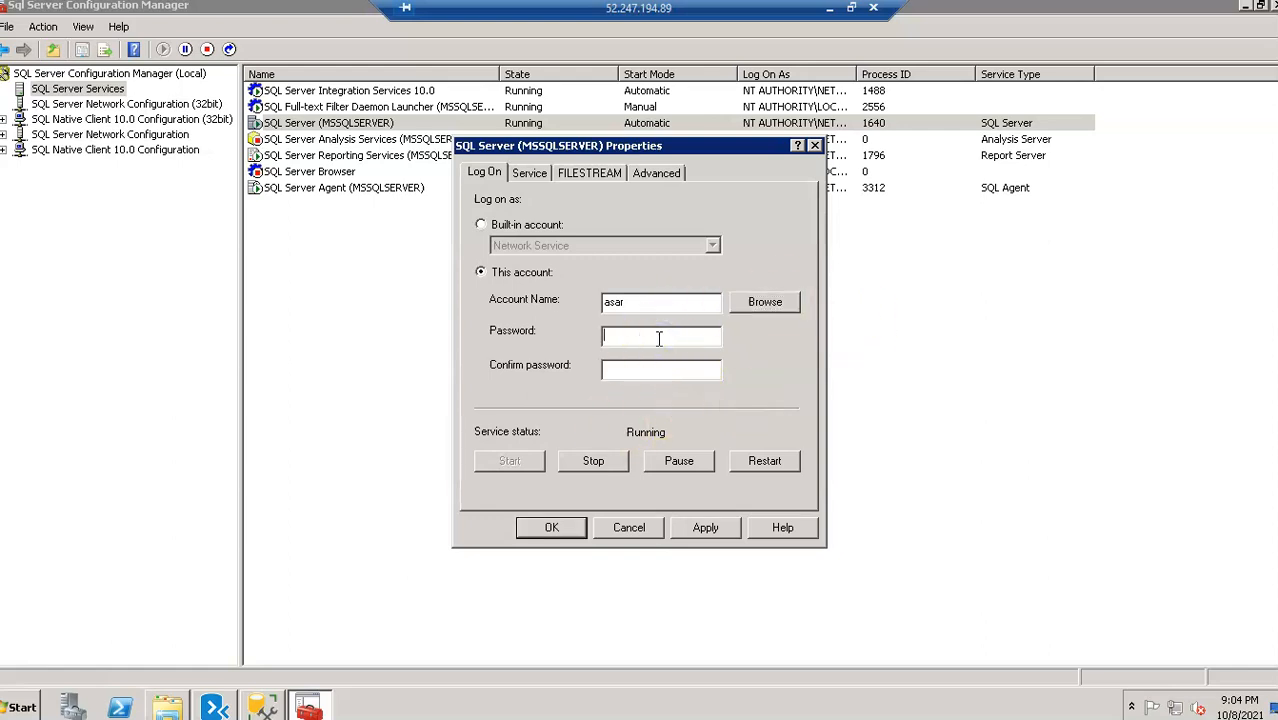
Check which accounts the PerfLogs folder's sharing settings list, without sharing it, and return to the SQL Server service properties.
{"action": "left_click", "coordinate": [176, 706]}
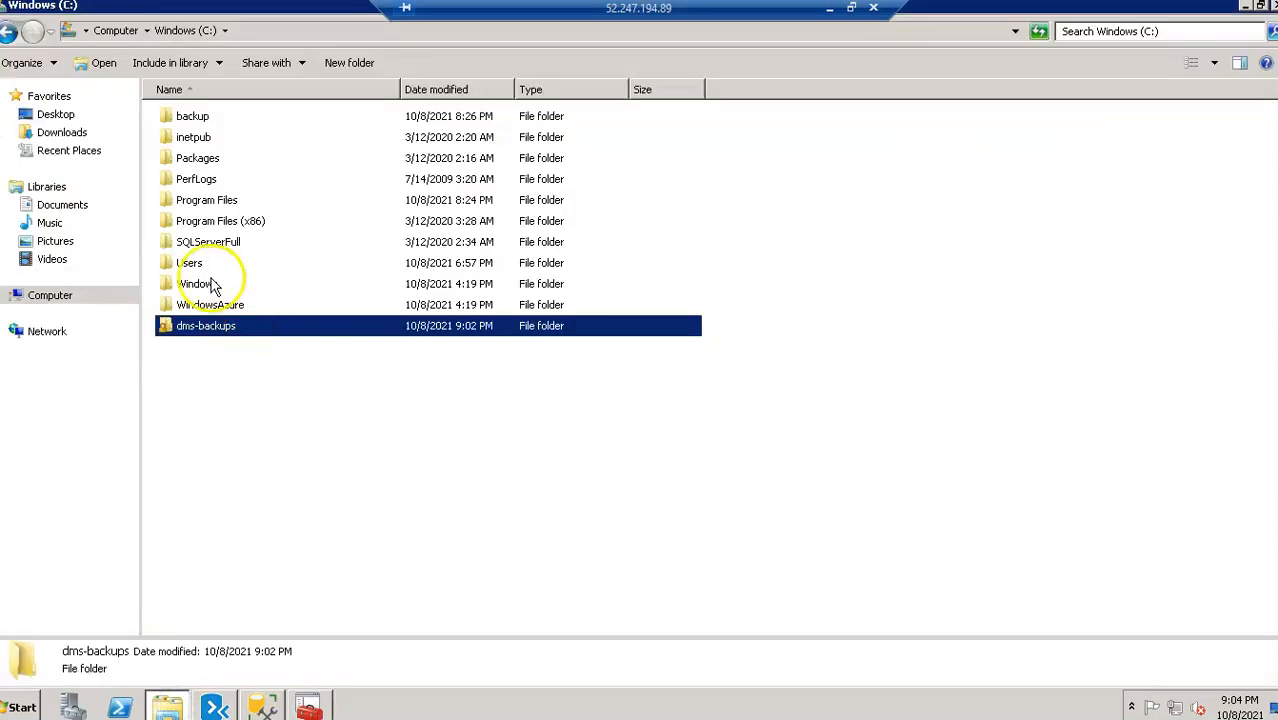
{"action": "left_click", "coordinate": [208, 182]}
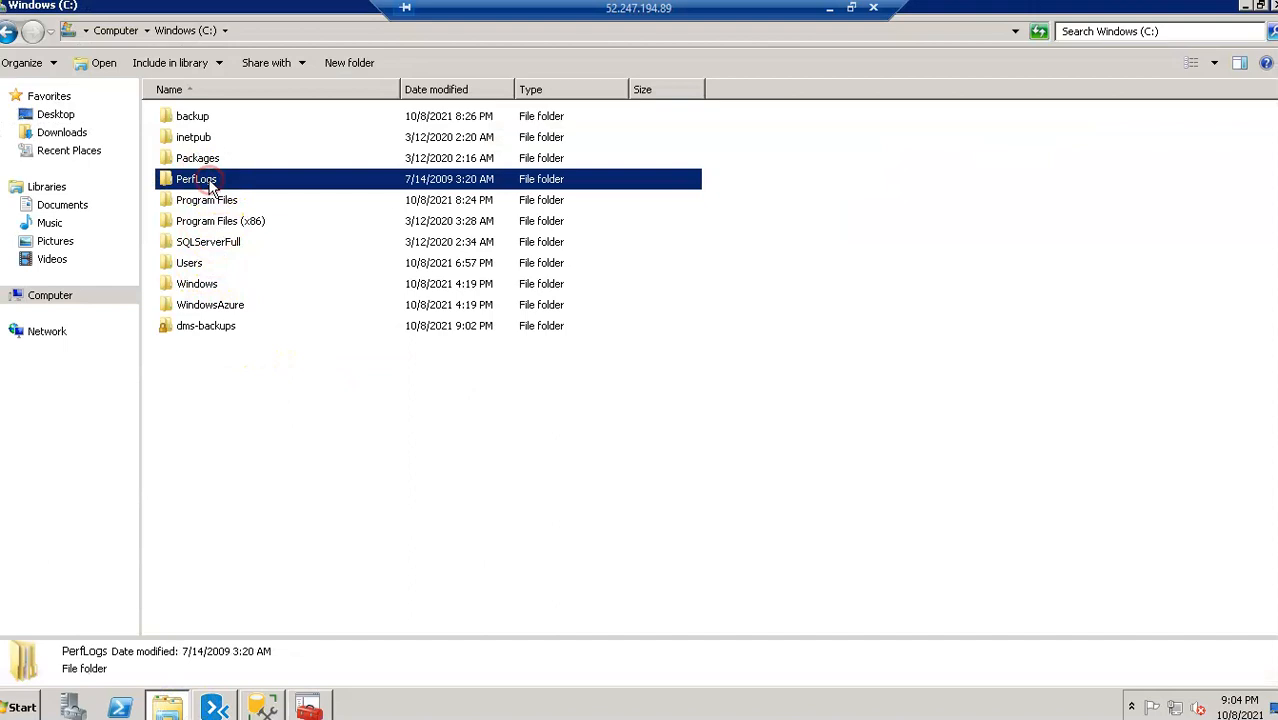
{"action": "right_click", "coordinate": [210, 184]}
{"action": "mouse_move", "coordinate": [286, 232]}
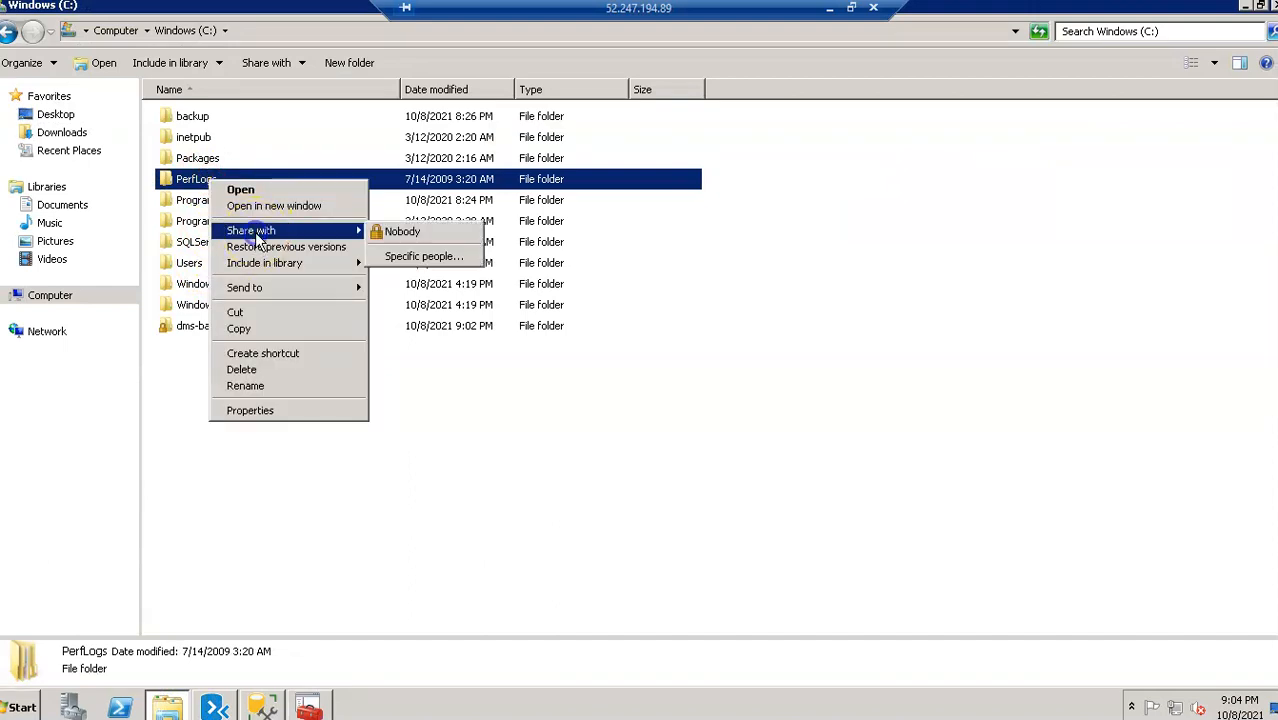
{"action": "left_click", "coordinate": [414, 258]}
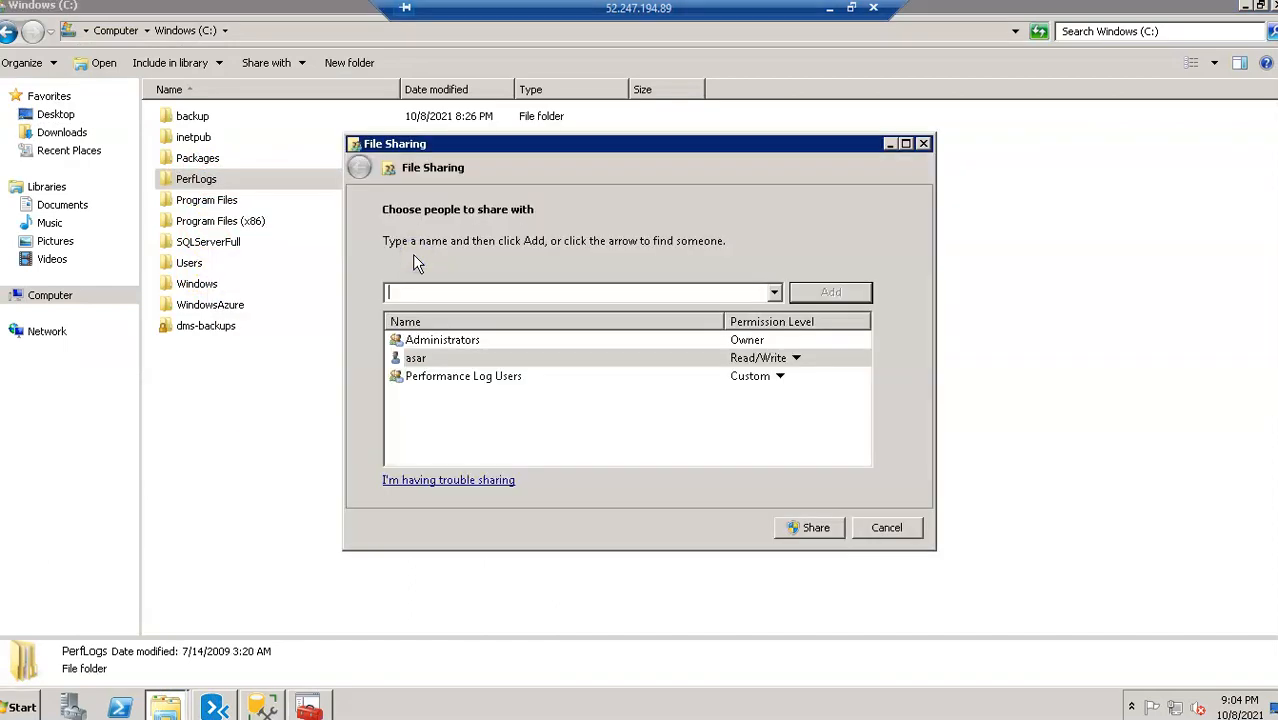
{"action": "left_click", "coordinate": [895, 527]}
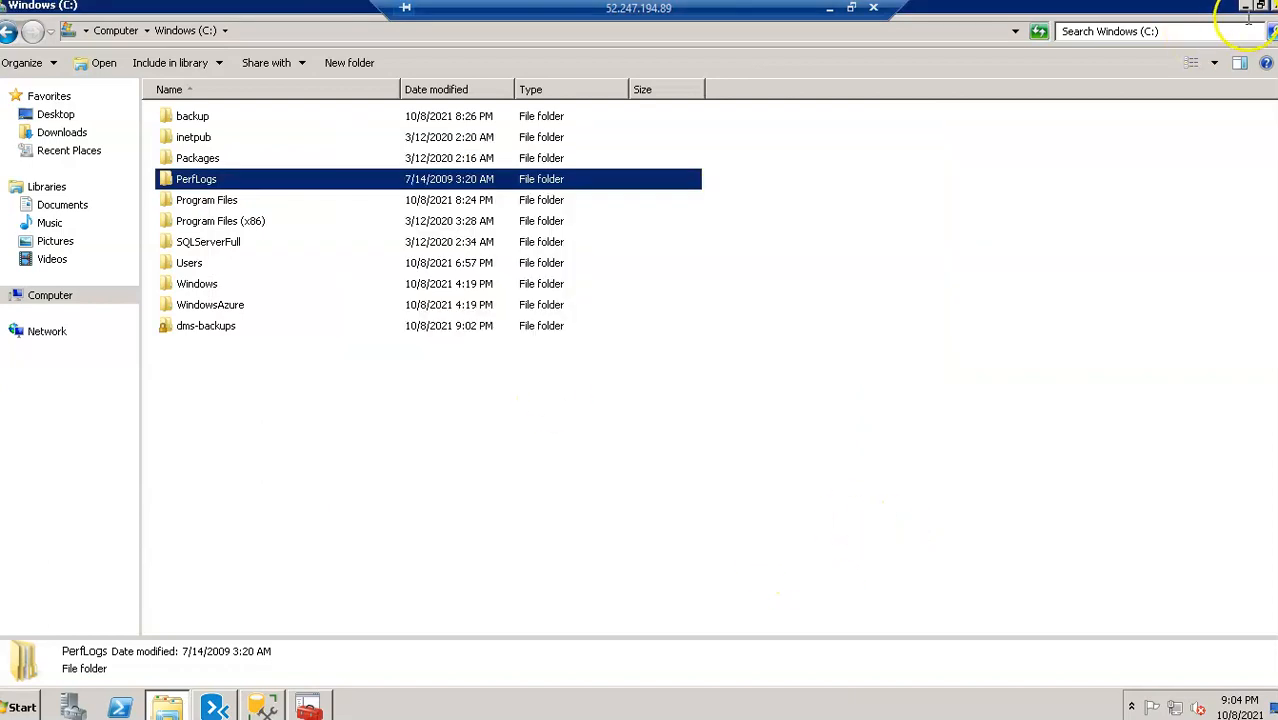
{"action": "left_click", "coordinate": [1245, 7]}
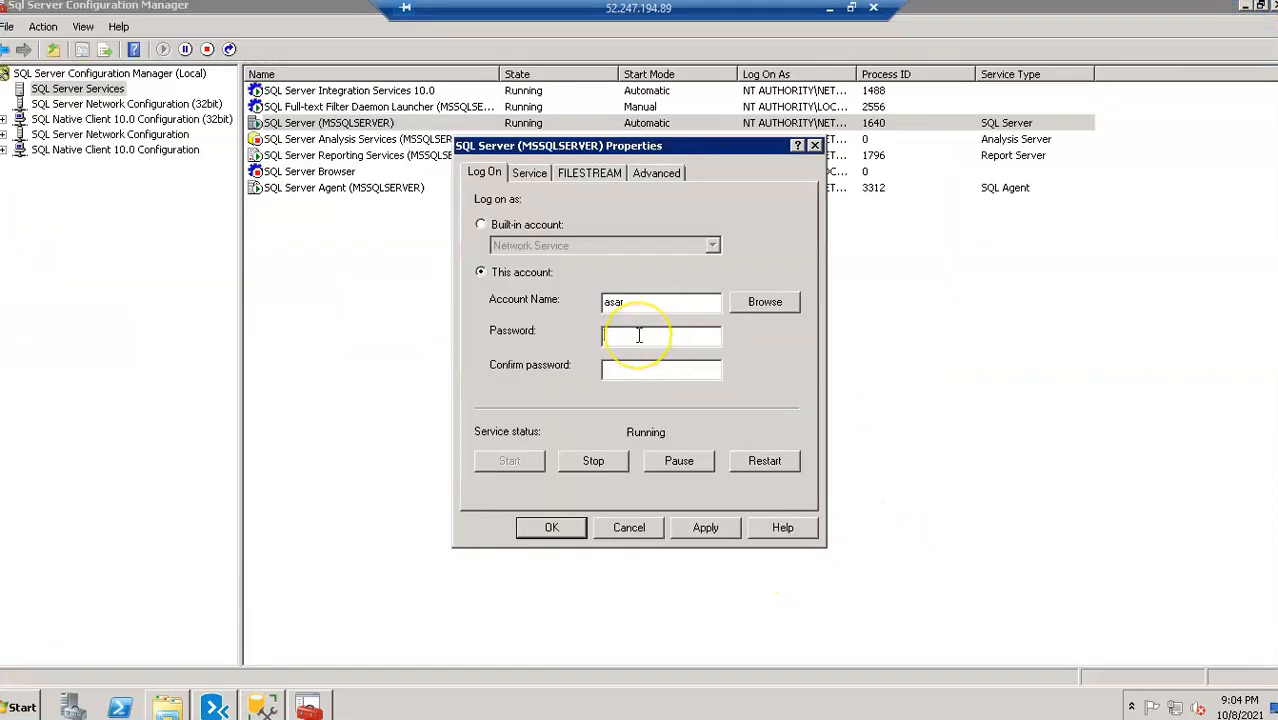
Enter and confirm the service account's password, apply the SQL Server (MSSQLSERVER) logon change and accept the service restart.
{"action": "type", "text": "***************"}
{"action": "key", "text": "Tab"}
{"action": "type", "text": "********"}
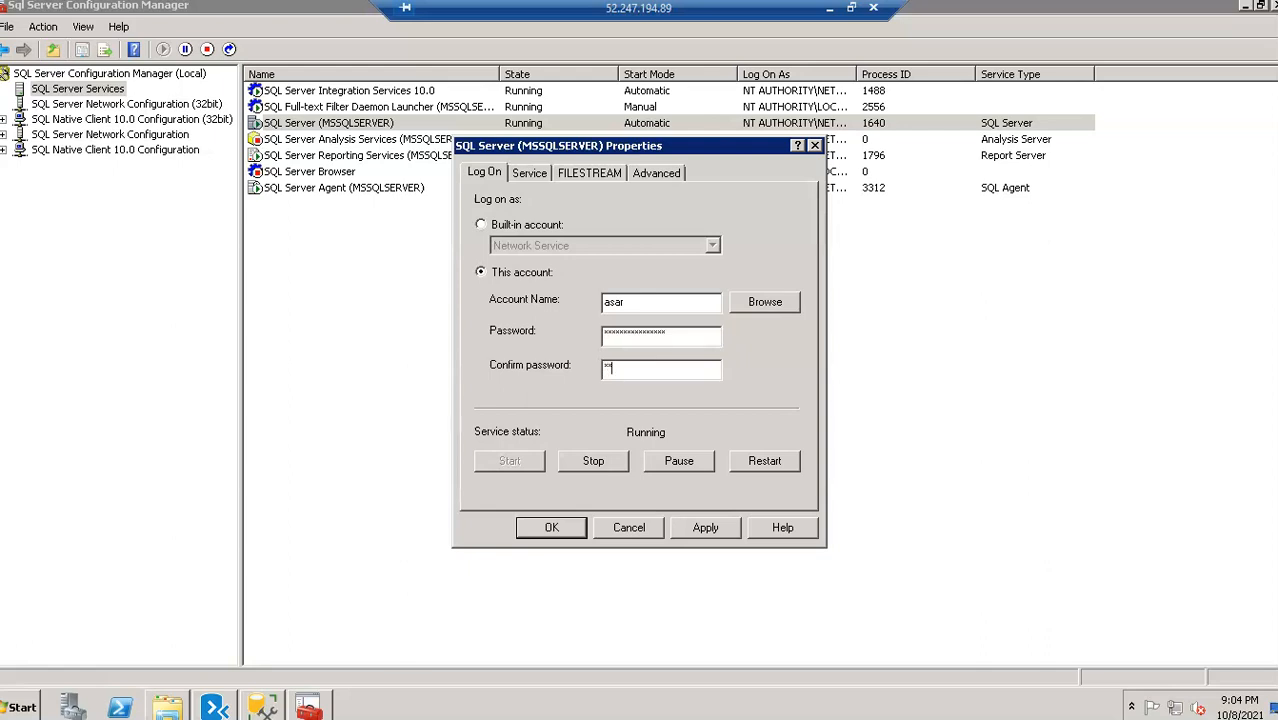
{"action": "type", "text": "********"}
{"action": "left_click", "coordinate": [562, 530]}
{"action": "left_click", "coordinate": [700, 406]}
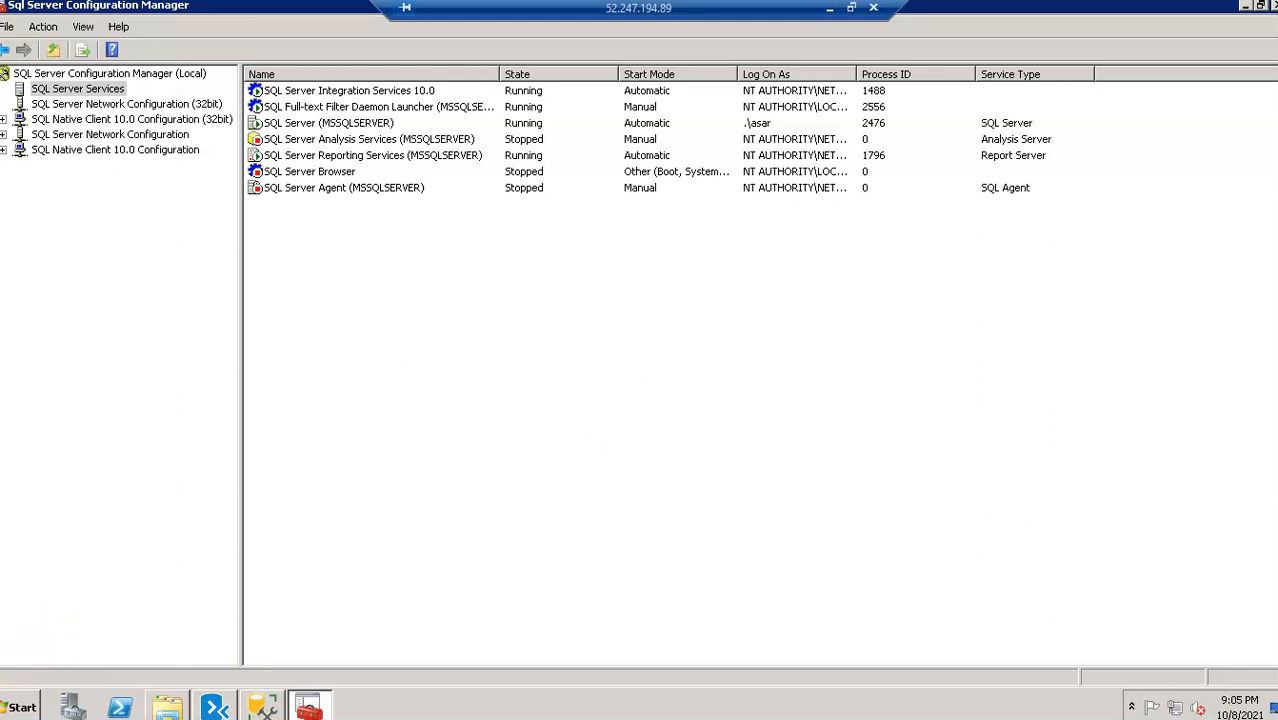
Switch to SQL Server Management Studio and open the Back Up Database task for the WideWorldImporters database.
{"action": "left_click", "coordinate": [22, 708]}
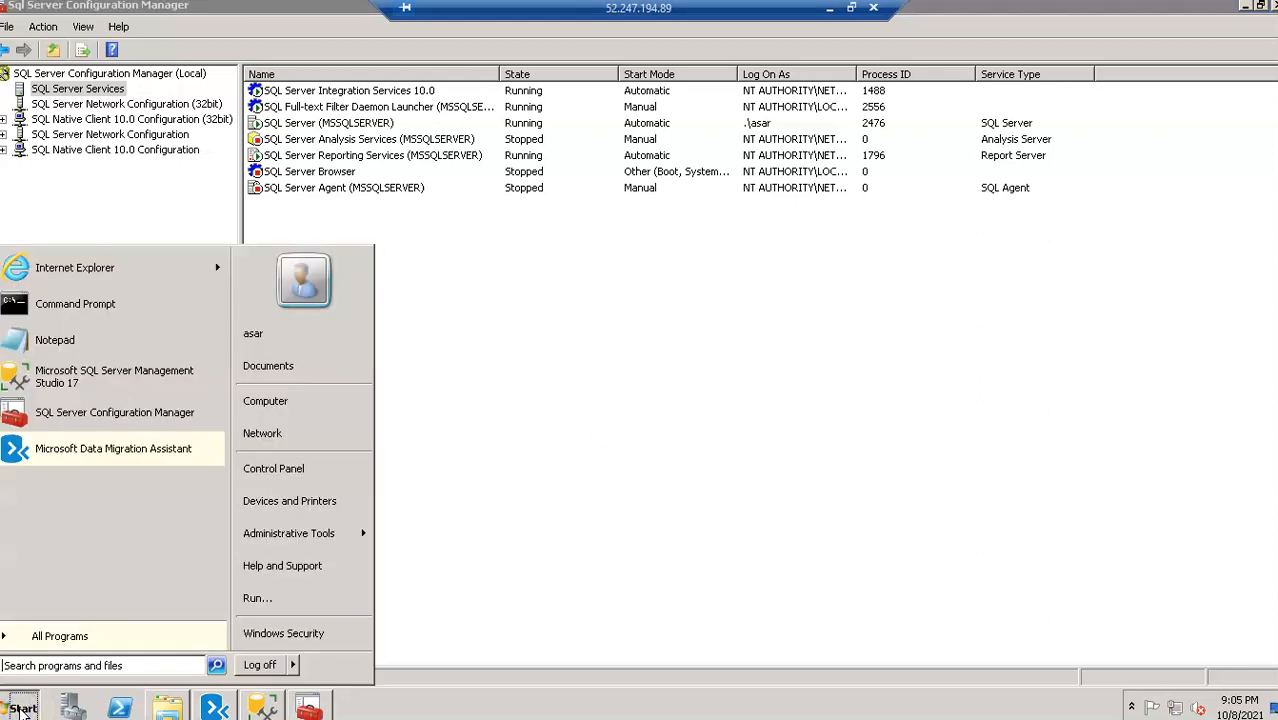
{"action": "left_click", "coordinate": [265, 702]}
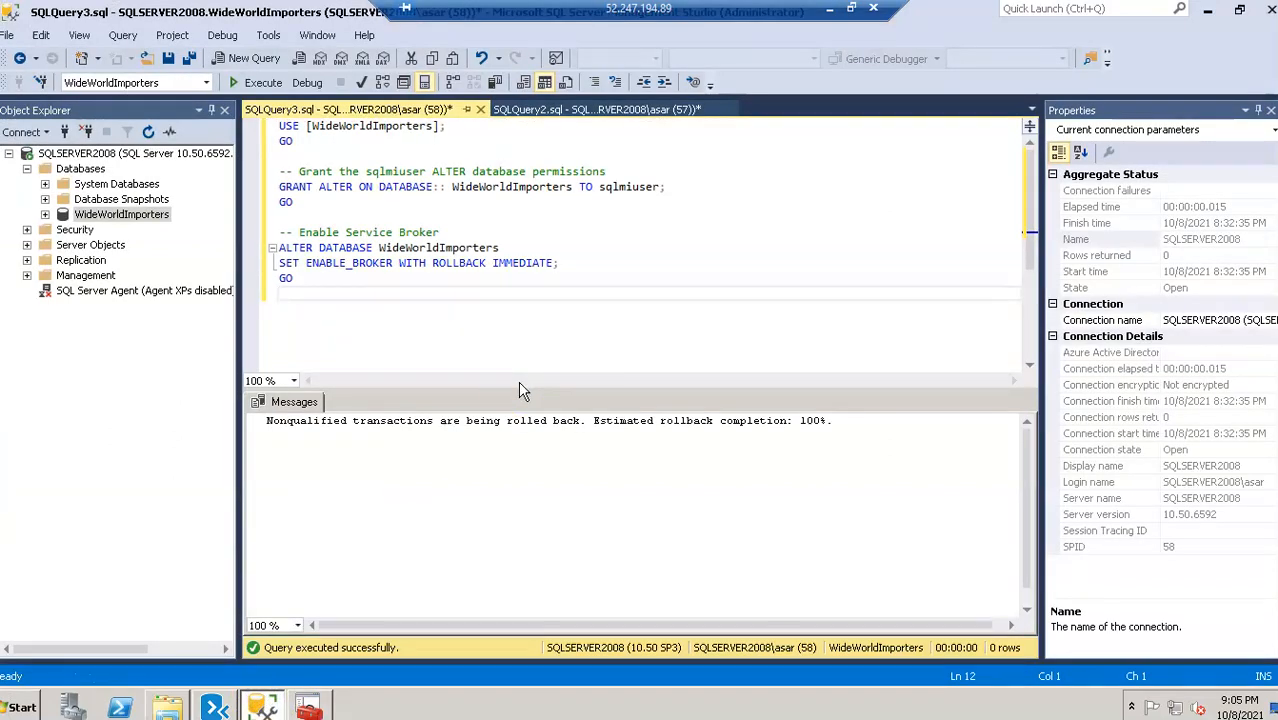
{"action": "left_click", "coordinate": [63, 215]}
{"action": "left_click", "coordinate": [160, 221]}
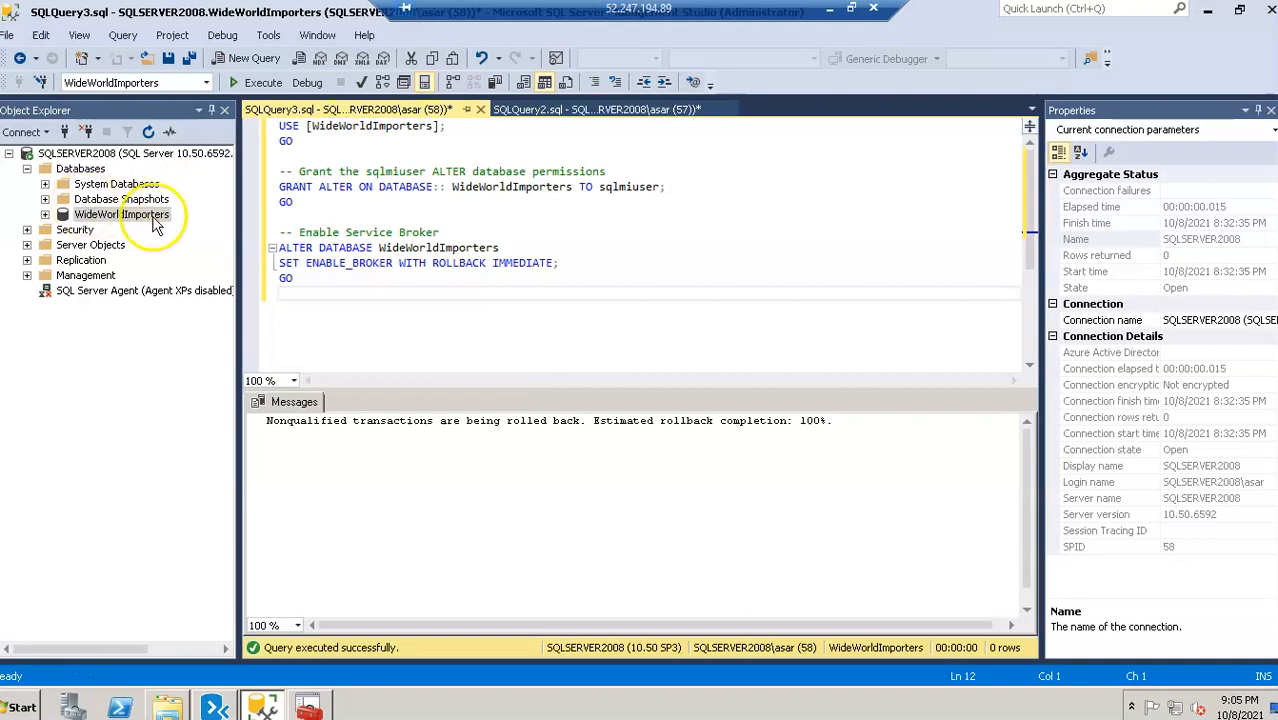
{"action": "right_click", "coordinate": [157, 219]}
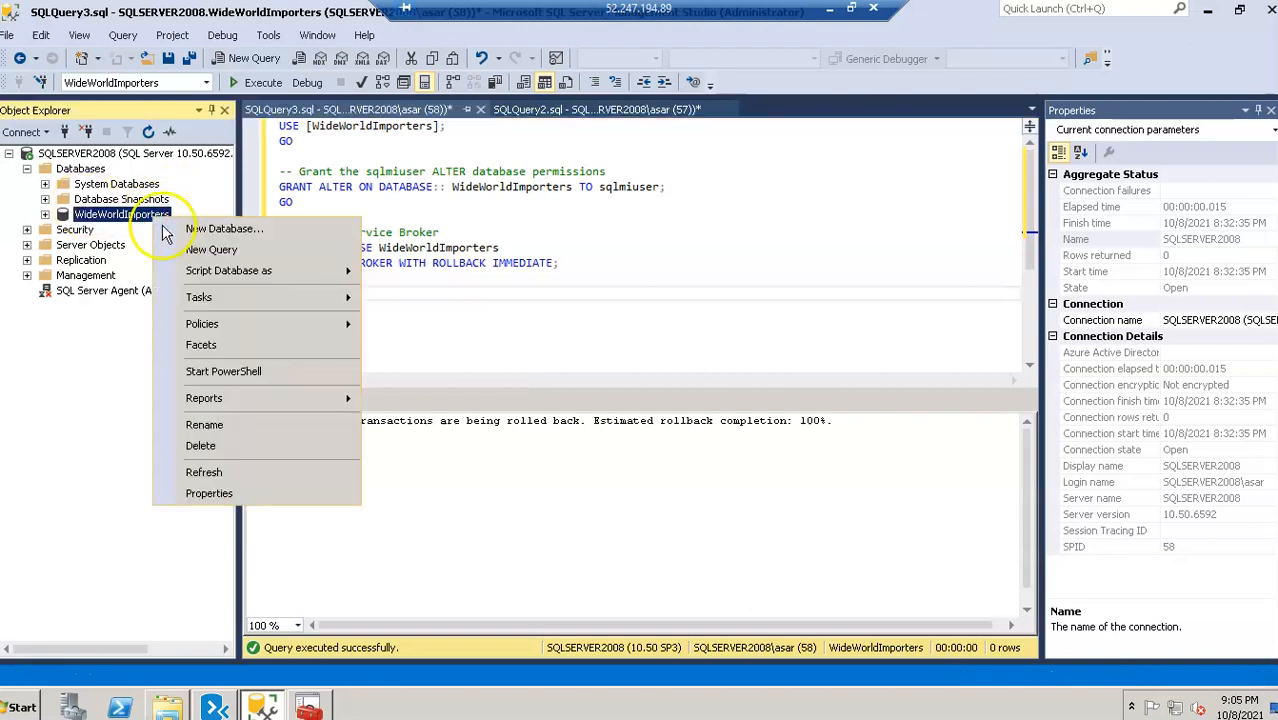
{"action": "left_click", "coordinate": [219, 301]}
{"action": "left_click", "coordinate": [412, 294]}
{"action": "left_click", "coordinate": [414, 294]}
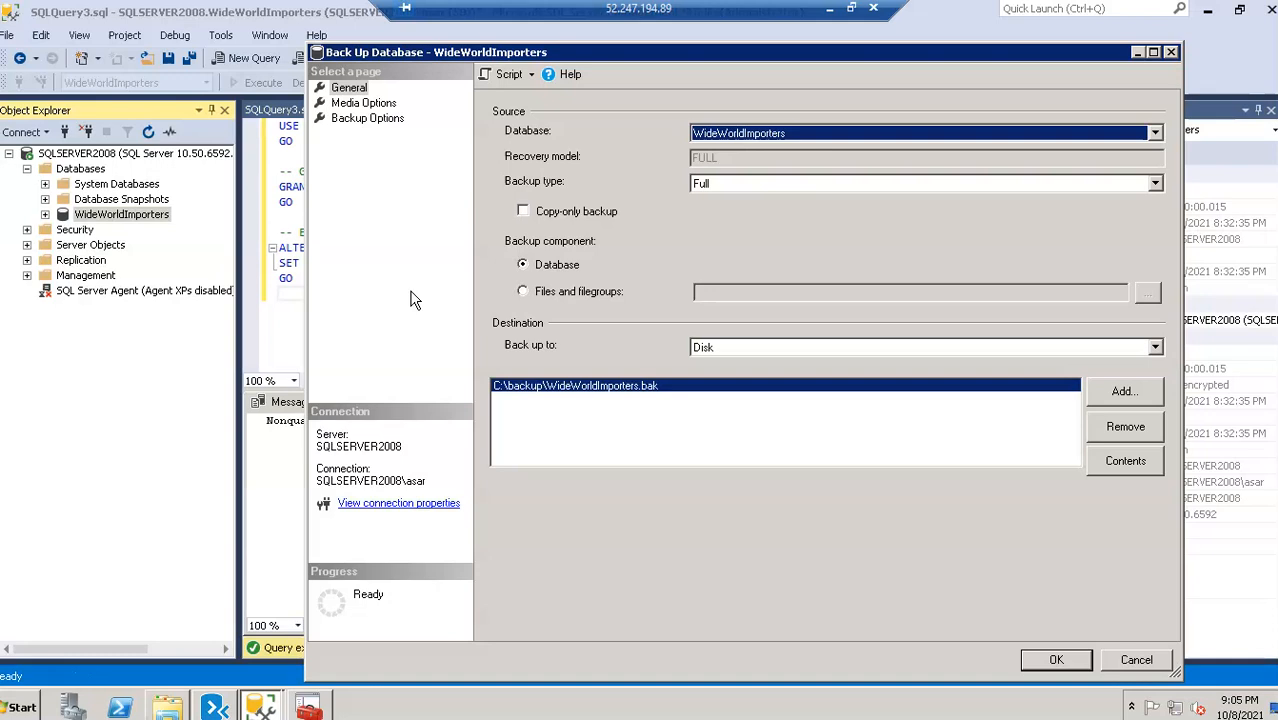
Remove the C:\backup\WideWorldImporters.bak destination and browse to the C:\dms-backups folder for a new backup destination.
{"action": "left_click", "coordinate": [1122, 432]}
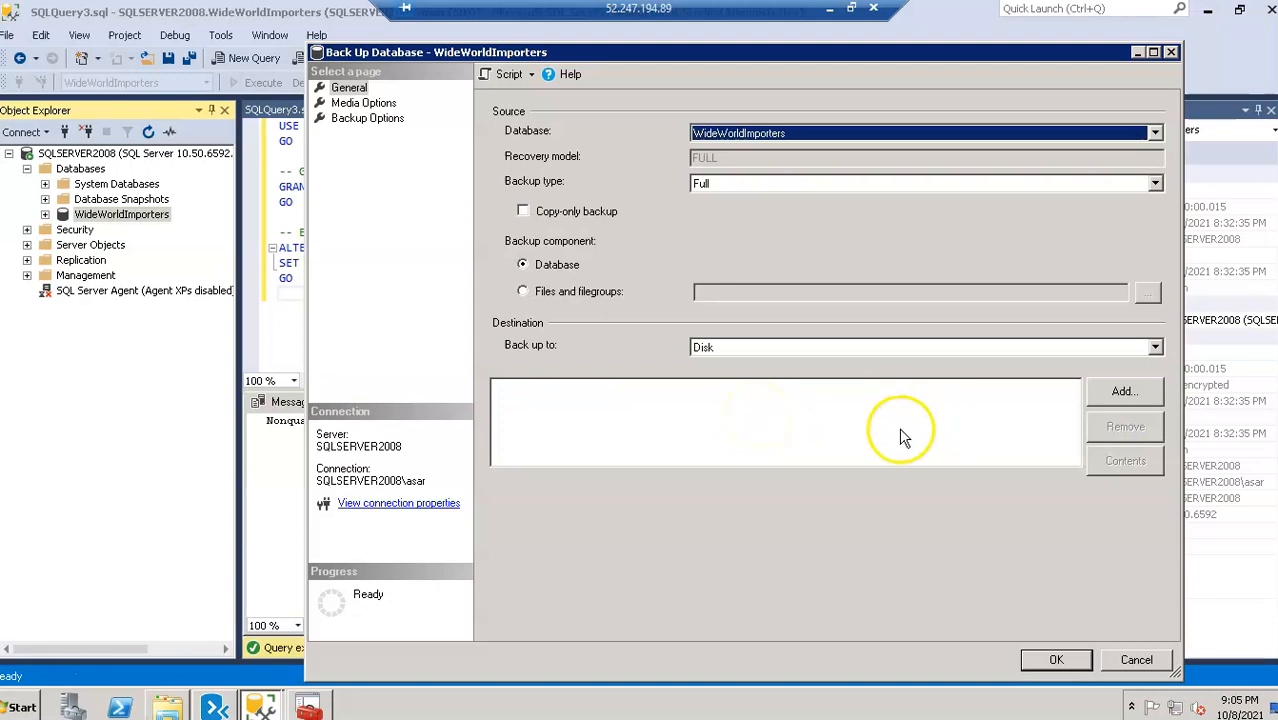
{"action": "left_click", "coordinate": [1124, 391]}
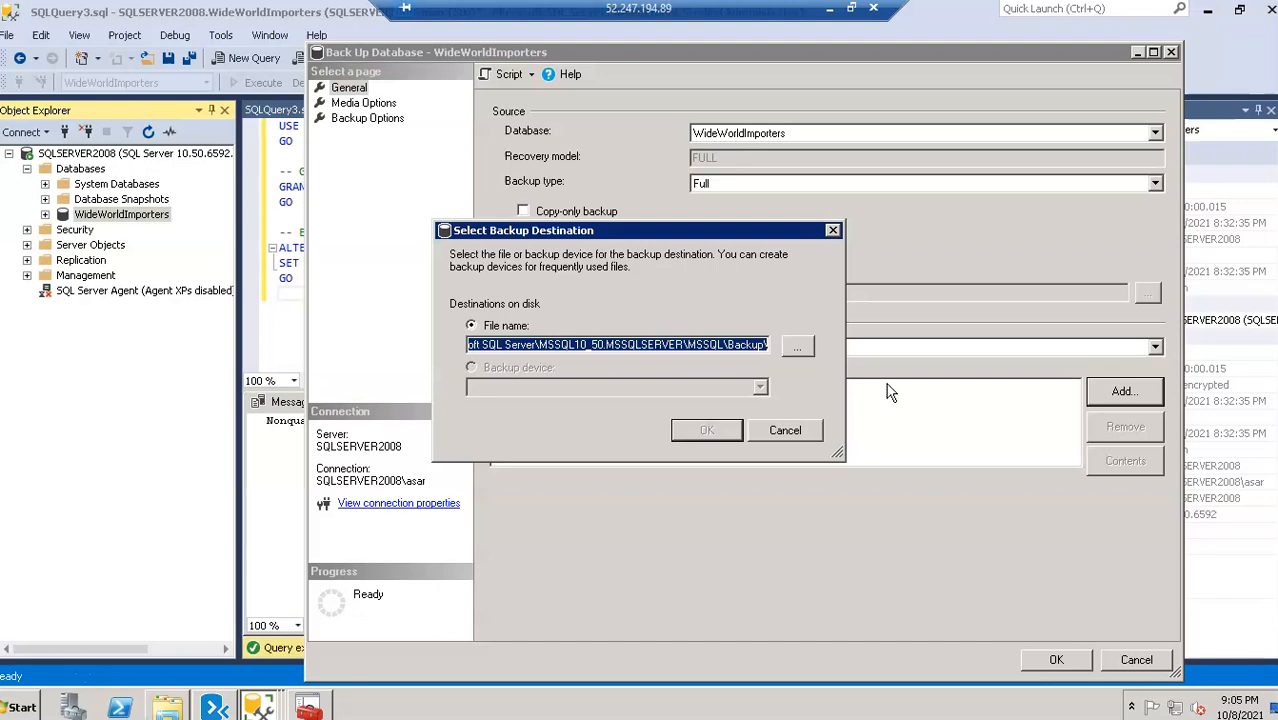
{"action": "left_click", "coordinate": [793, 350]}
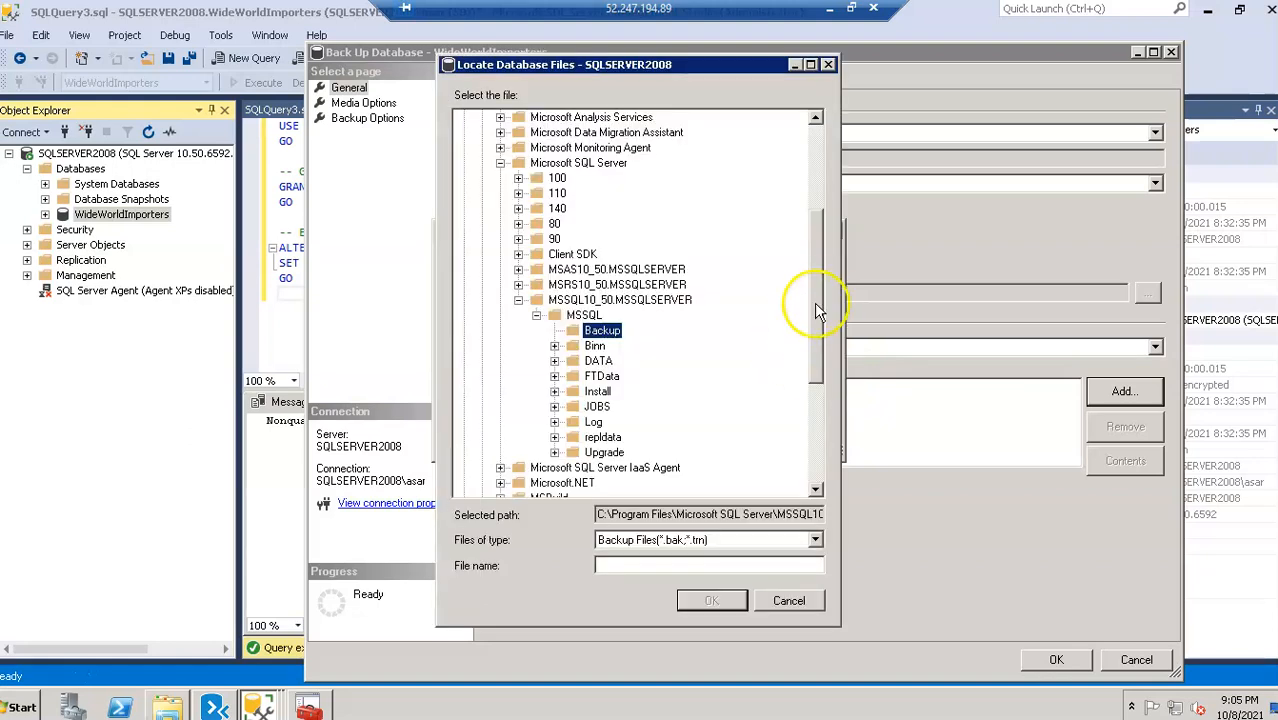
{"action": "left_click_drag", "start_coordinate": [815, 294], "coordinate": [815, 157]}
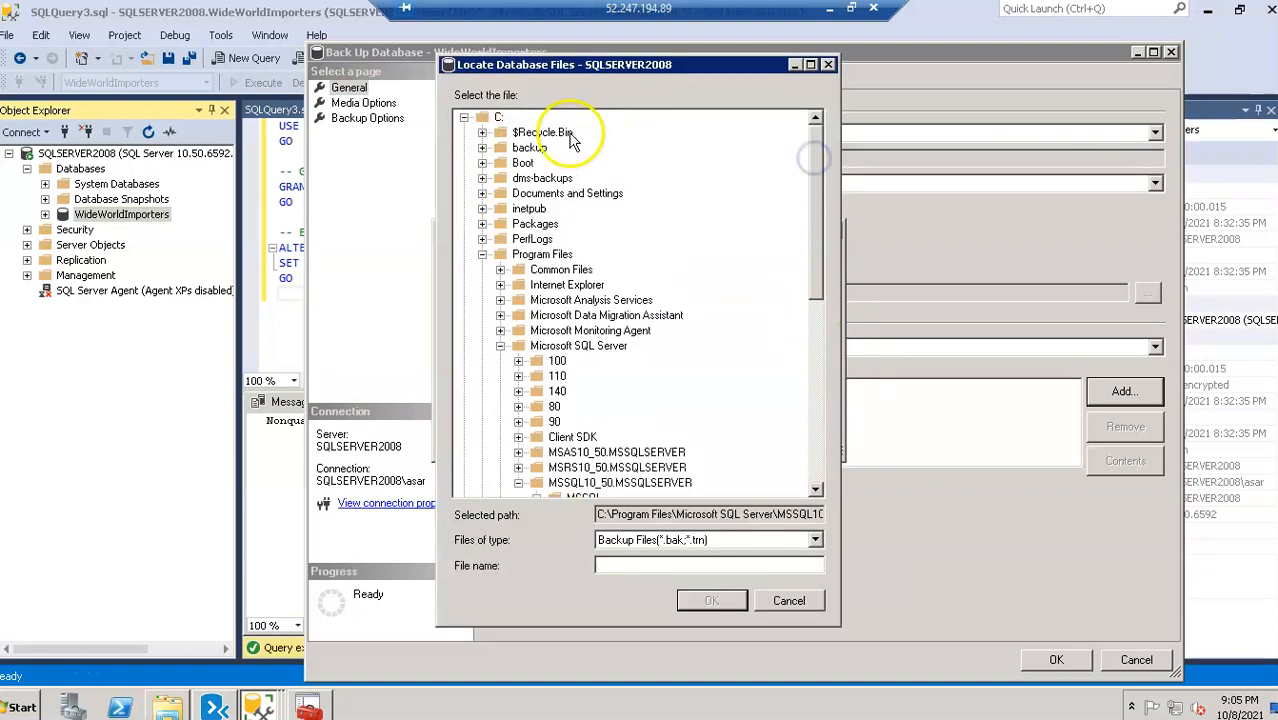
{"action": "left_click", "coordinate": [494, 117]}
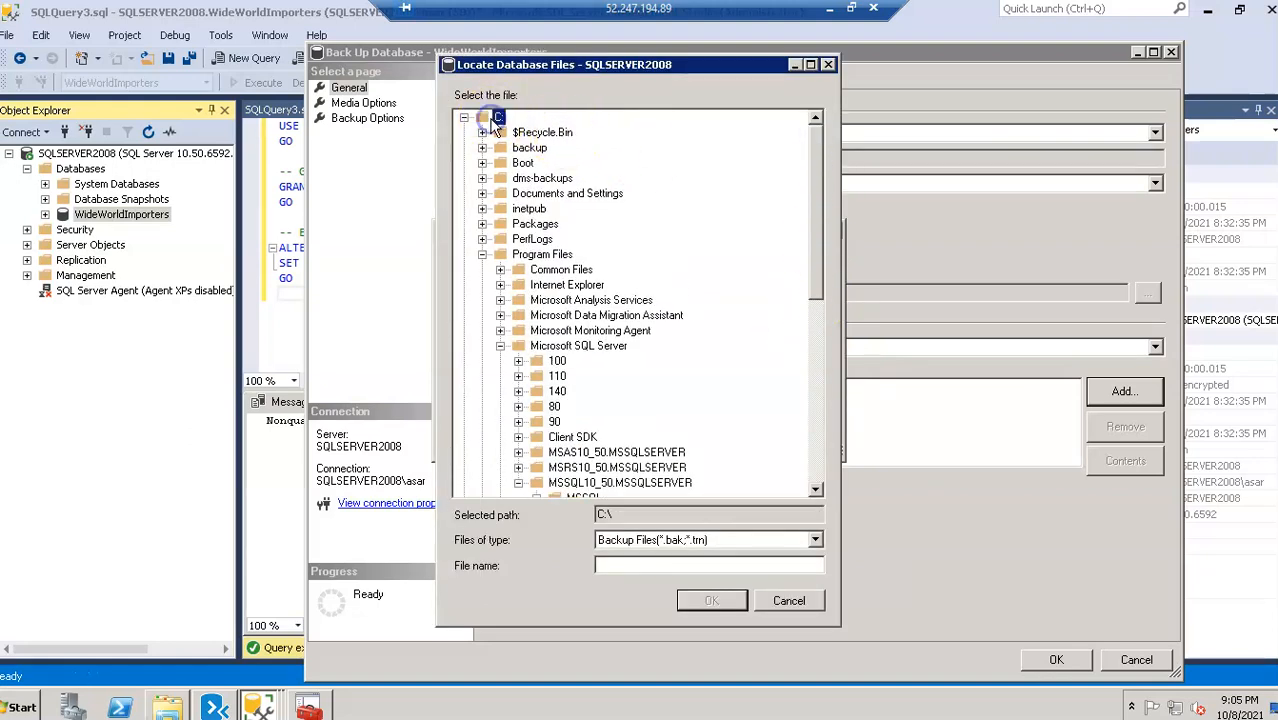
{"action": "left_click", "coordinate": [482, 255]}
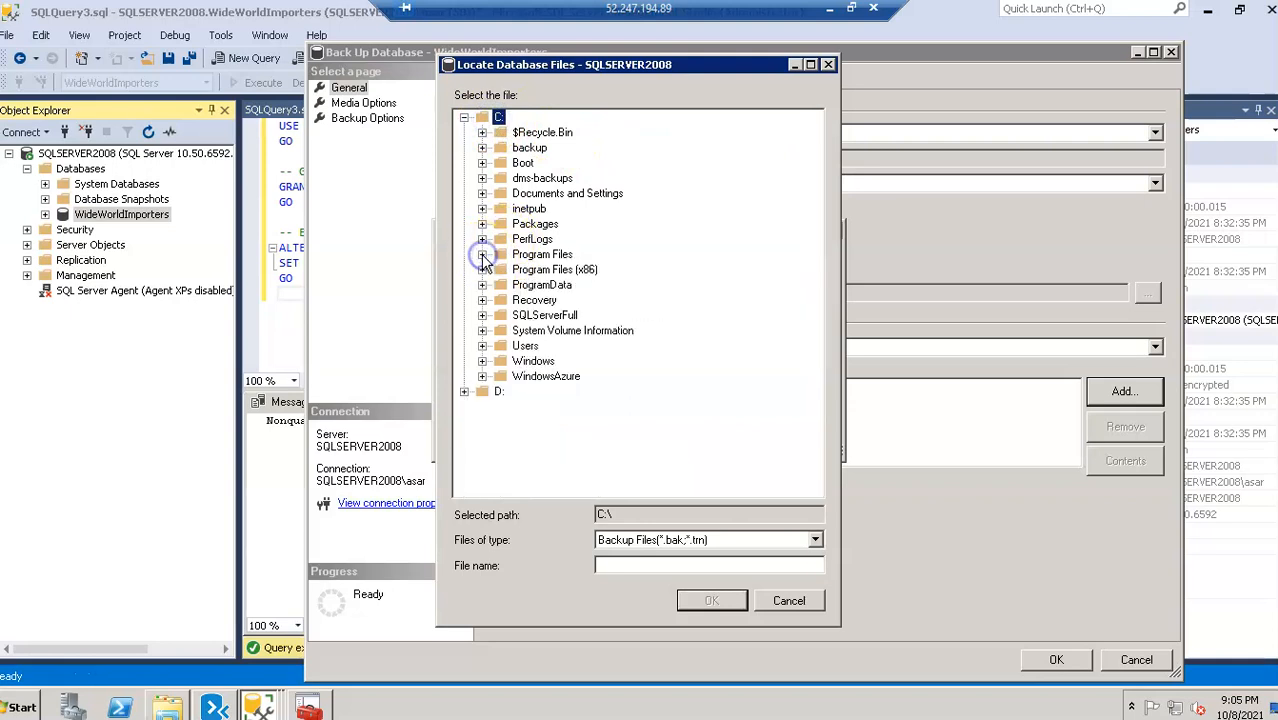
{"action": "left_click", "coordinate": [542, 178]}
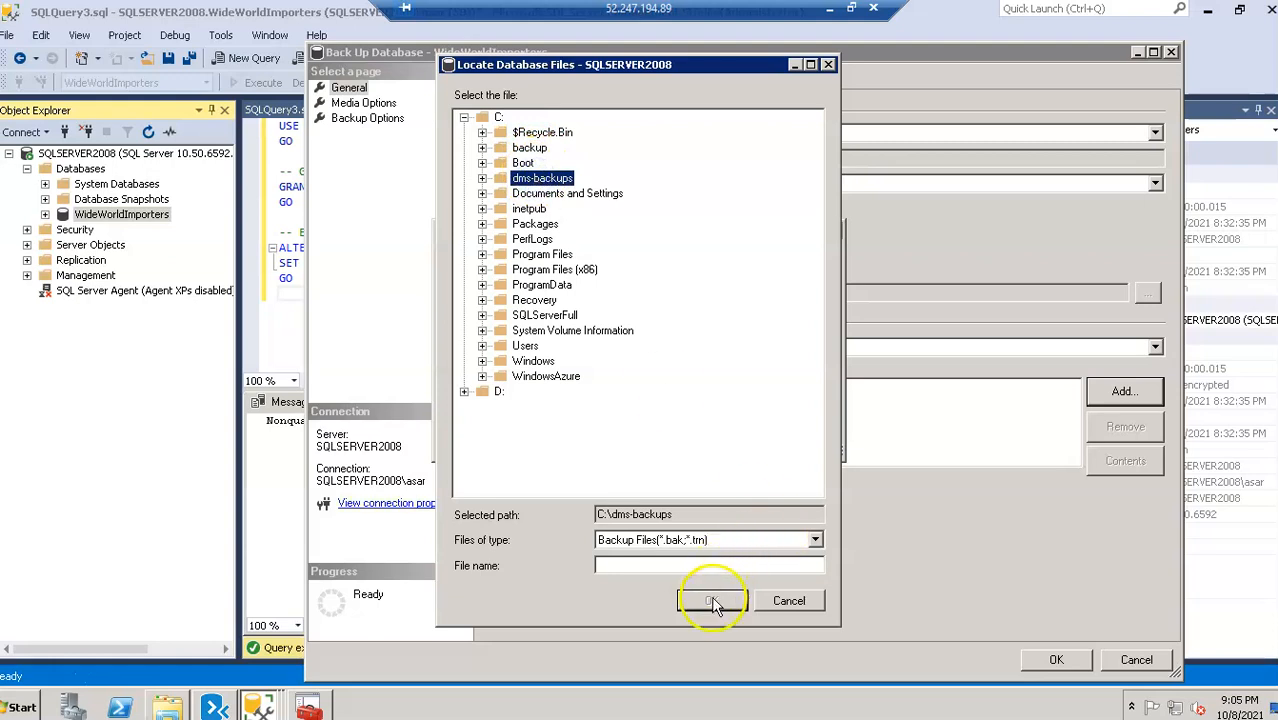
{"action": "left_click", "coordinate": [482, 179]}
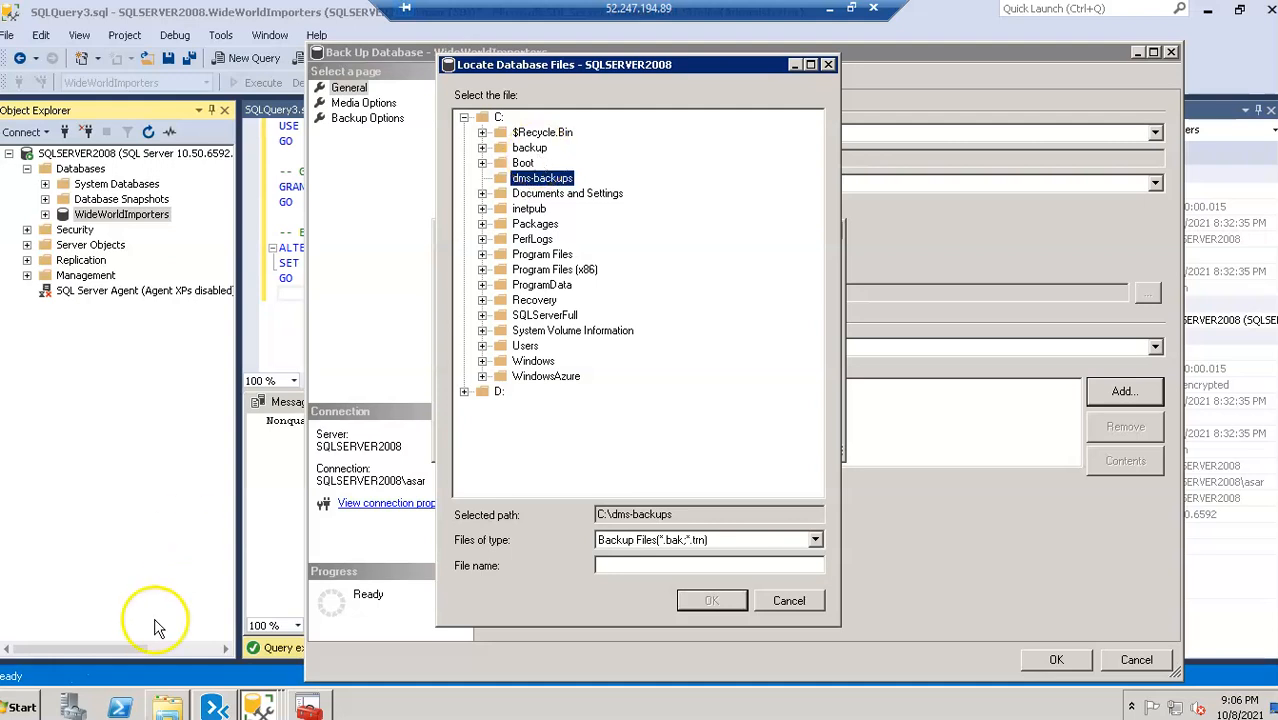
Copy WideWorldImporters.bak from the C:\backup folder into C:\dms-backups in Windows Explorer, and return to the backup file selection.
{"action": "left_click", "coordinate": [168, 705]}
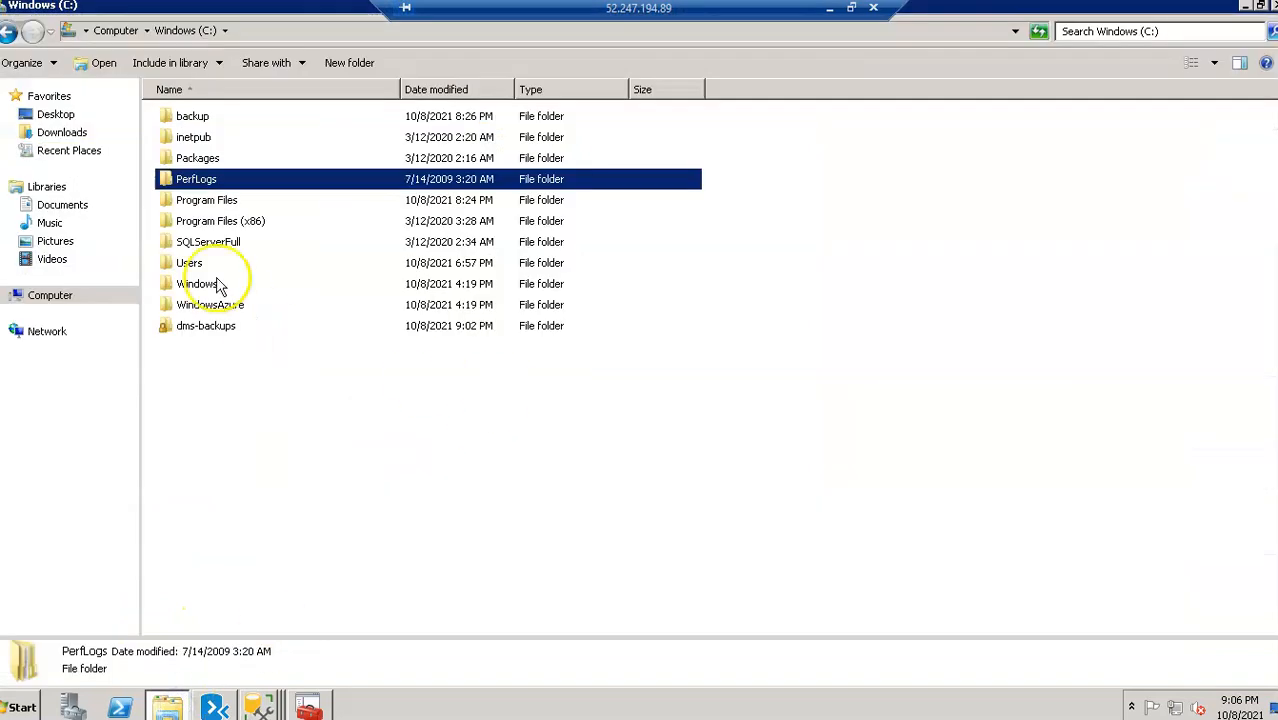
{"action": "double_click", "coordinate": [196, 118]}
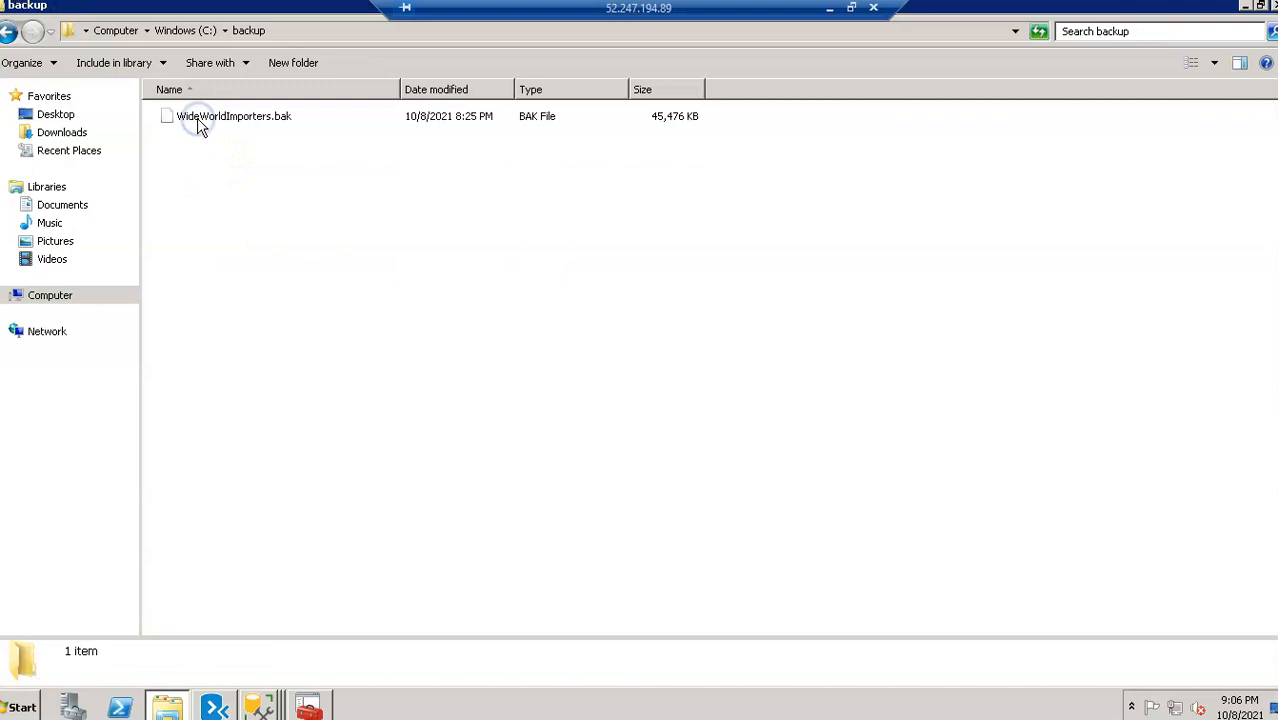
{"action": "left_click", "coordinate": [217, 120]}
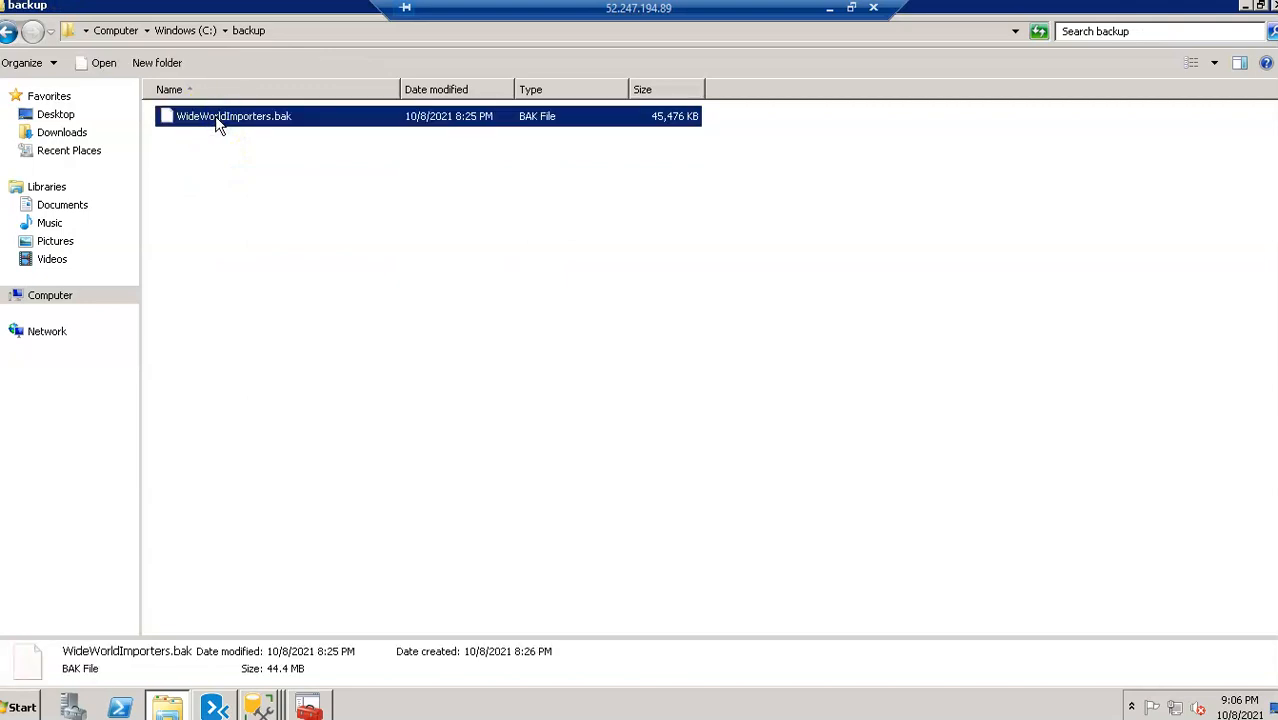
{"action": "left_click", "coordinate": [172, 31]}
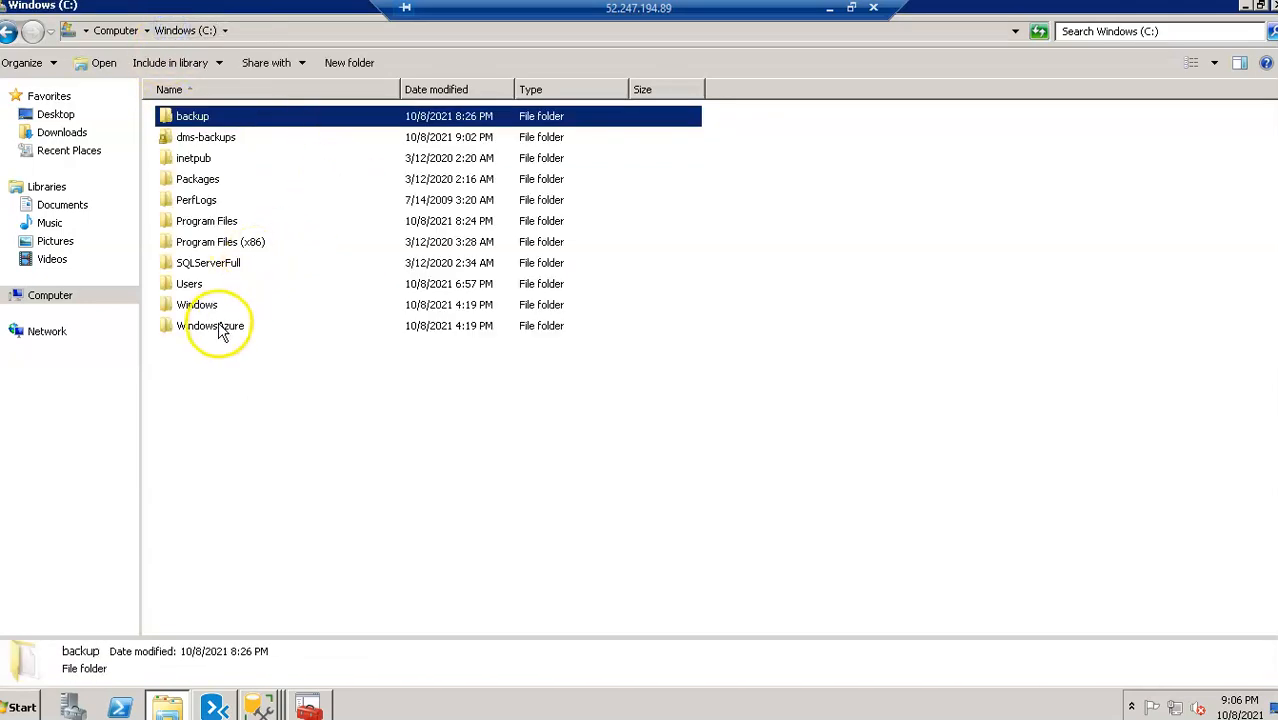
{"action": "double_click", "coordinate": [201, 135]}
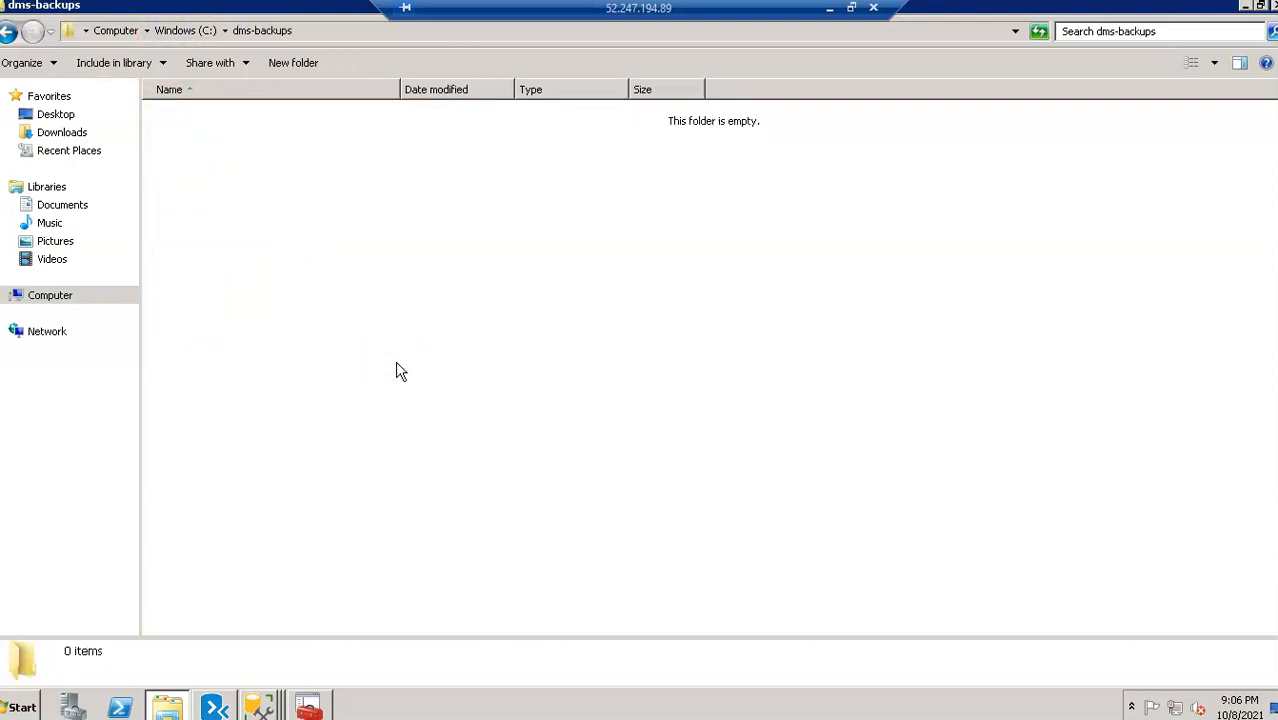
{"action": "key", "text": "ctrl+v"}
{"action": "left_click", "coordinate": [1245, 6]}
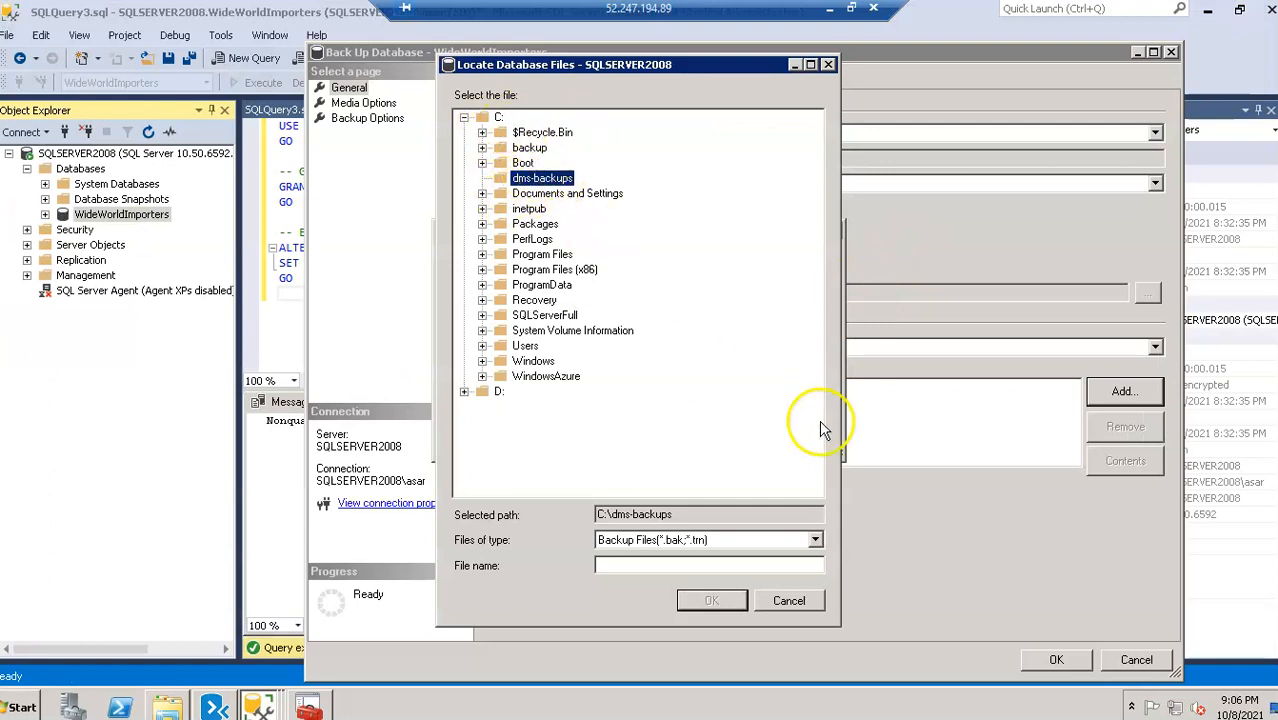
Set C:\dms-backups\WideWorldImporters.bak as the backup destination after reloading the file list, and try to run the full backup.
{"action": "left_click", "coordinate": [789, 600]}
{"action": "left_click", "coordinate": [796, 346]}
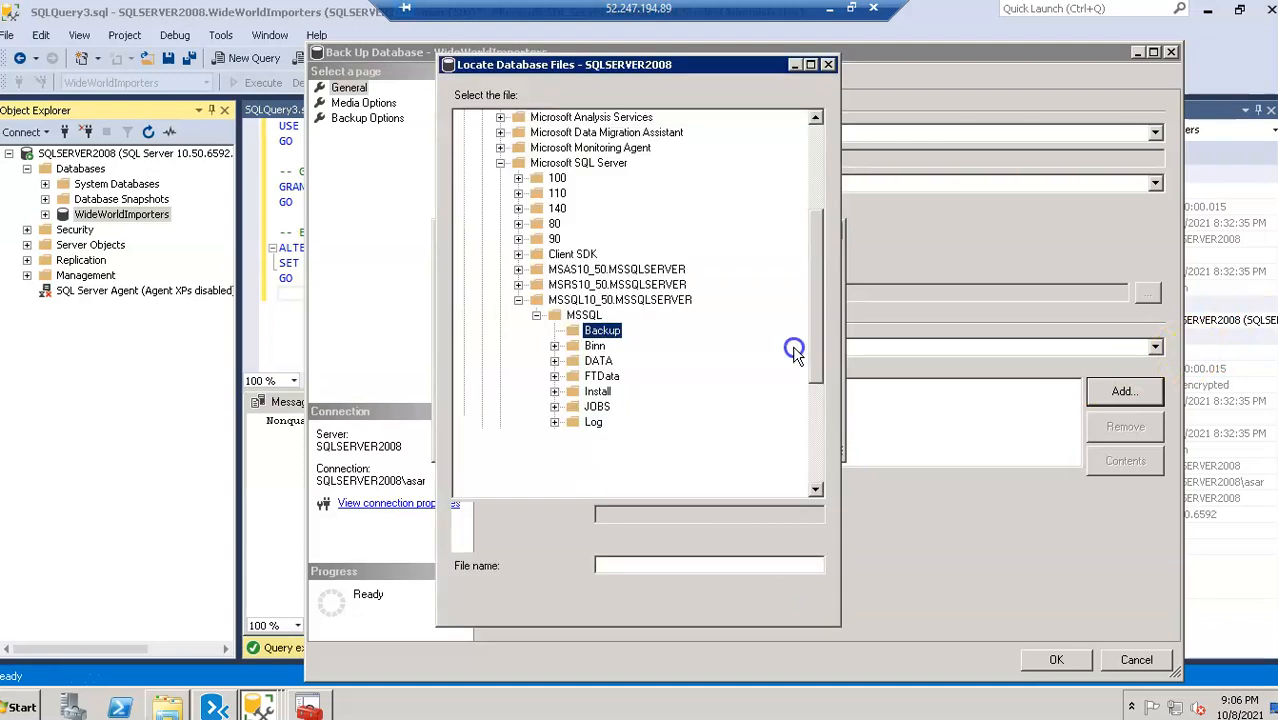
{"action": "left_click", "coordinate": [814, 149]}
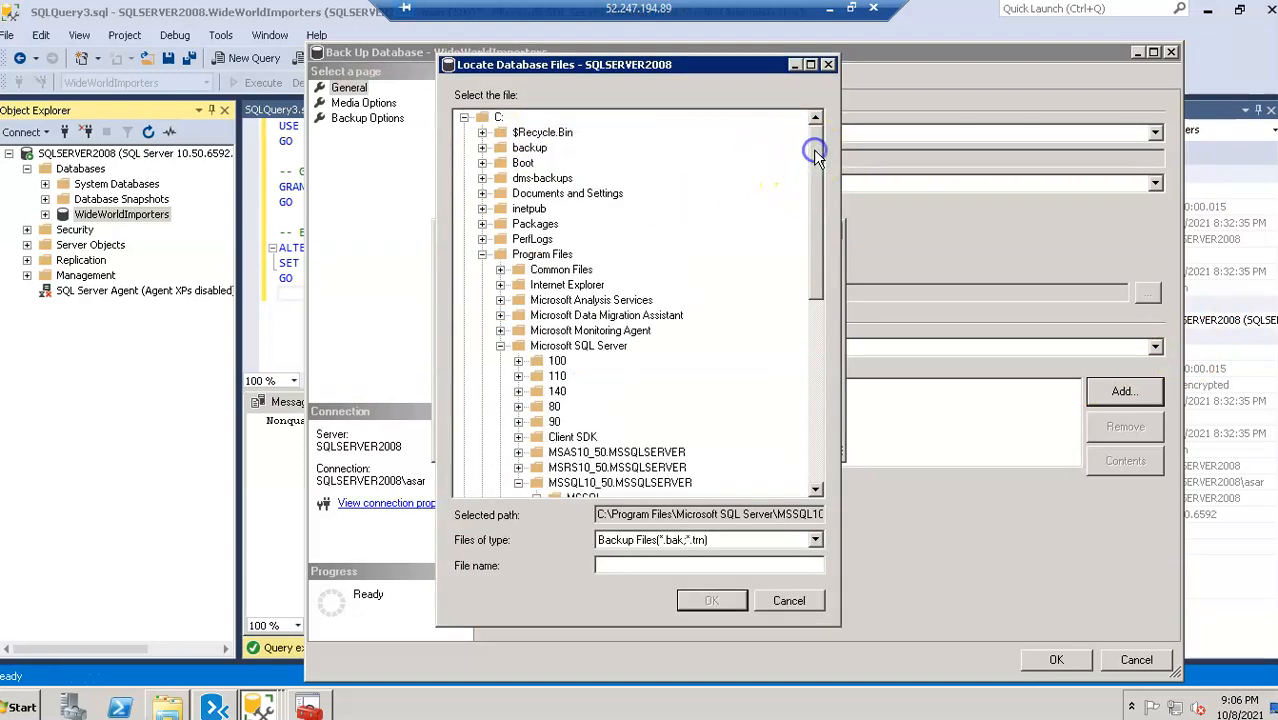
{"action": "left_click", "coordinate": [482, 178]}
{"action": "left_click", "coordinate": [560, 193]}
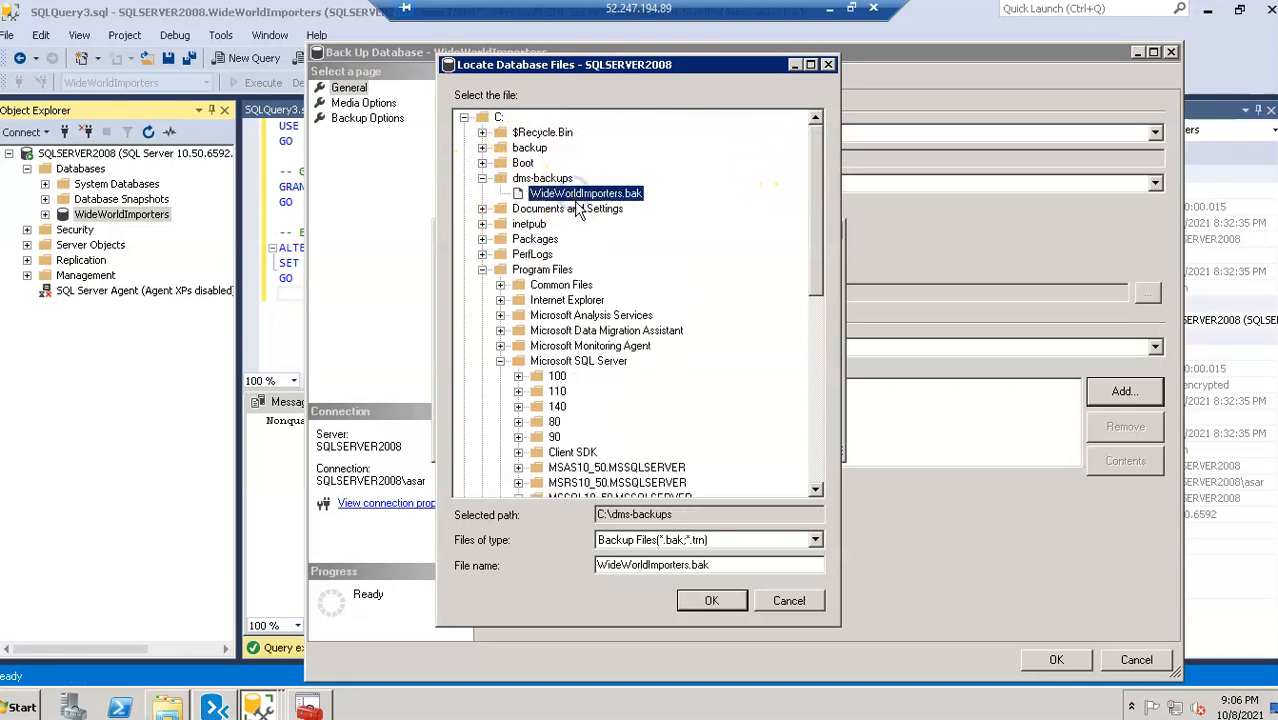
{"action": "left_click", "coordinate": [712, 606]}
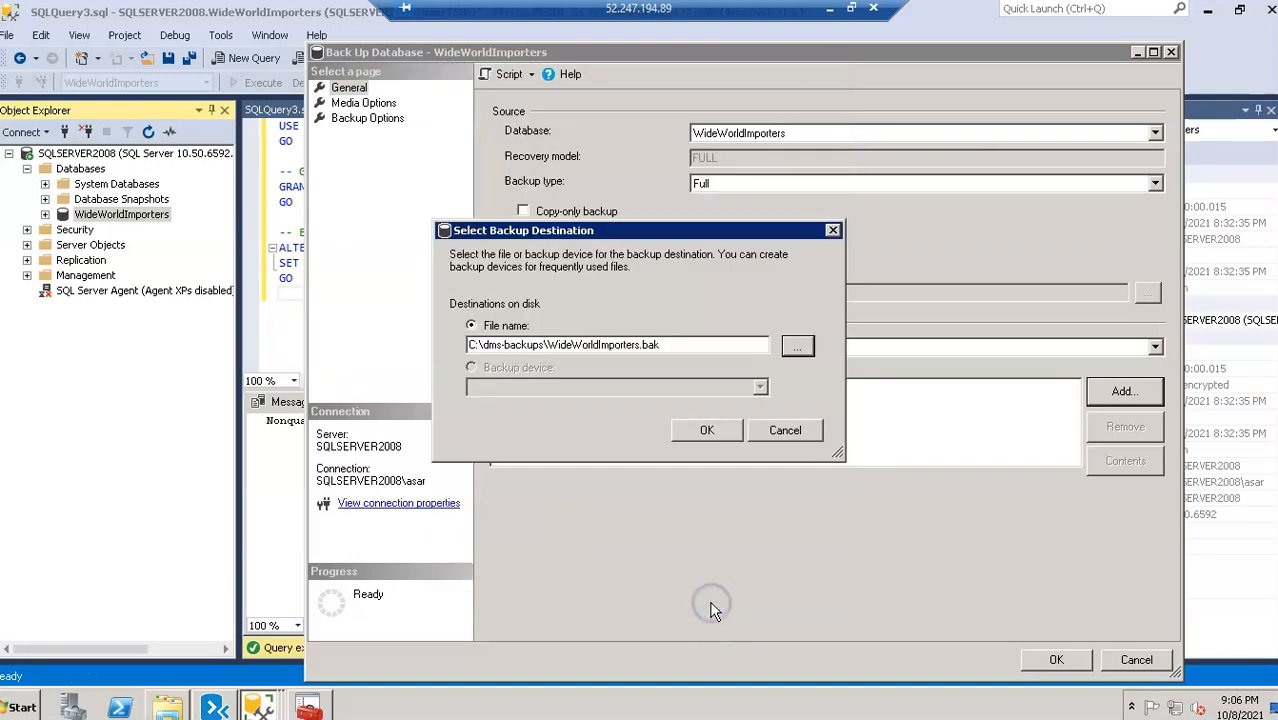
{"action": "left_click", "coordinate": [711, 431]}
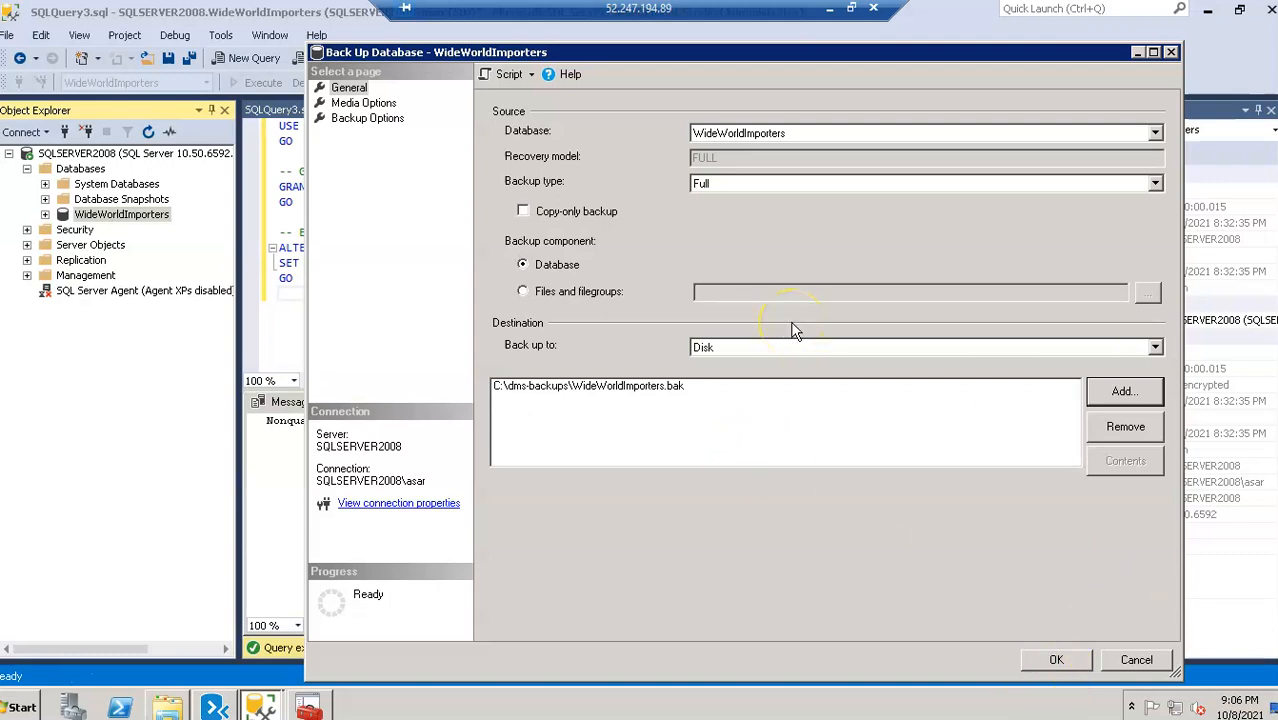
{"action": "left_click", "coordinate": [1056, 659]}
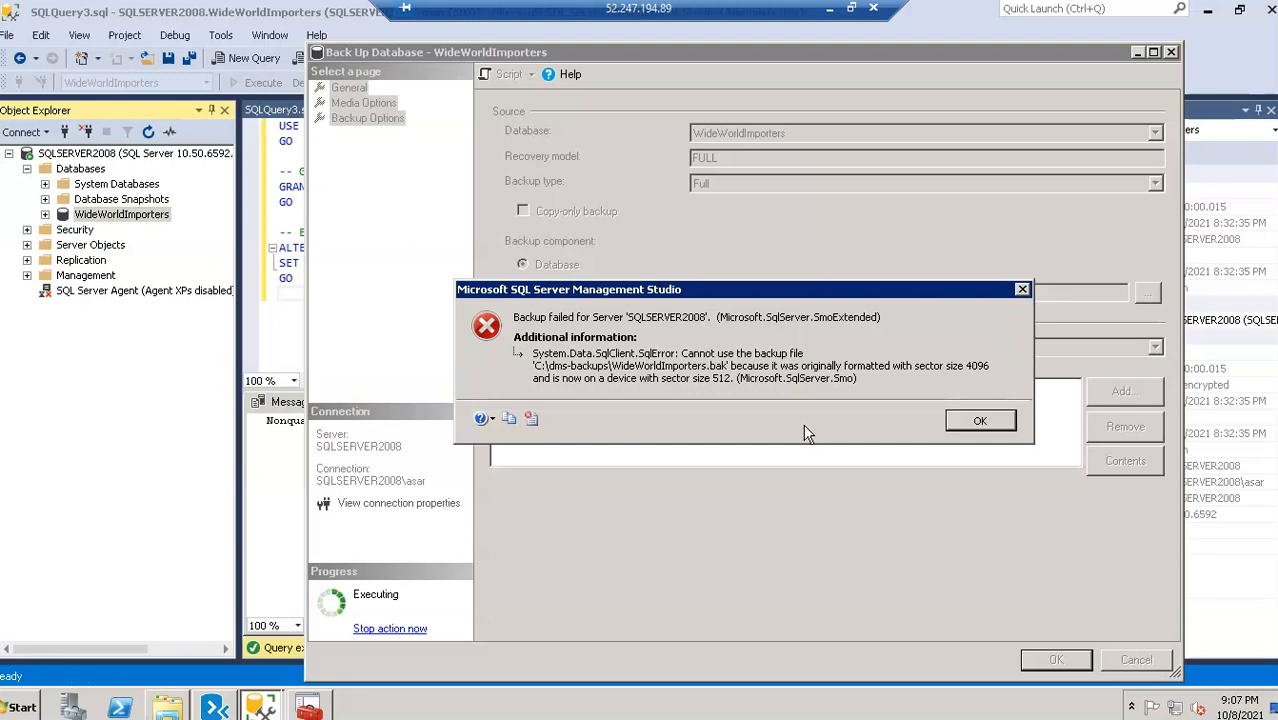
{"action": "left_click", "coordinate": [982, 422]}
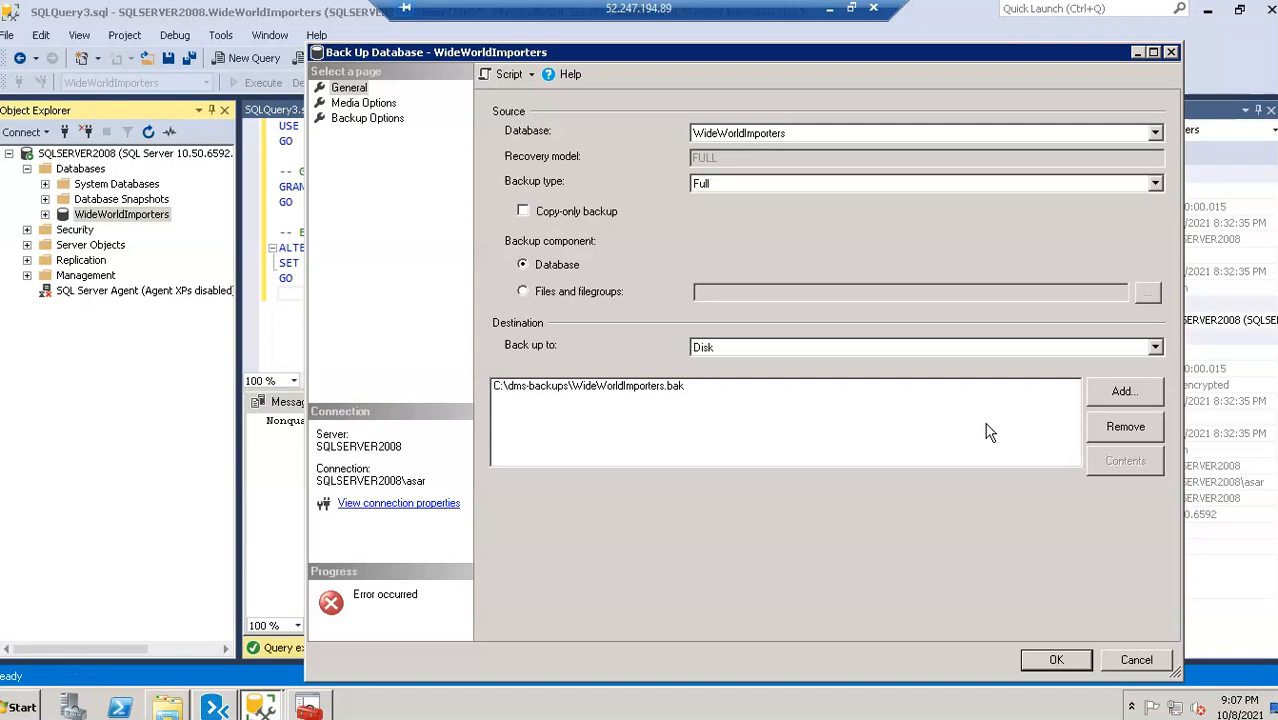
Retry the WideWorldImporters backup with the option to overwrite all existing backup sets, and close the backup dialog.
{"action": "left_click", "coordinate": [378, 105]}
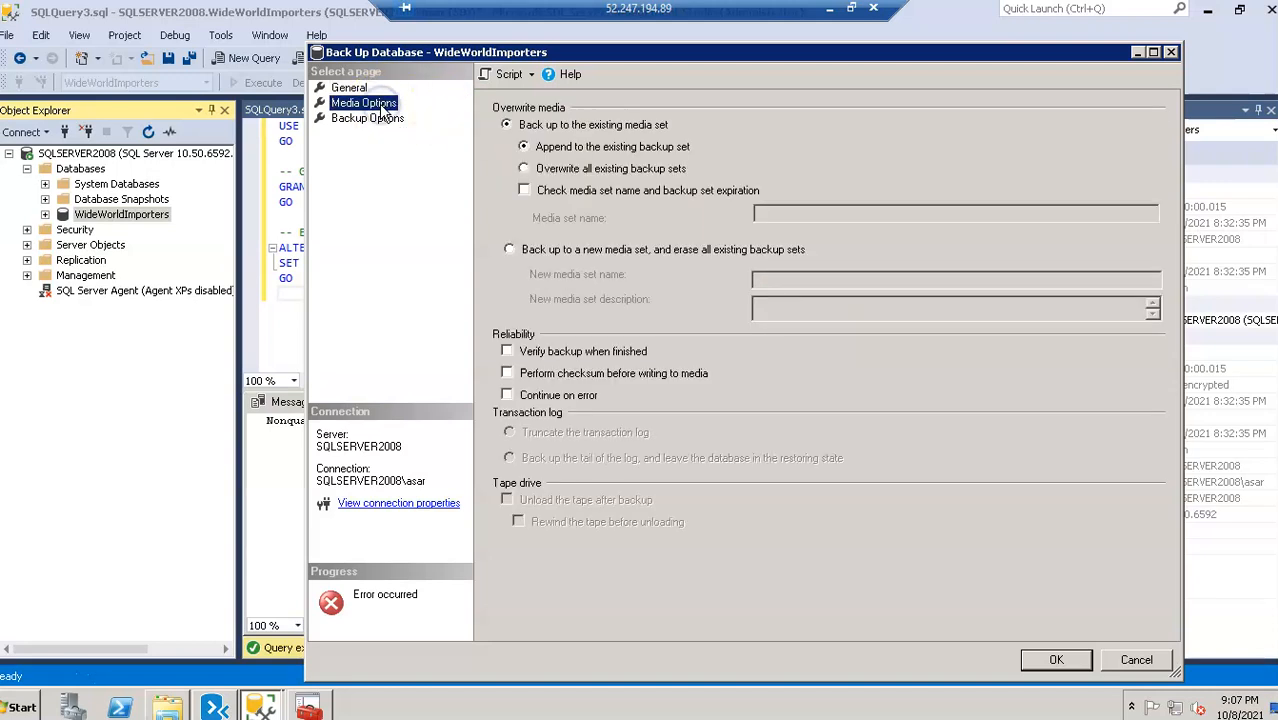
{"action": "left_click", "coordinate": [628, 170]}
{"action": "left_click", "coordinate": [1056, 659]}
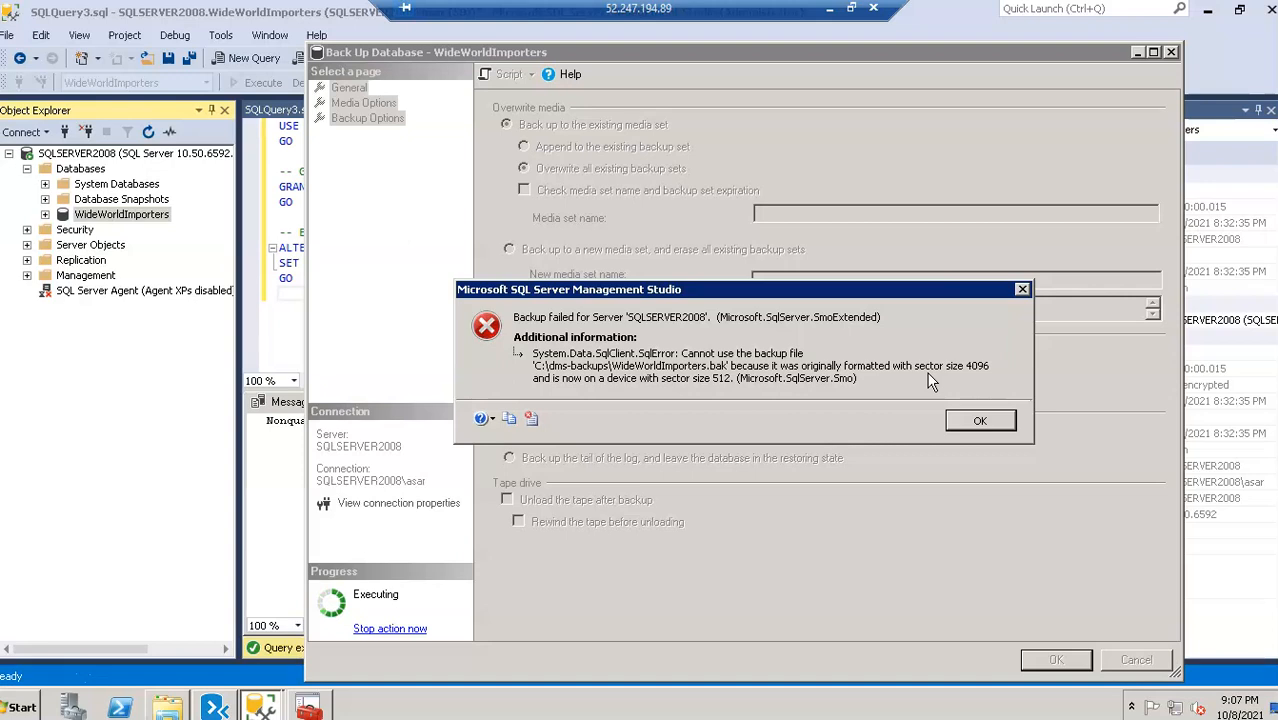
{"action": "left_click", "coordinate": [1001, 425]}
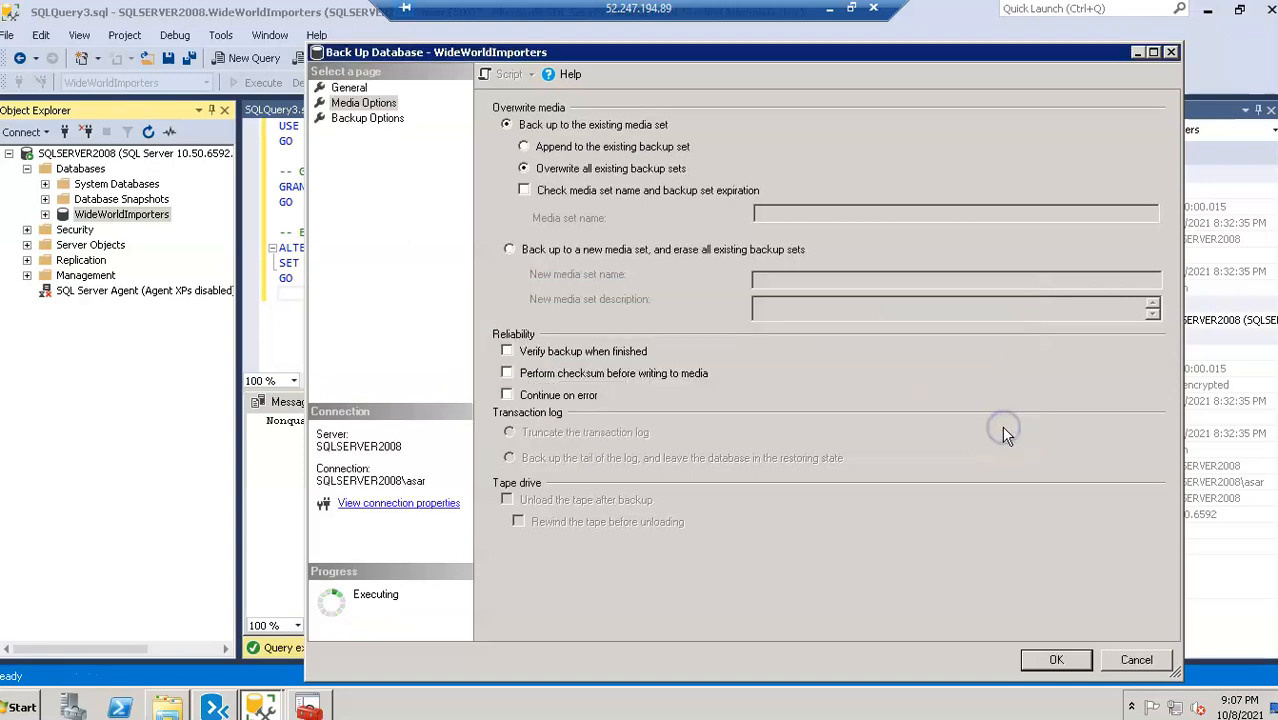
{"action": "left_click", "coordinate": [1137, 661]}
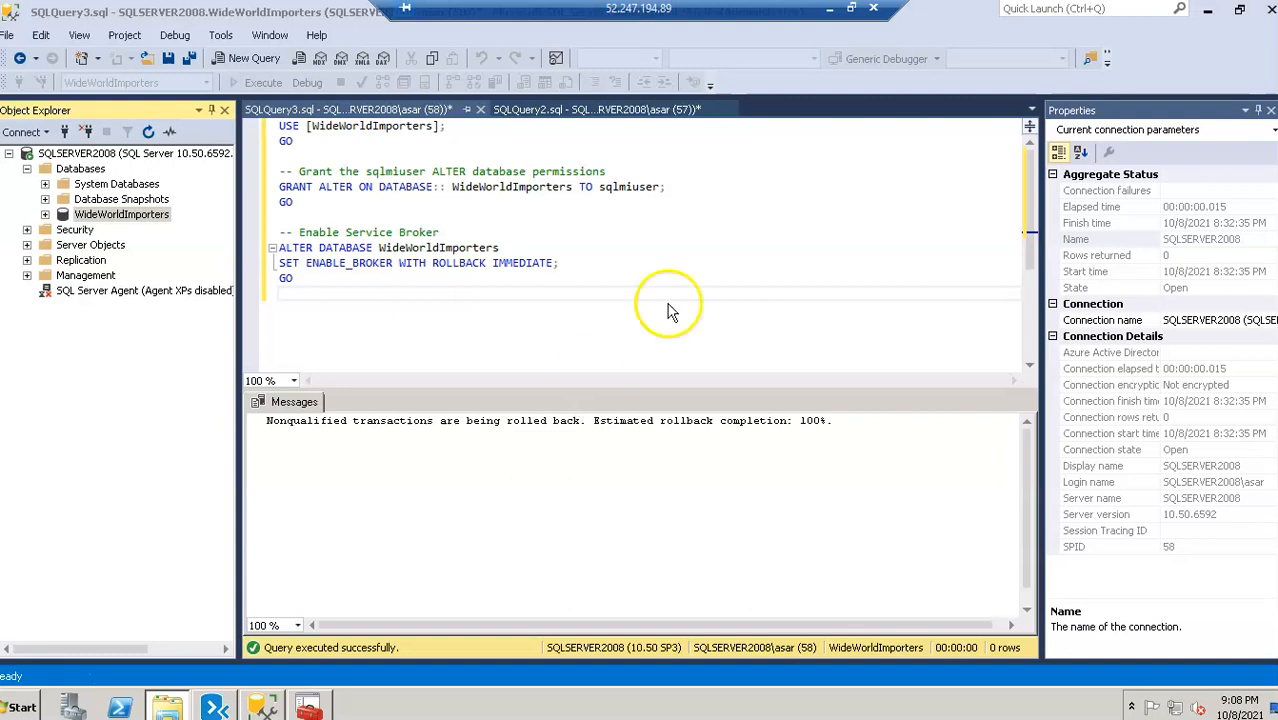
Minimize the remote desktop session and open Cloud Shell from the SQL managed instance's page in the Azure portal.
{"action": "left_click", "coordinate": [830, 9]}
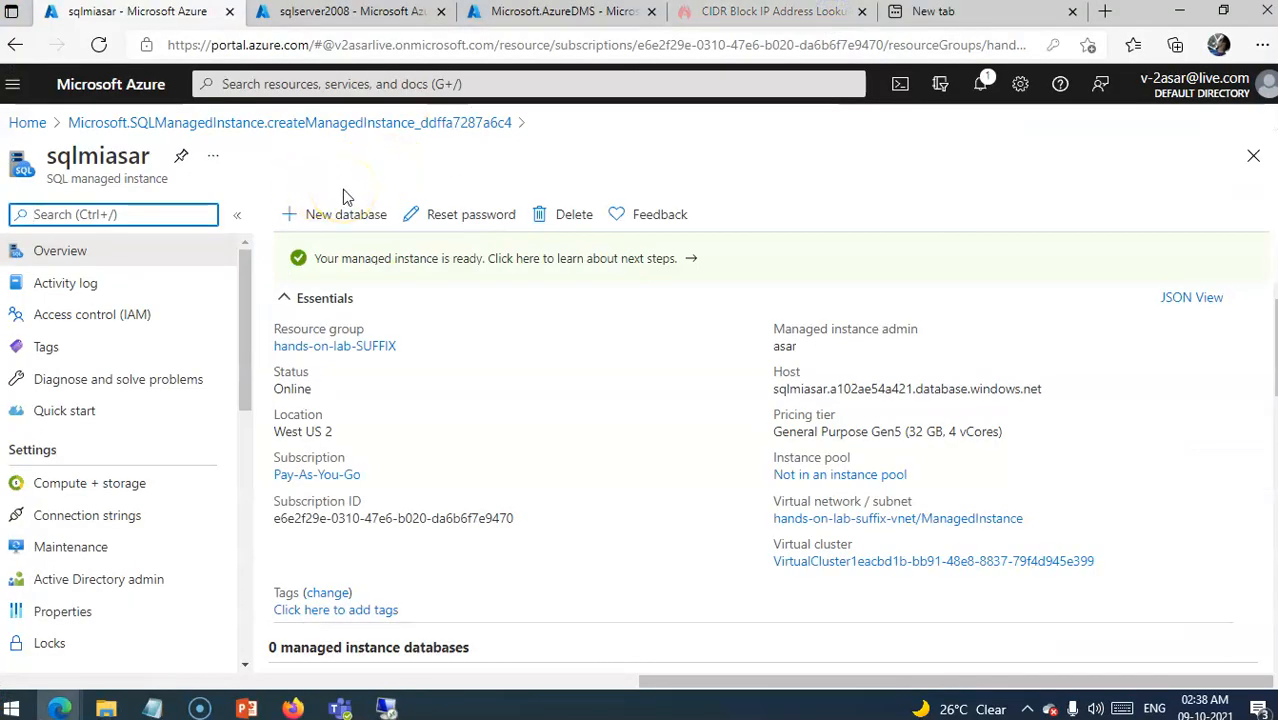
{"action": "left_click", "coordinate": [902, 88]}
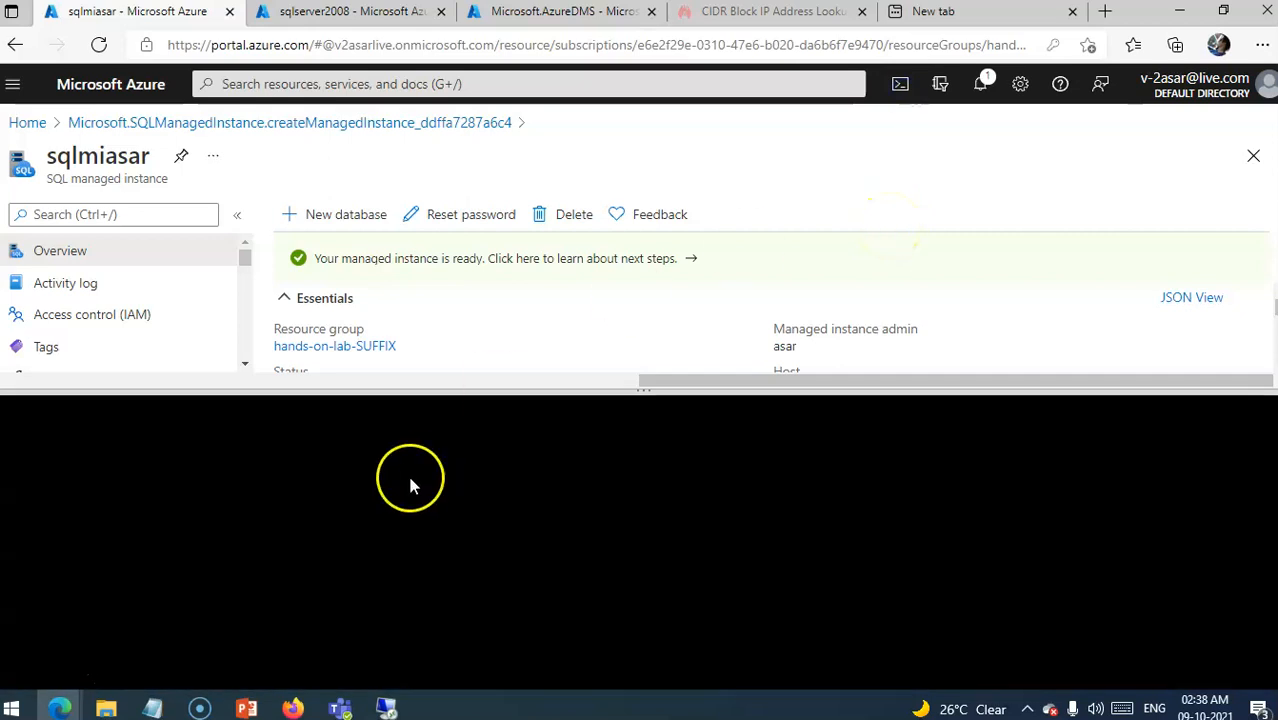
{"action": "left_click", "coordinate": [52, 674]}
{"action": "left_click", "coordinate": [137, 585]}
{"action": "left_click", "coordinate": [251, 408]}
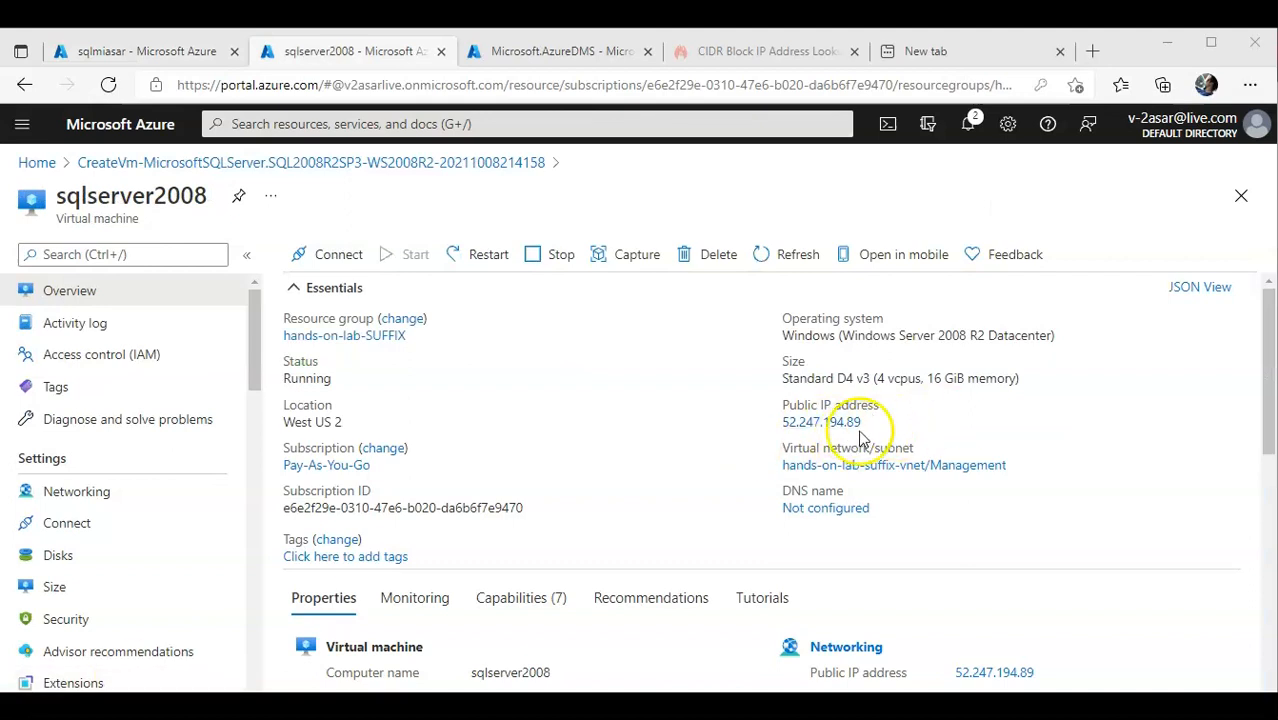
Return to the Cloud Shell session, maximize it, and list the Azure subscriptions with az account list --output table.
{"action": "mouse_move", "coordinate": [872, 425]}
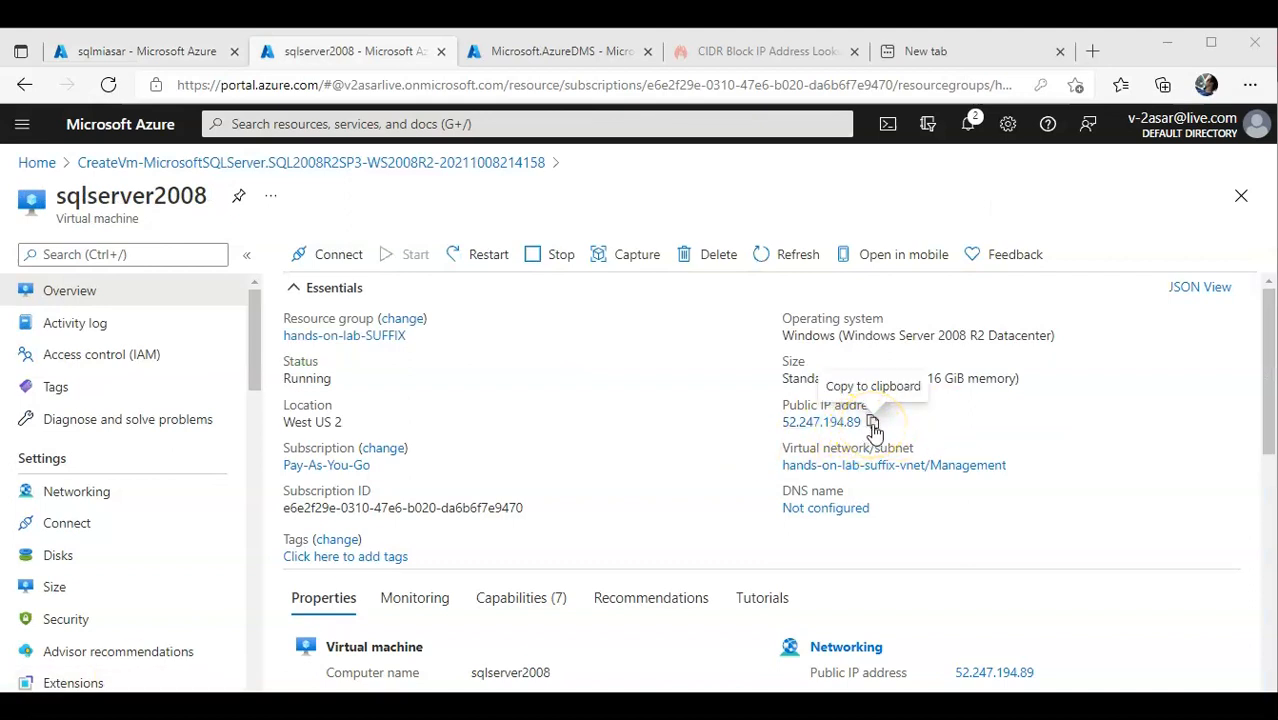
{"action": "left_click", "coordinate": [123, 52]}
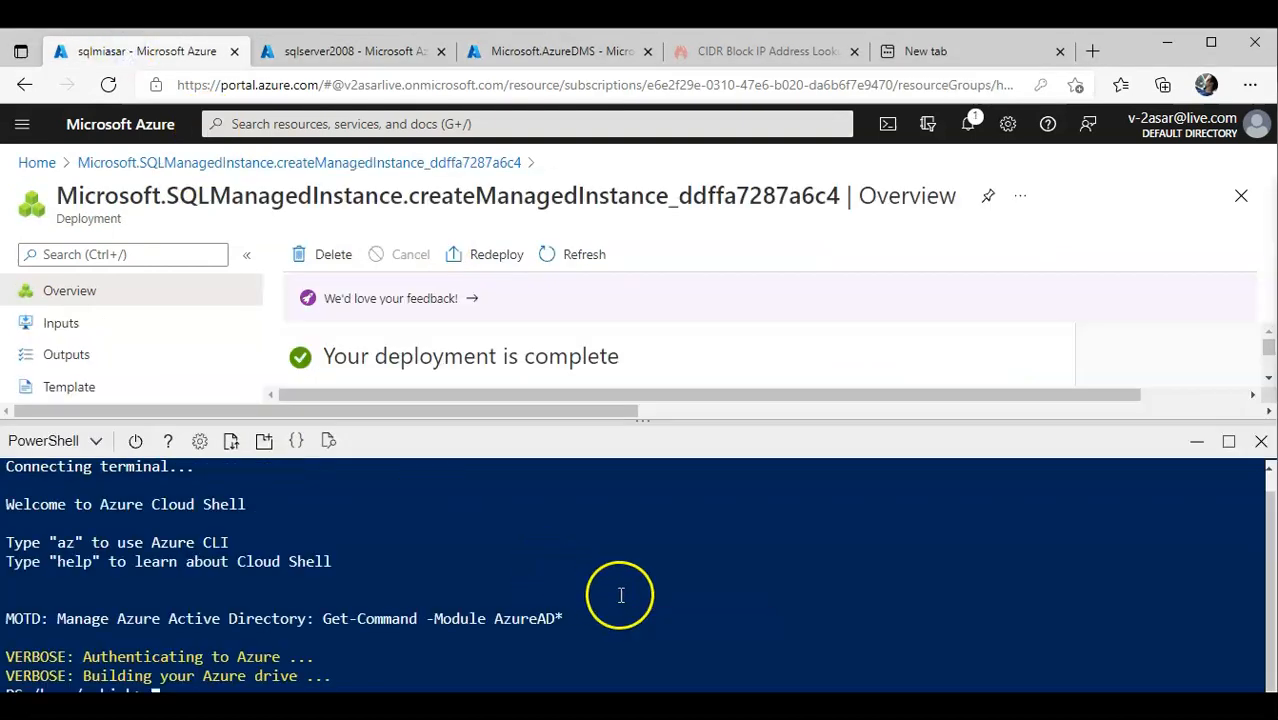
{"action": "left_click", "coordinate": [1229, 441]}
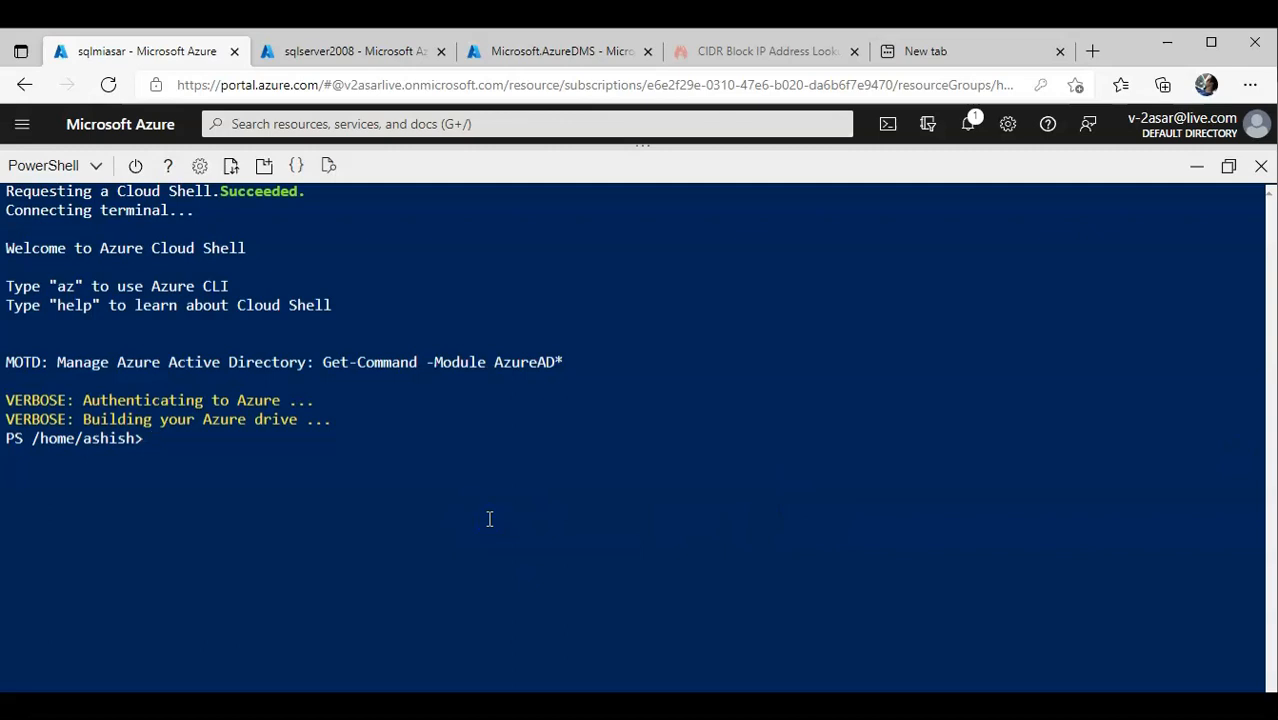
{"action": "type", "text": "az account list "}
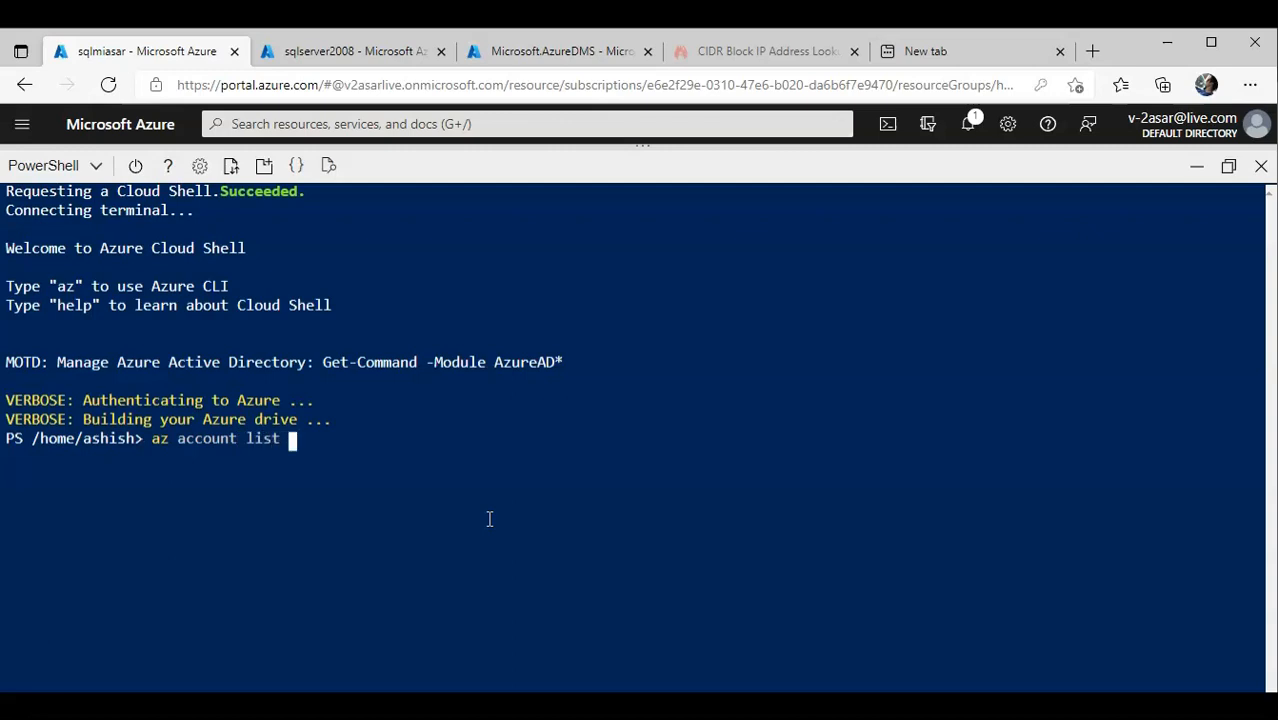
{"action": "type", "text": "--oy"}
{"action": "key", "text": "BackSpace"}
{"action": "type", "text": "utput"}
{"action": "type", "text": " tabl"}
{"action": "type", "text": "e"}
{"action": "key", "text": "Return"}
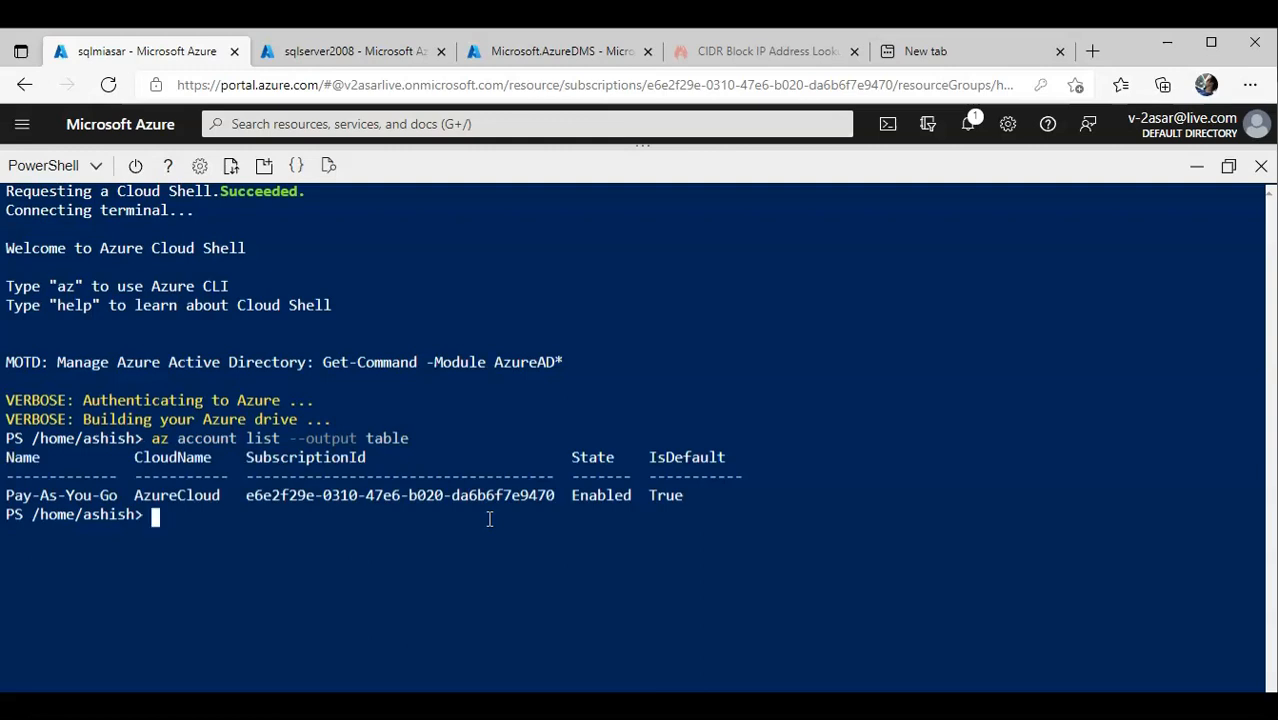
Copy the Pay-As-You-Go subscription's ID from the output and store it in the $subscriptionId variable.
{"action": "double_click", "coordinate": [424, 497]}
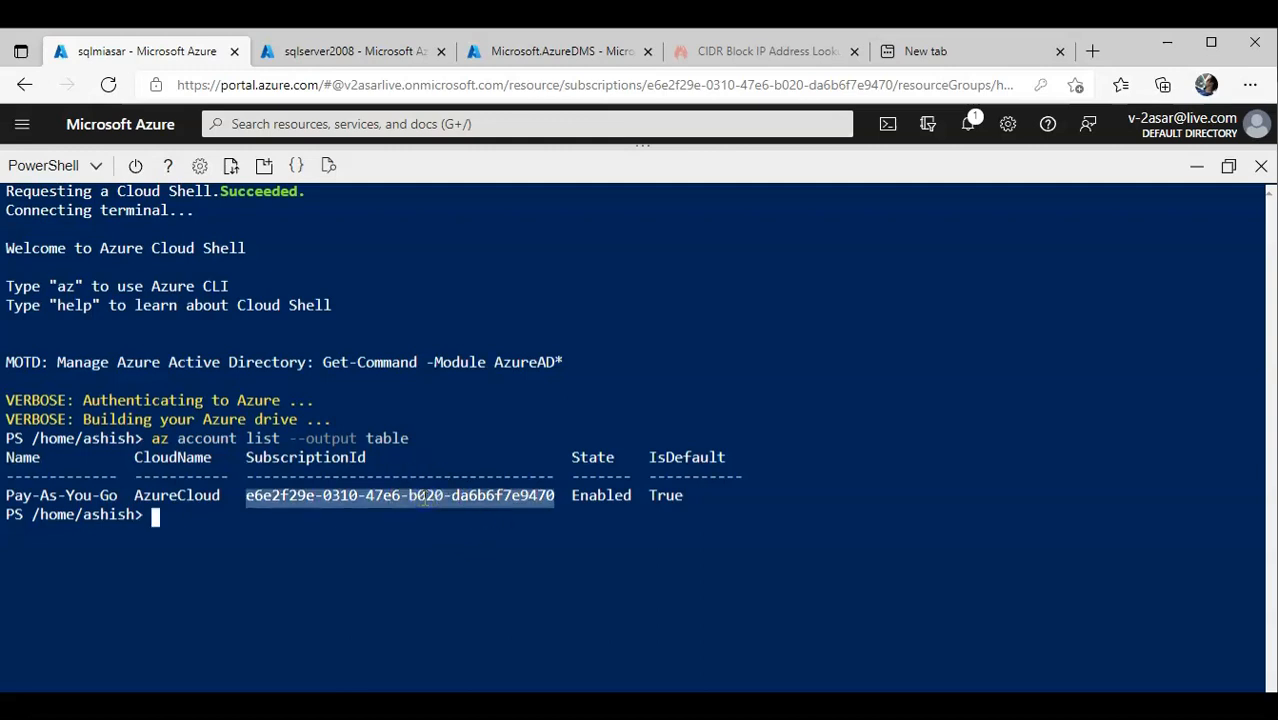
{"action": "key", "text": "ctrl+c"}
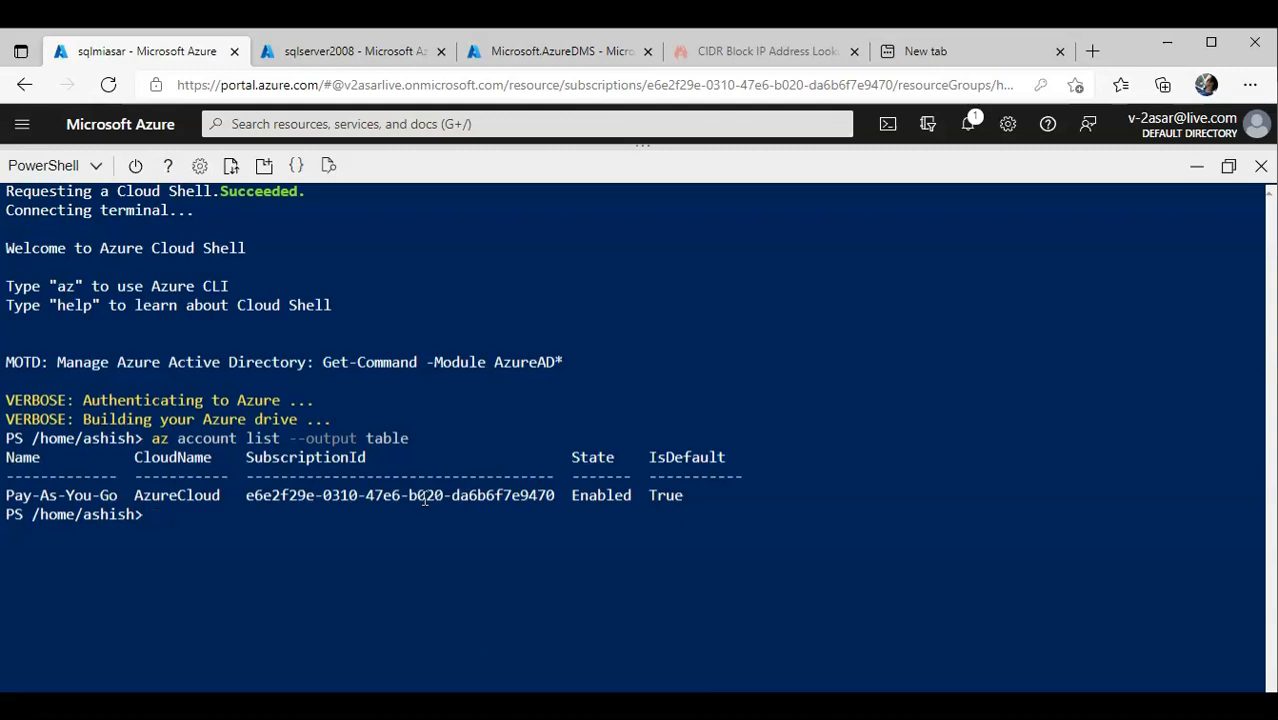
{"action": "type", "text": "$subscript"}
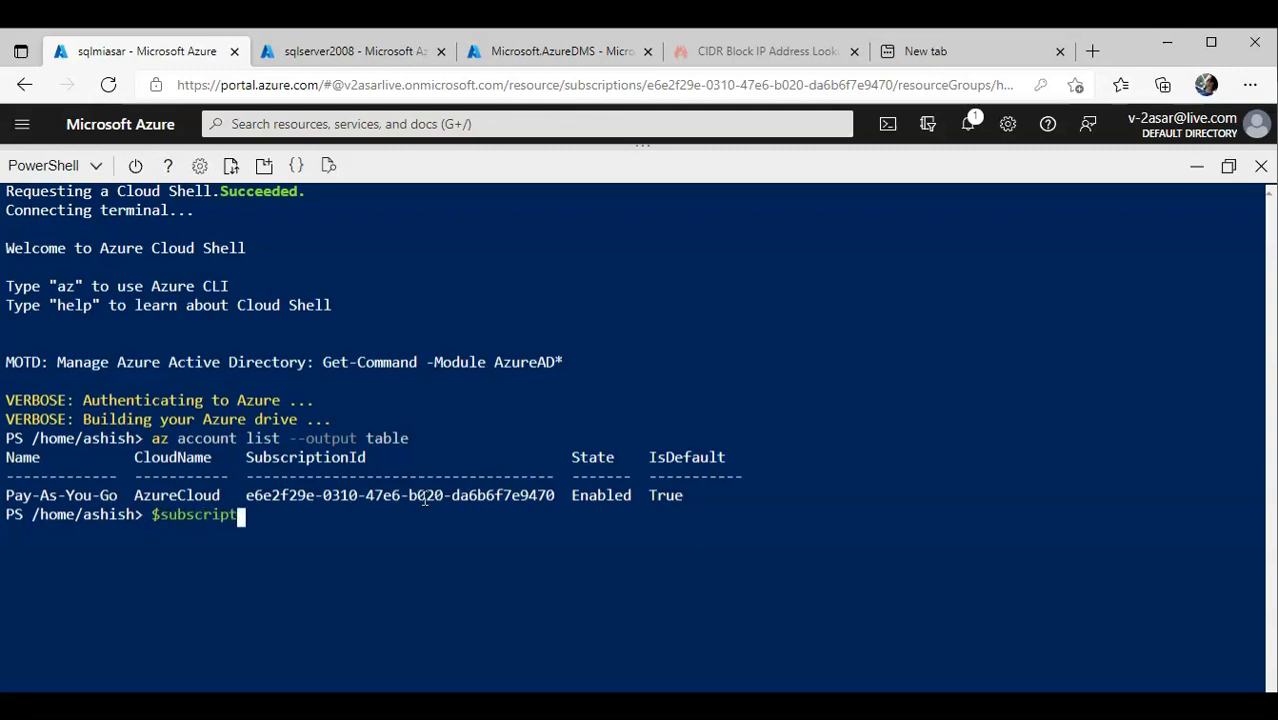
{"action": "type", "text": "ionId='"}
{"action": "right_click", "coordinate": [425, 497]}
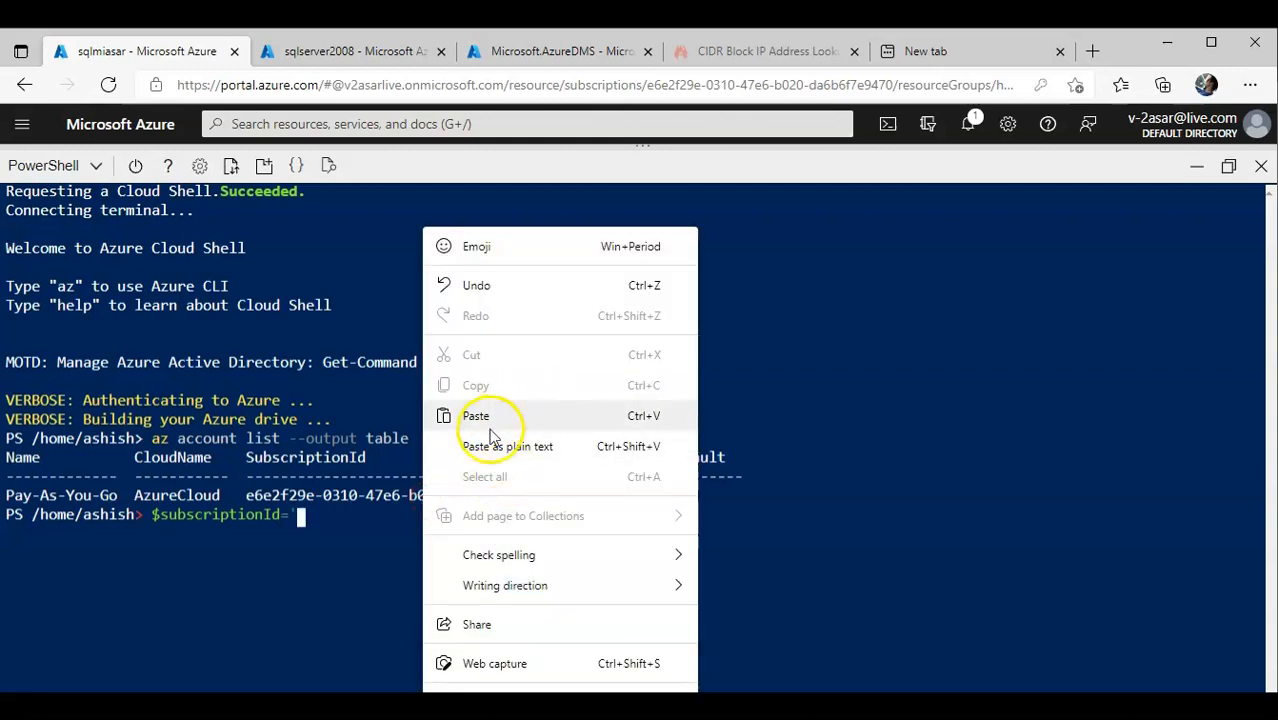
{"action": "left_click", "coordinate": [455, 414]}
{"action": "left_click", "coordinate": [679, 536]}
{"action": "type", "text": "'"}
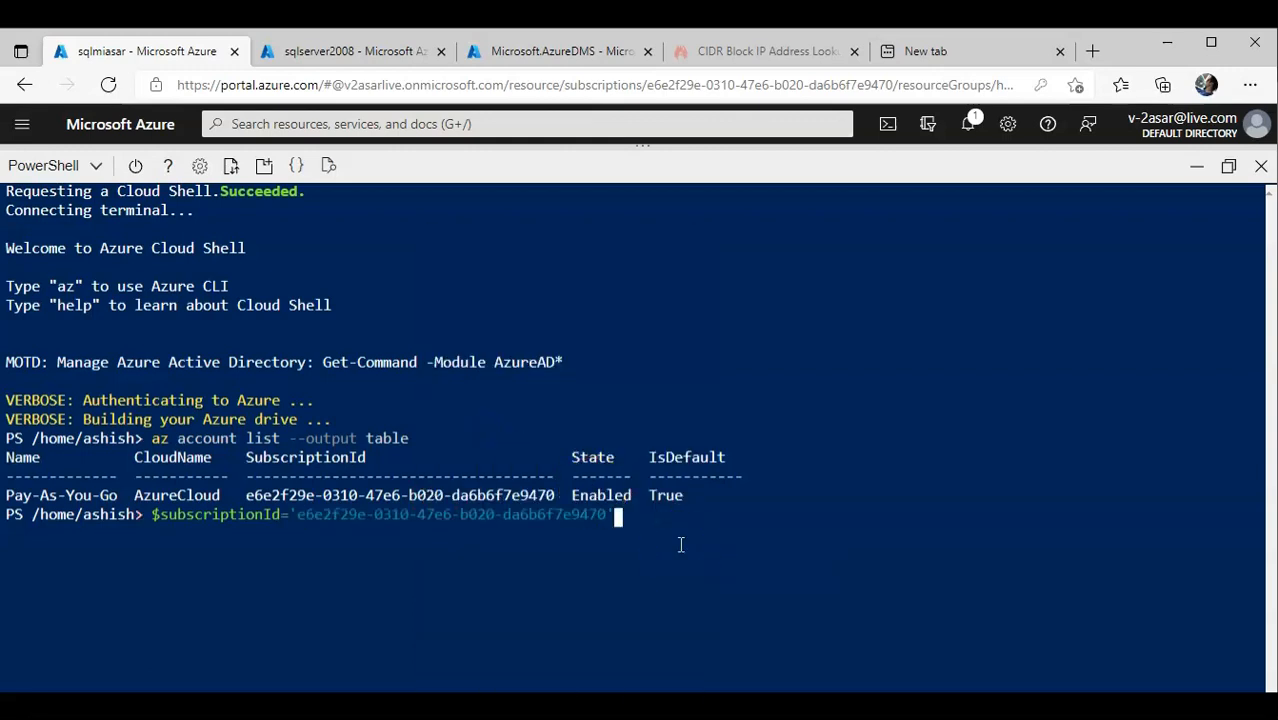
{"action": "key", "text": "Return"}
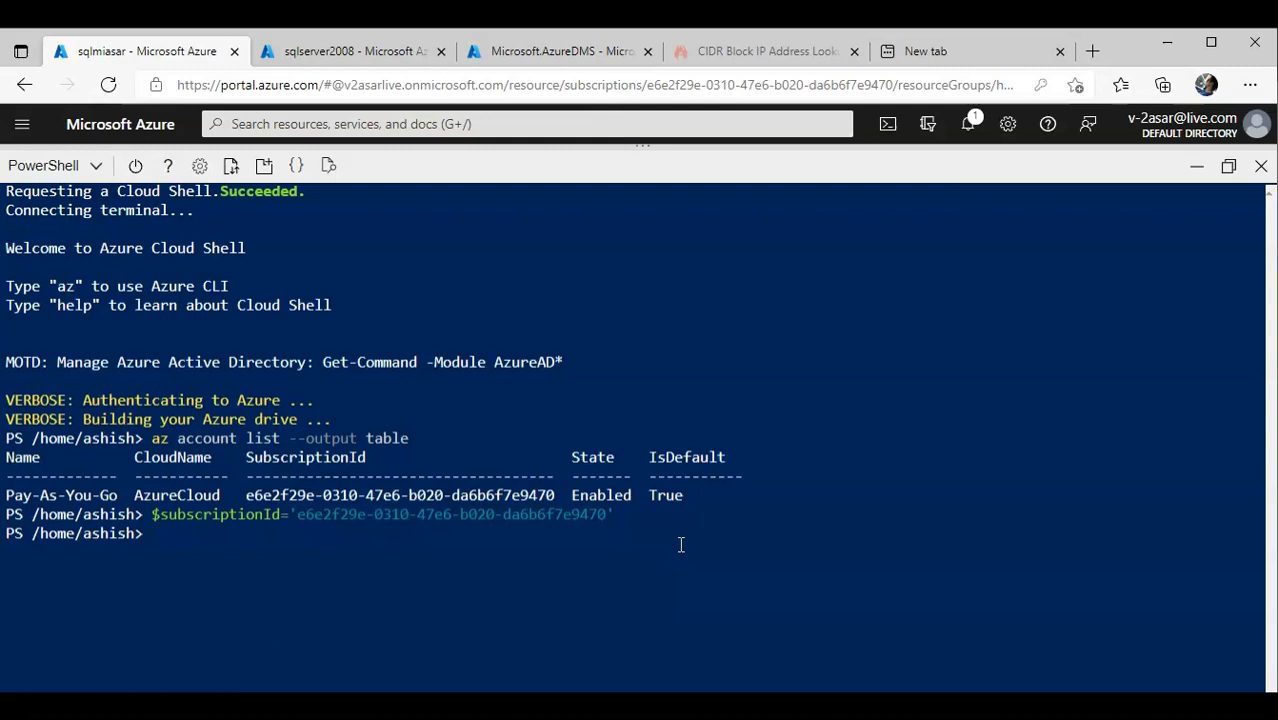
{"action": "type", "text": "az ad sp create"}
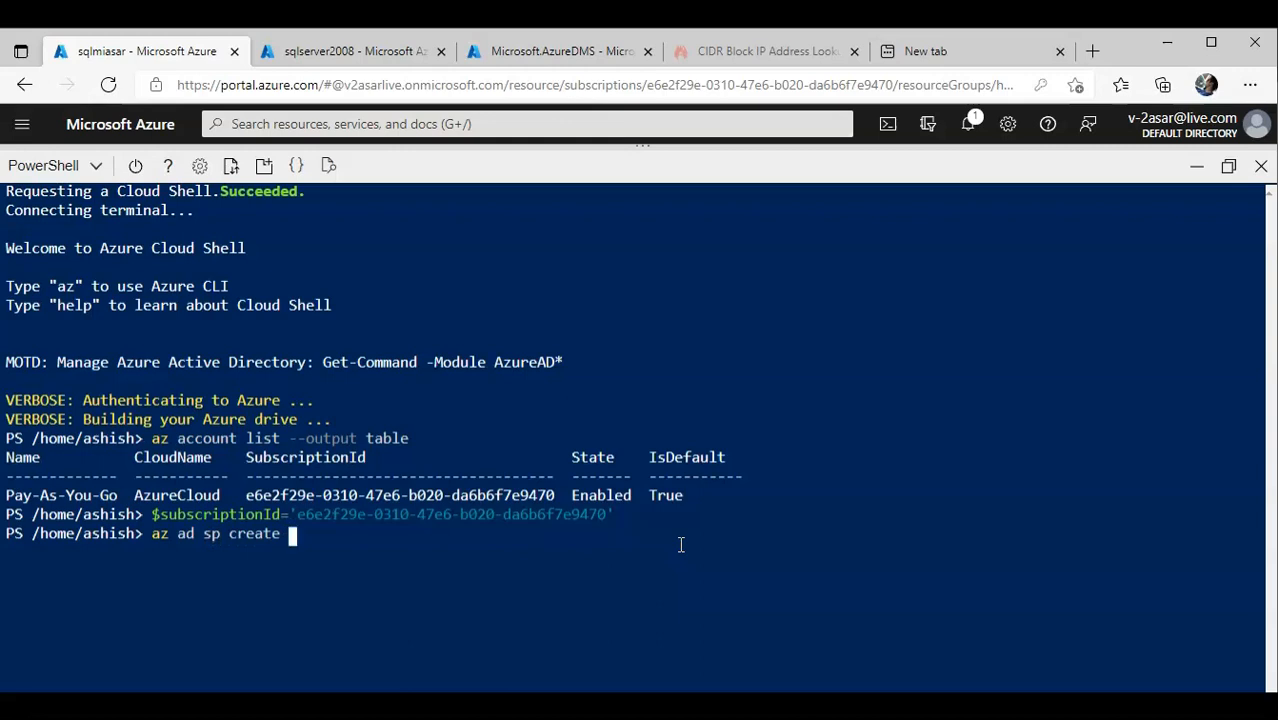
{"action": "key", "text": "BackSpace"}
{"action": "type", "text": "-for"}
{"action": "type", "text": "-"}
{"action": "key", "text": "BackSpace"}
{"action": "type", "text": "-rbac -"}
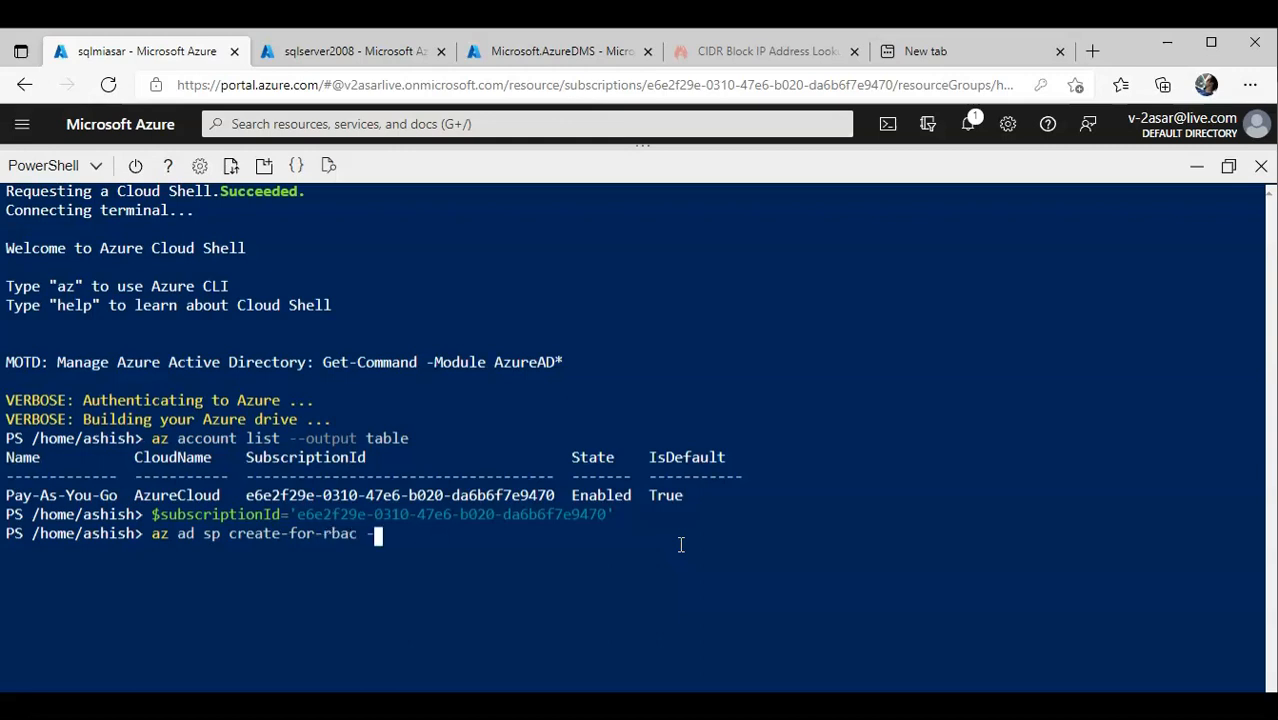
{"action": "type", "text": "n \"https://"}
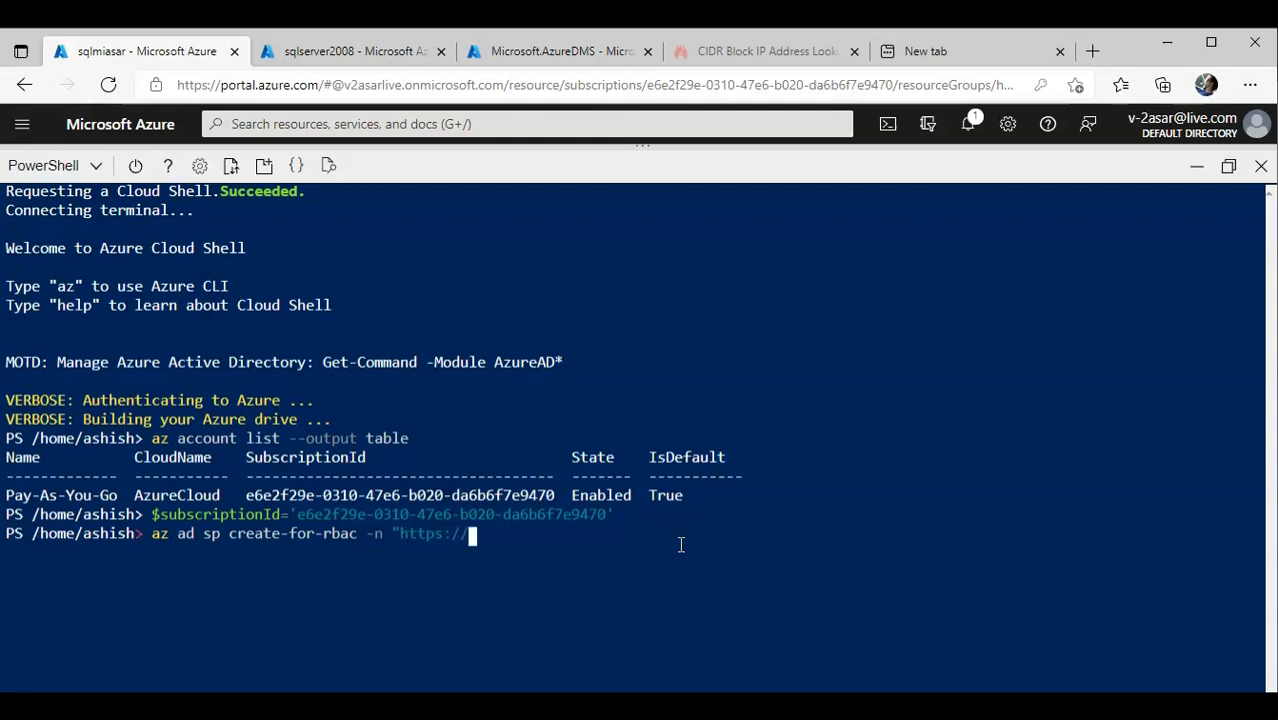
{"action": "type", "text": "wide-world-i"}
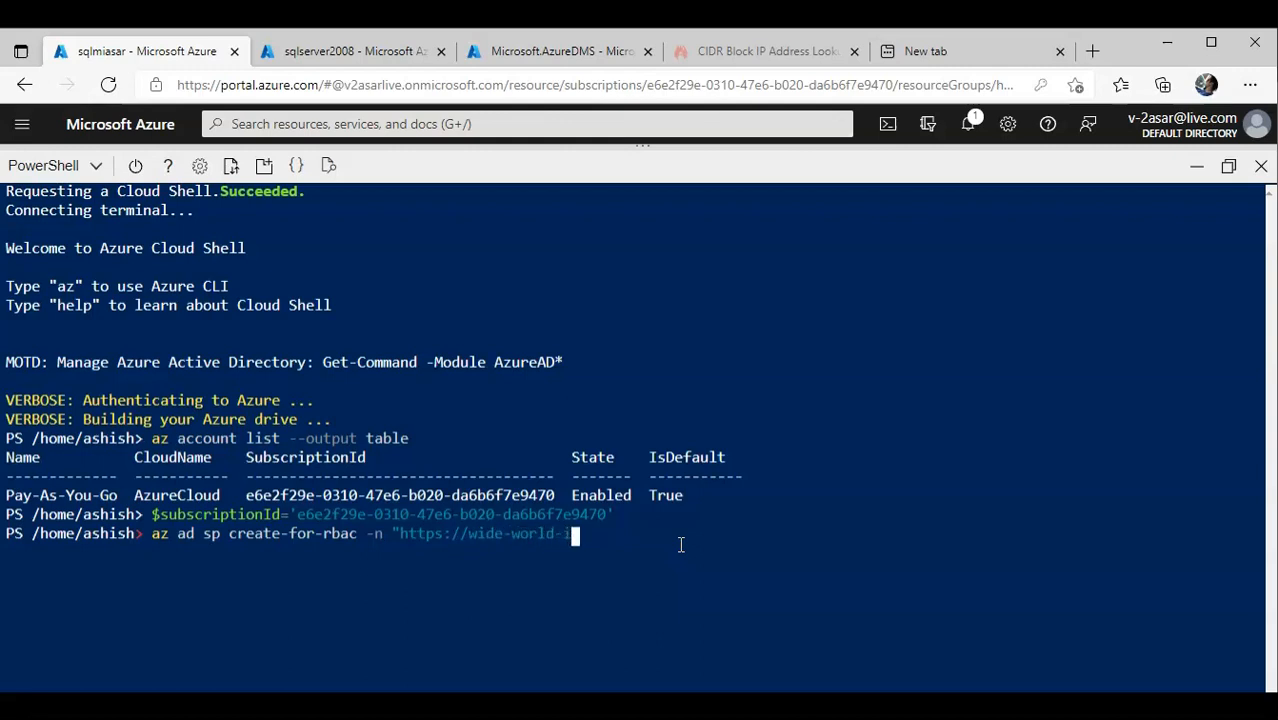
{"action": "type", "text": "mporters\" --cole contributor"}
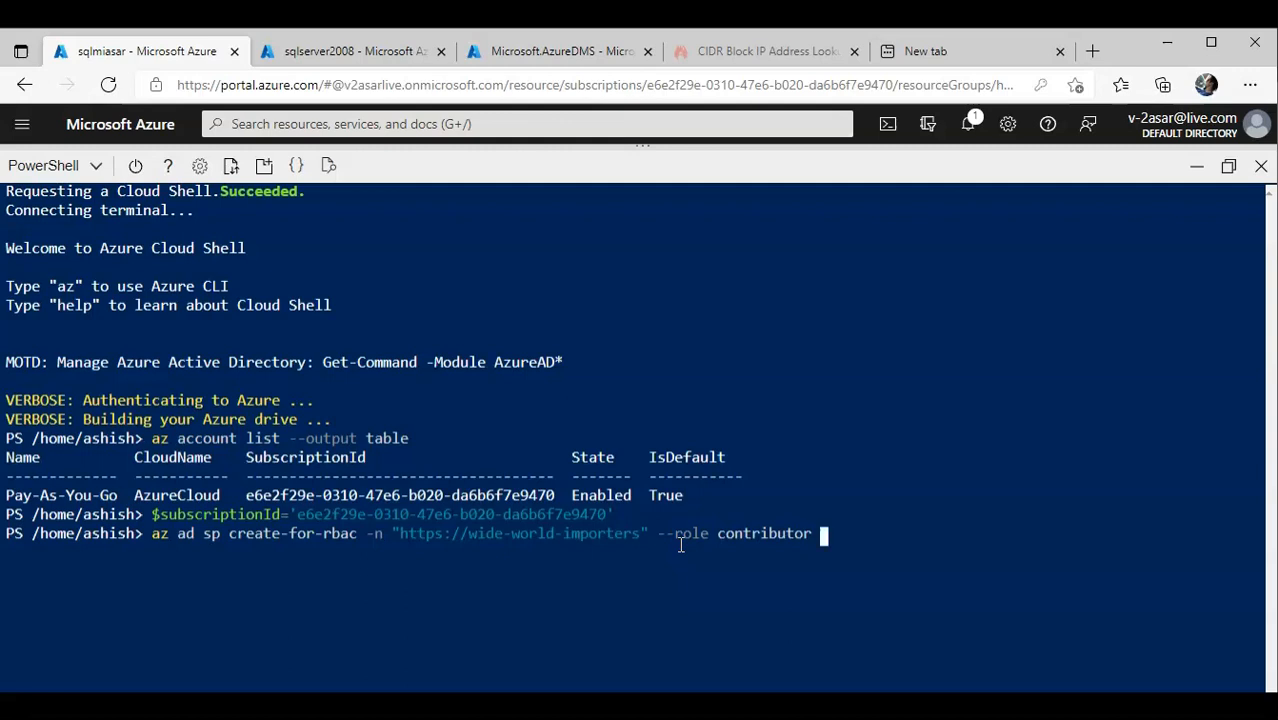
{"action": "type", "text": "--scopes subscr"}
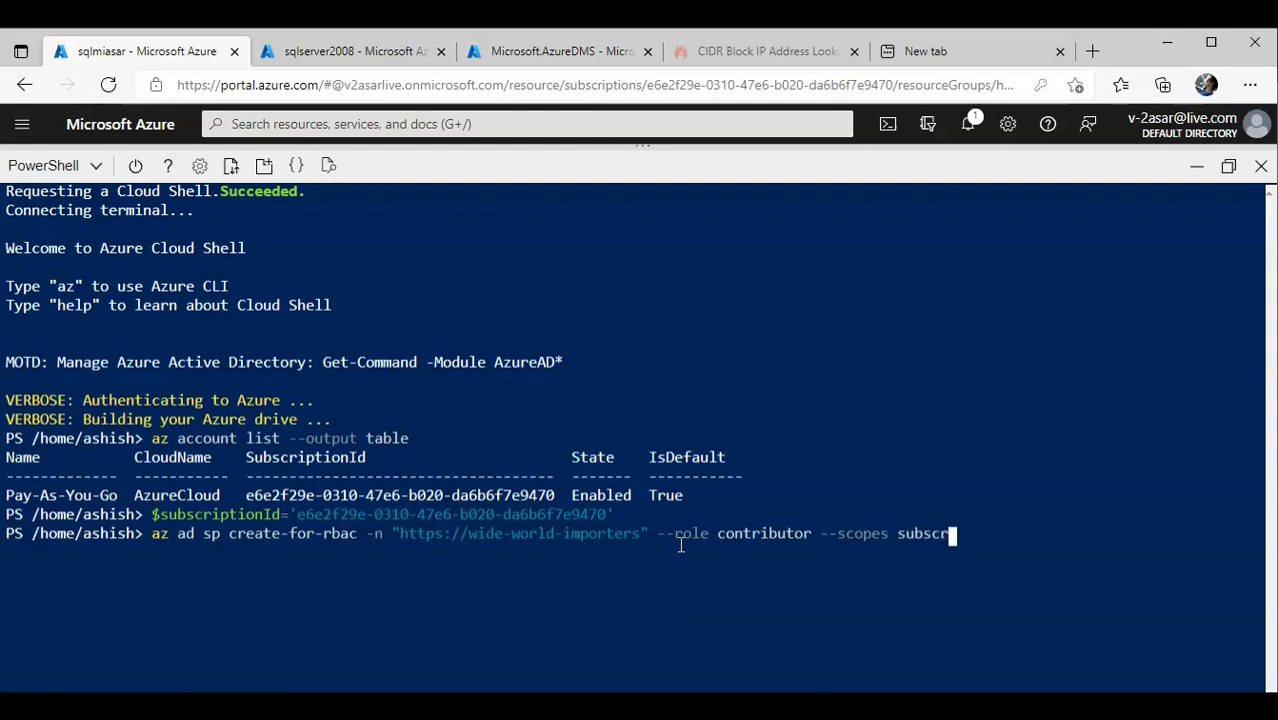
{"action": "type", "text": "iption"}
{"action": "type", "text": "/$subscrip"}
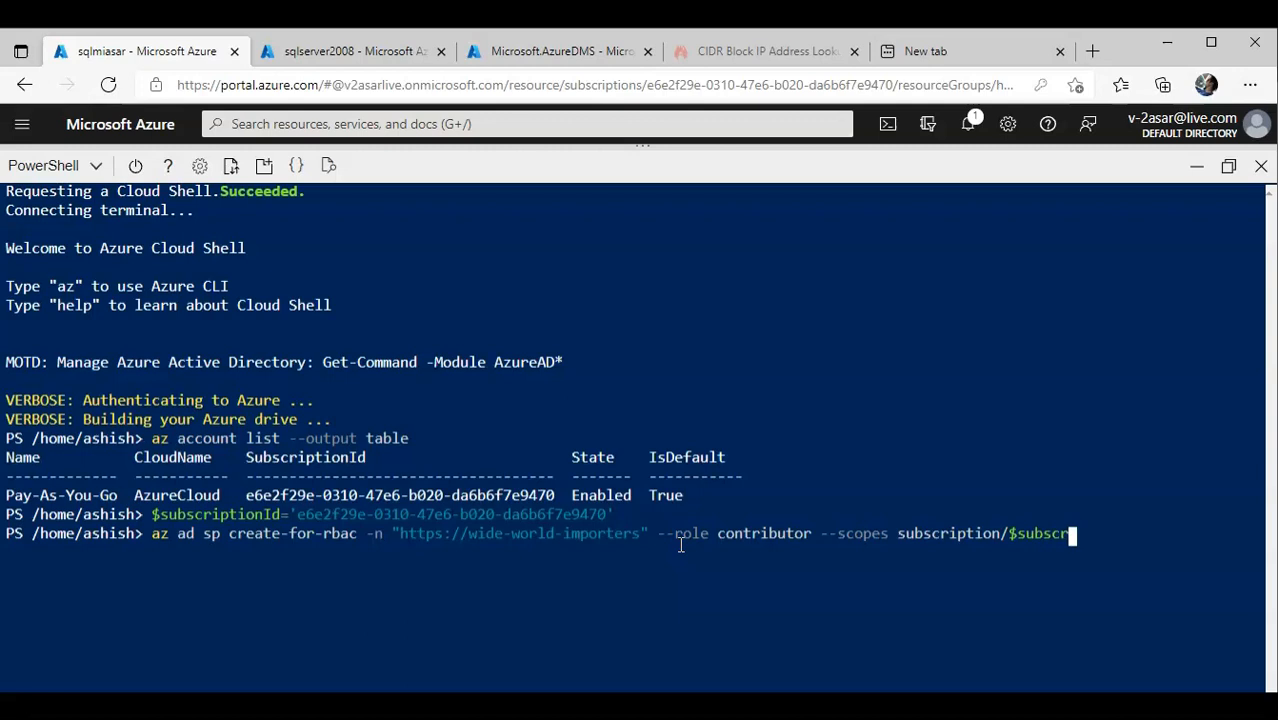
{"action": "type", "text": "tionId/"}
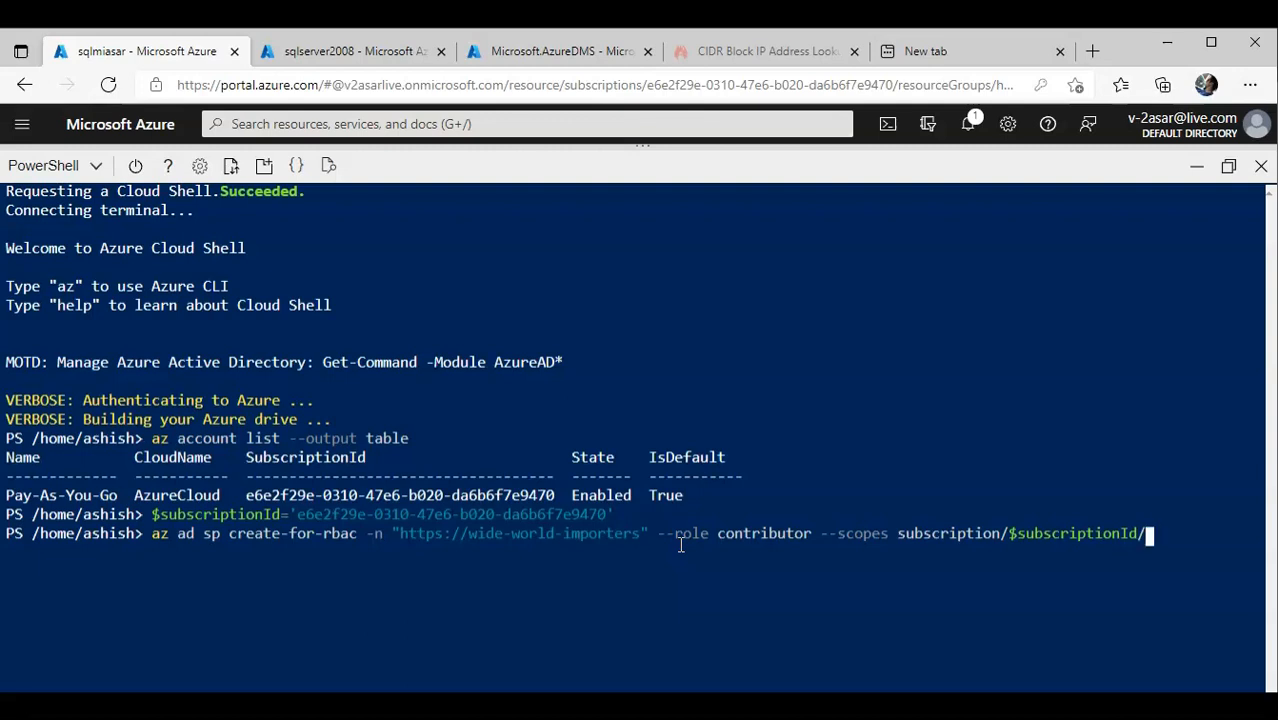
{"action": "type", "text": "resourceGroups"}
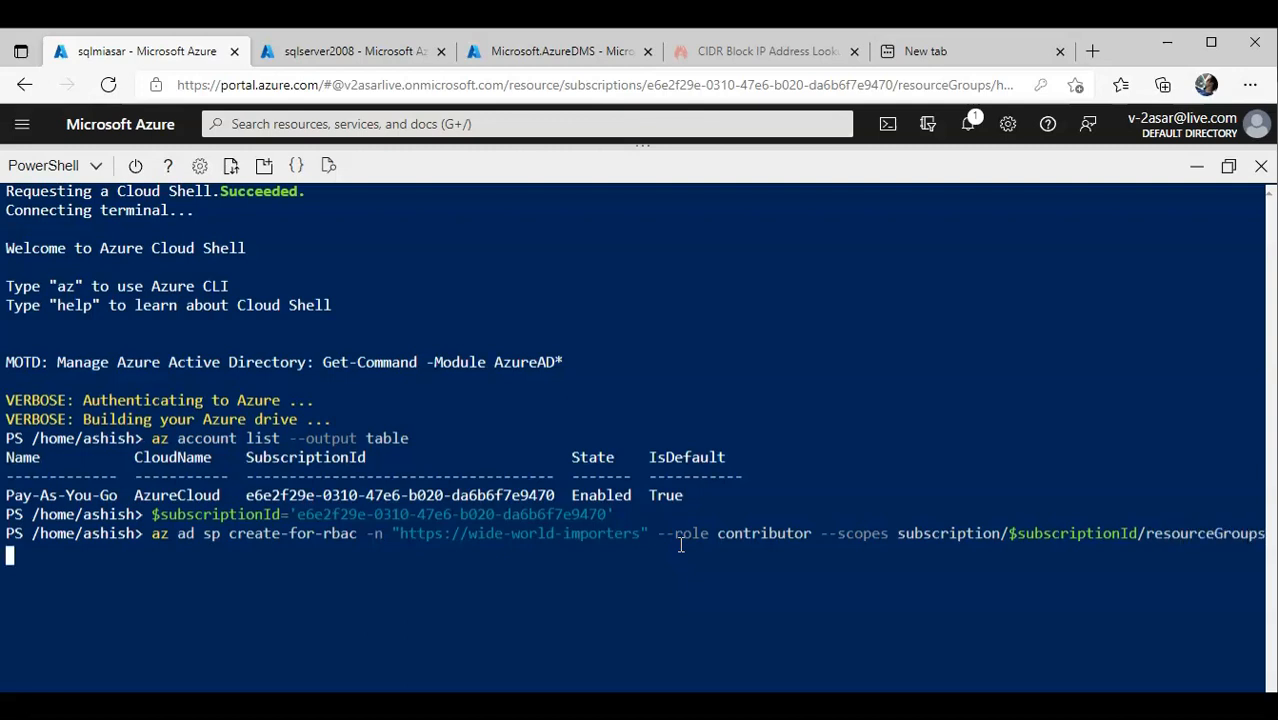
{"action": "type", "text": "/$resource"}
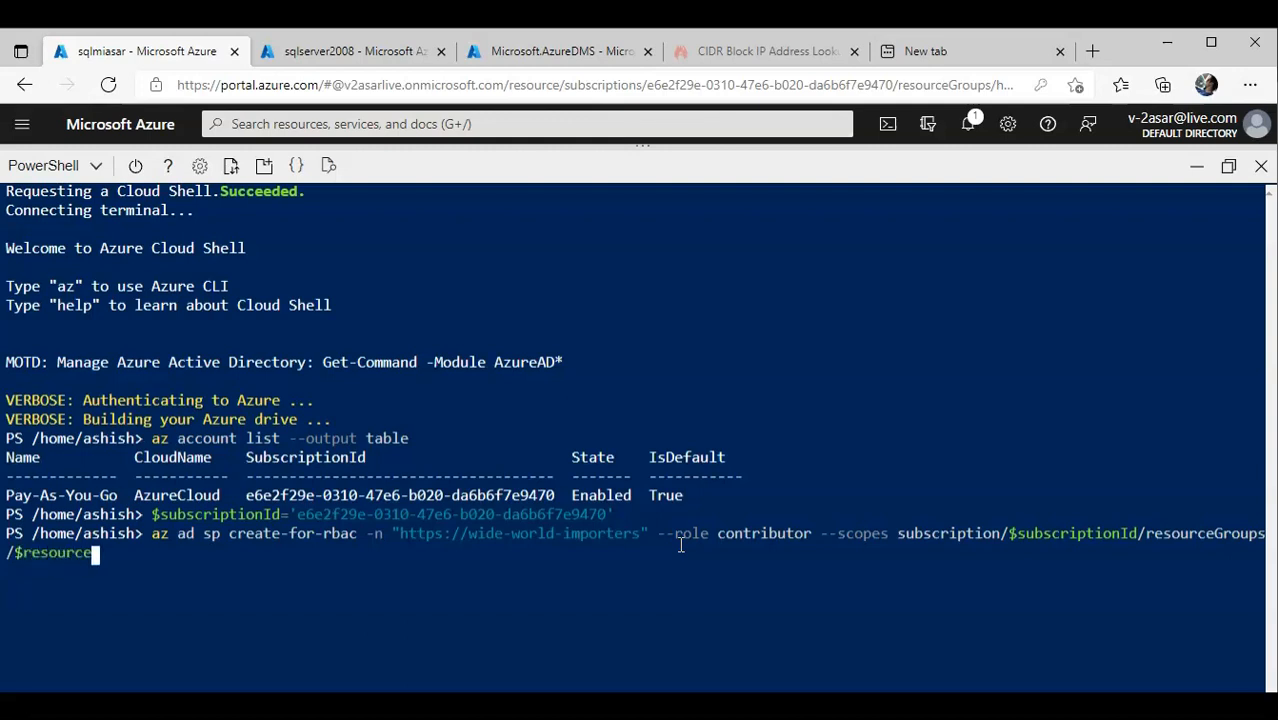
{"action": "type", "text": "Group"}
{"action": "key", "text": "Return"}
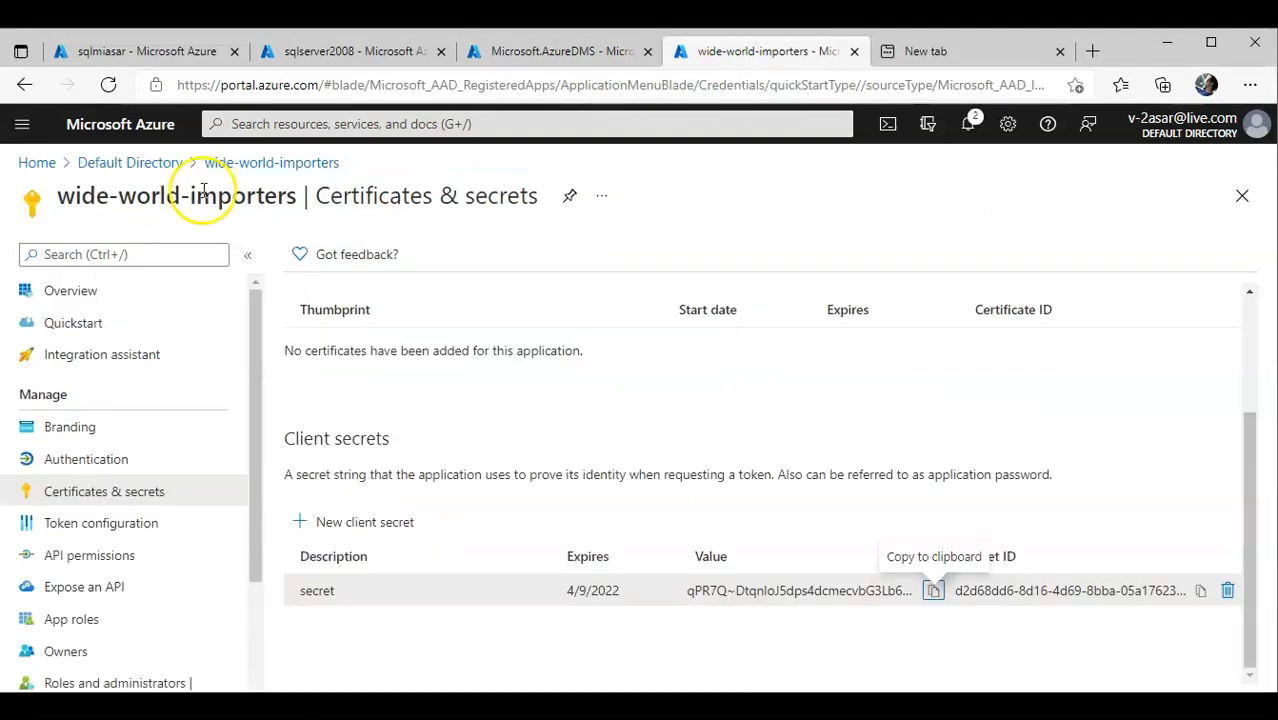
Leave the wide-world-importers app's secrets page and open the role assignments under access control for the hands-on-lab-SUFFIX resource group.
{"action": "left_click", "coordinate": [37, 162]}
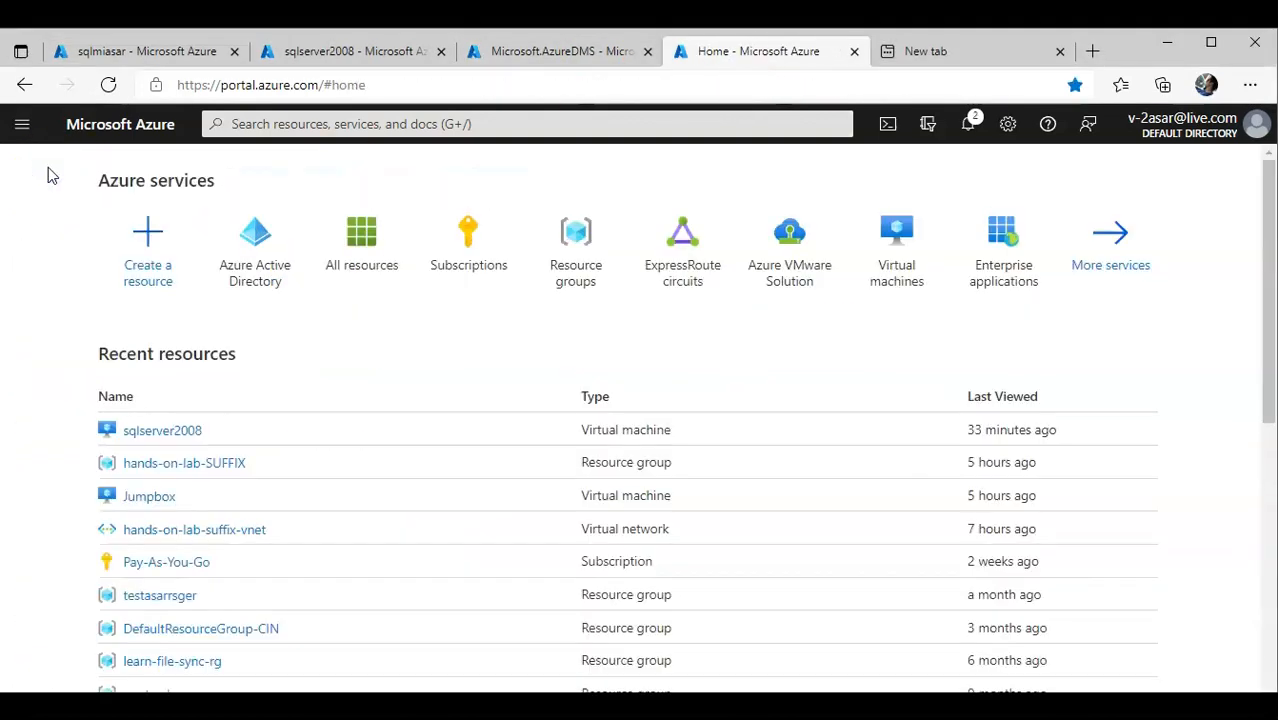
{"action": "left_click", "coordinate": [197, 463]}
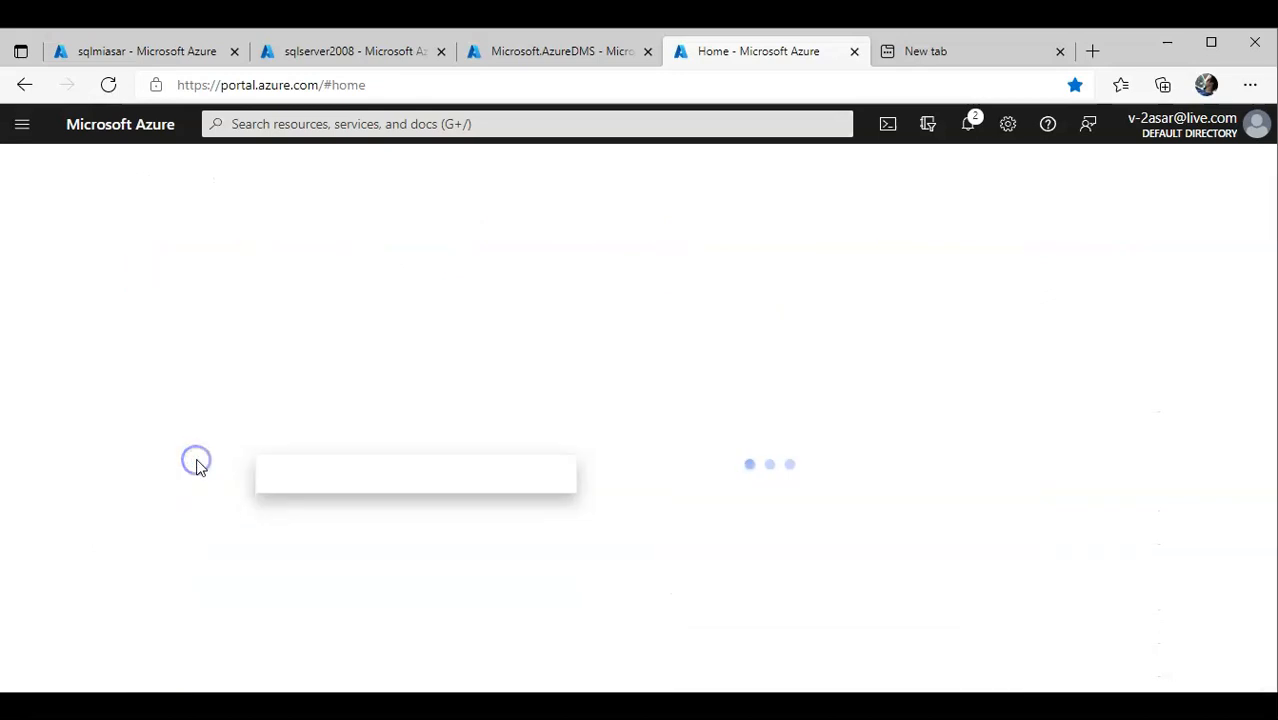
{"action": "left_click", "coordinate": [115, 360]}
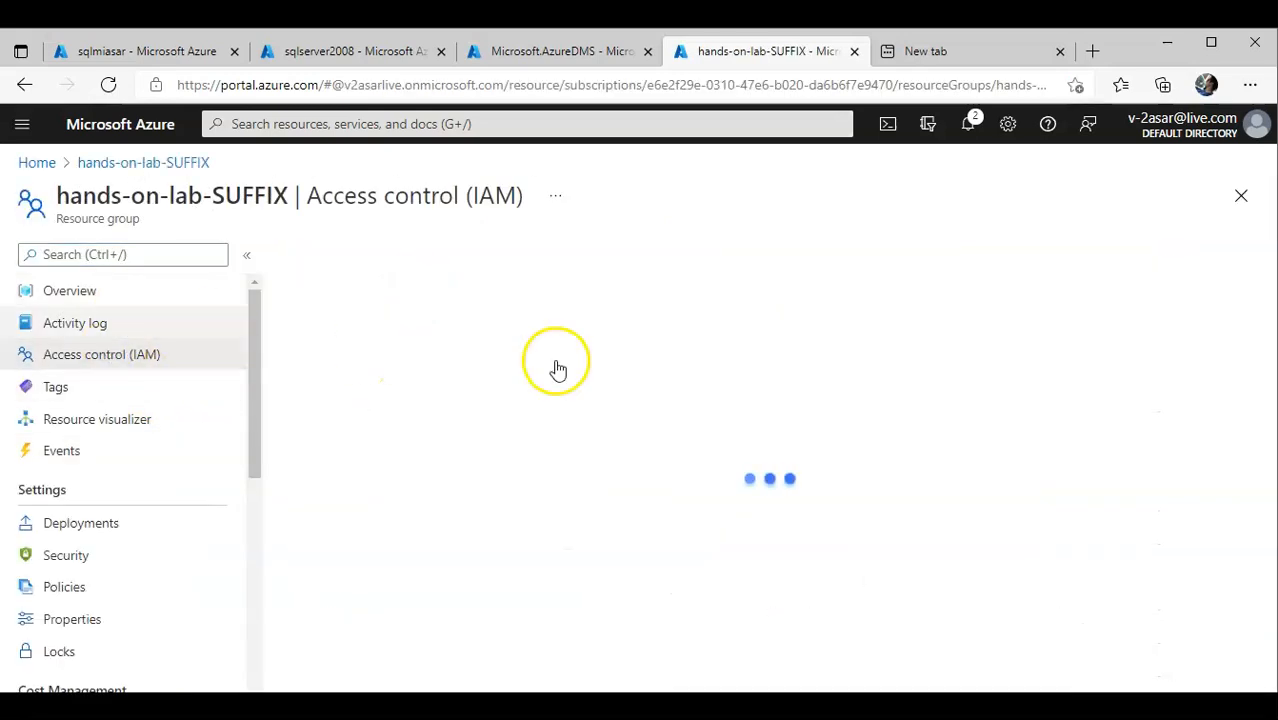
{"action": "left_click", "coordinate": [452, 312]}
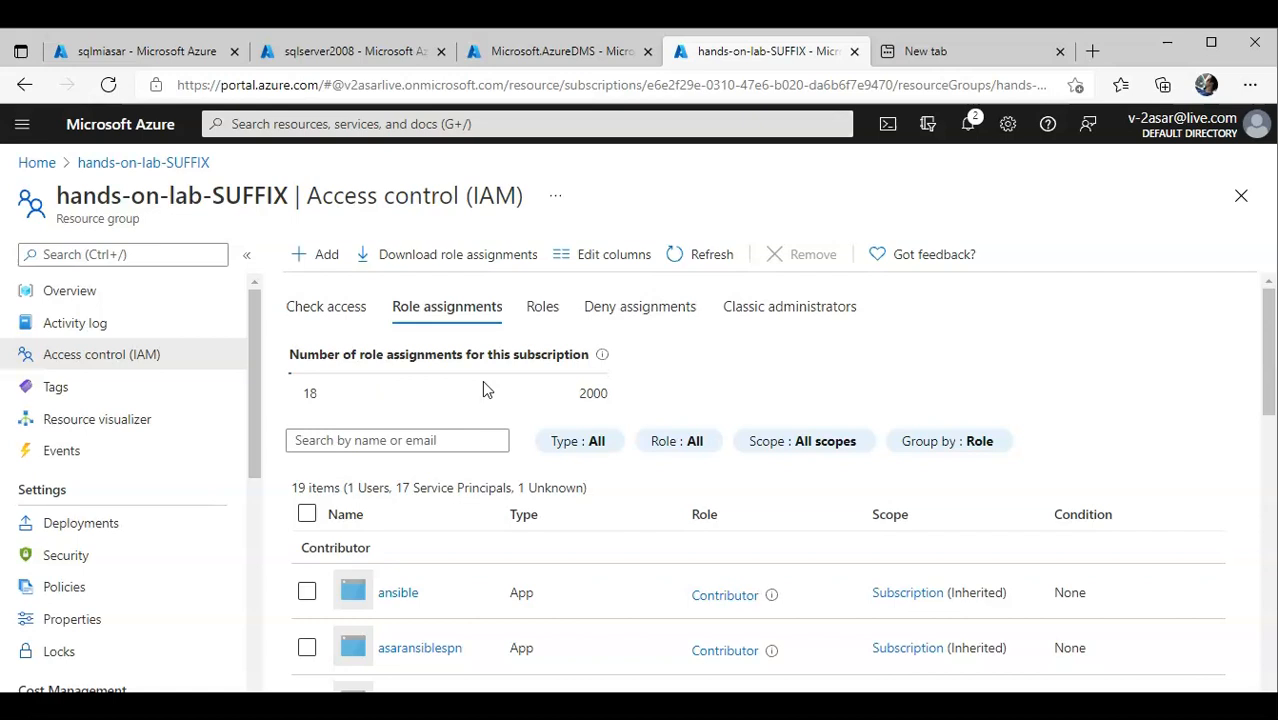
Add a role assignment giving the wide-world-importers service principal the Contributor role on the resource group, and save it.
{"action": "left_click", "coordinate": [316, 256]}
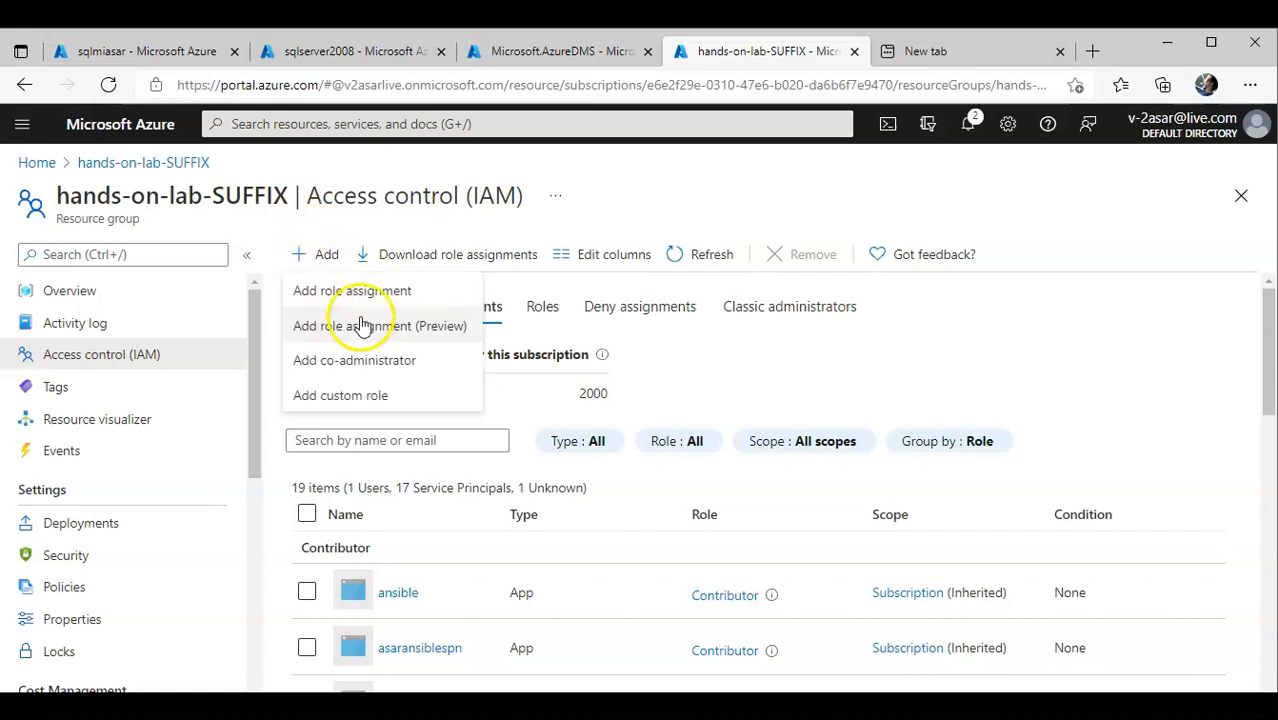
{"action": "left_click", "coordinate": [318, 291]}
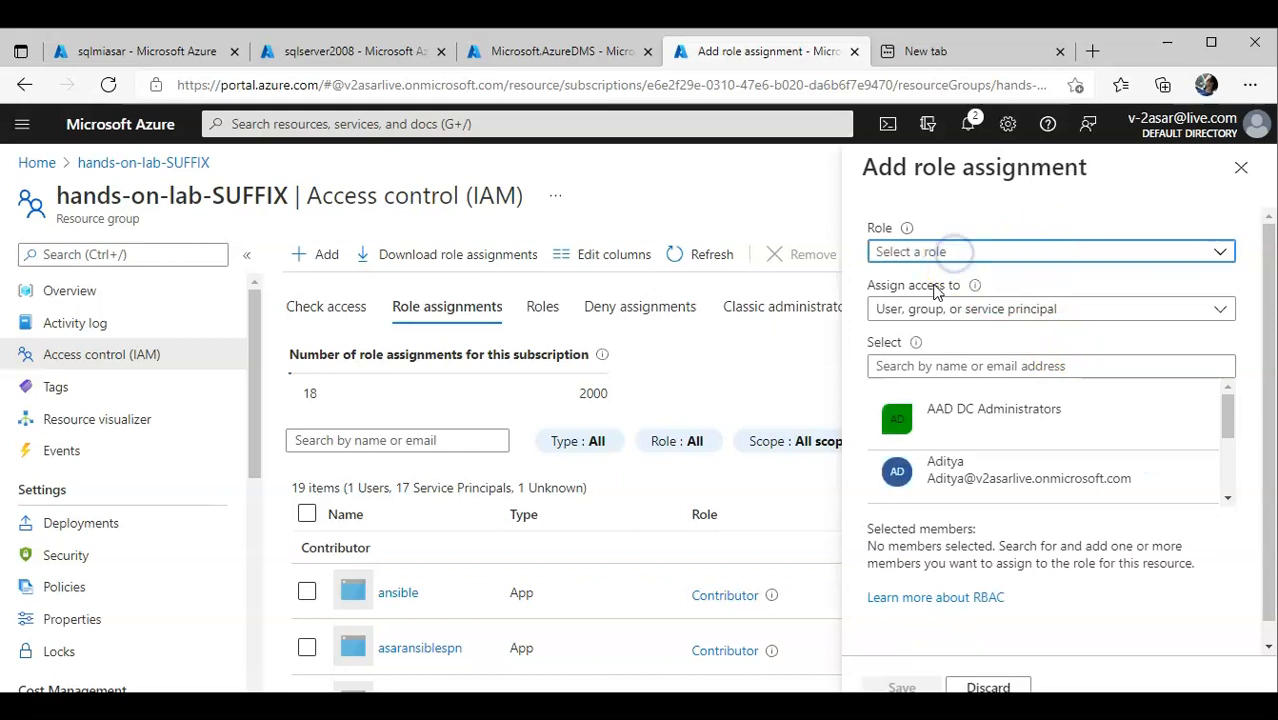
{"action": "left_click", "coordinate": [920, 252]}
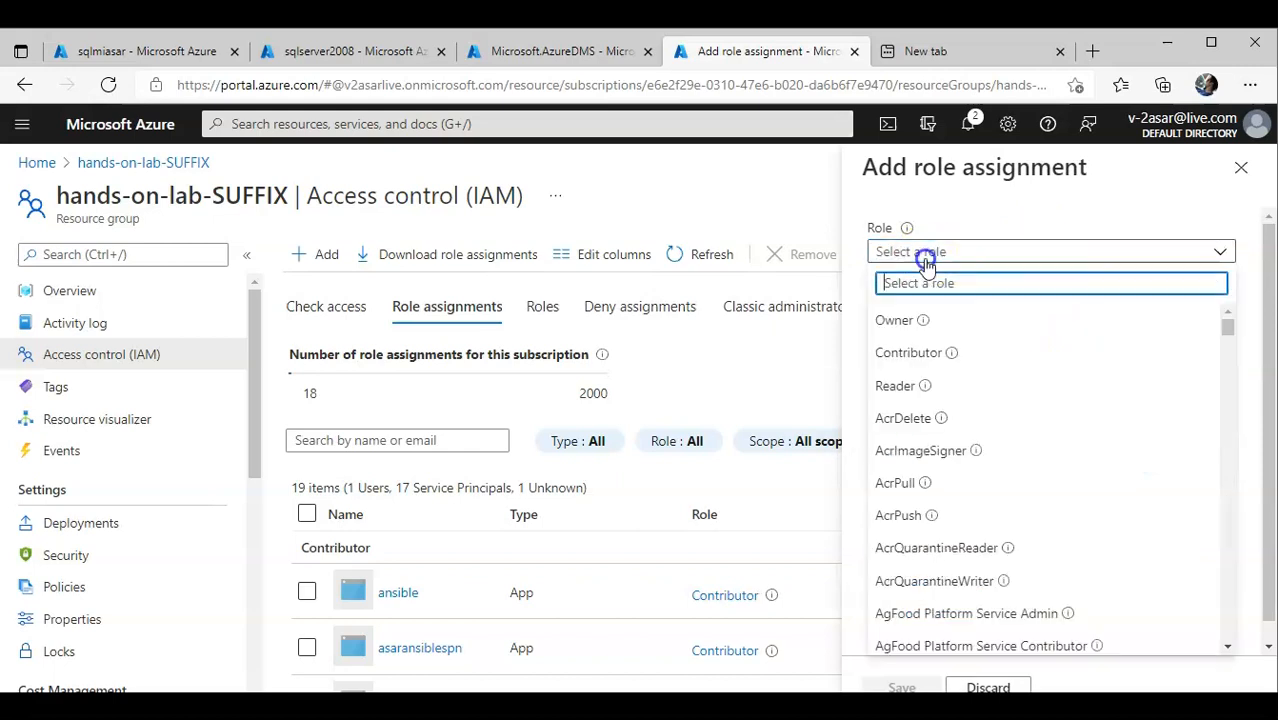
{"action": "left_click", "coordinate": [905, 352]}
{"action": "left_click", "coordinate": [910, 310]}
{"action": "left_click", "coordinate": [910, 313]}
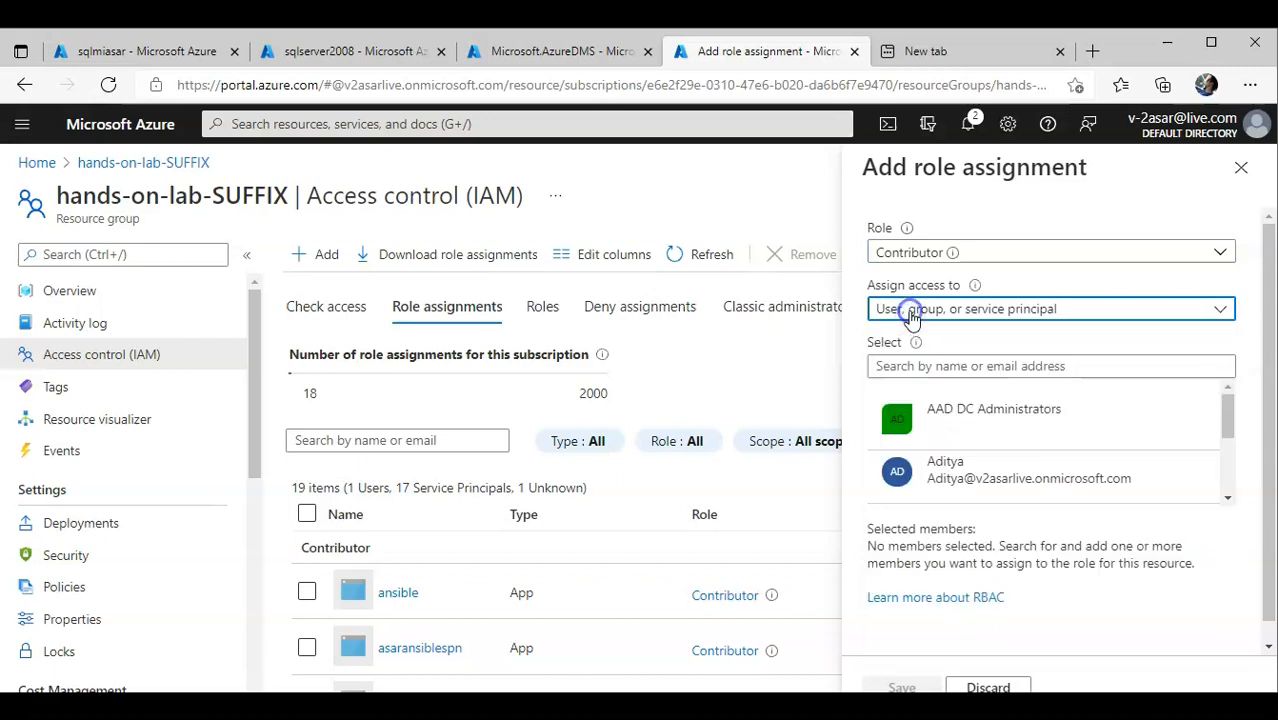
{"action": "left_click", "coordinate": [912, 365]}
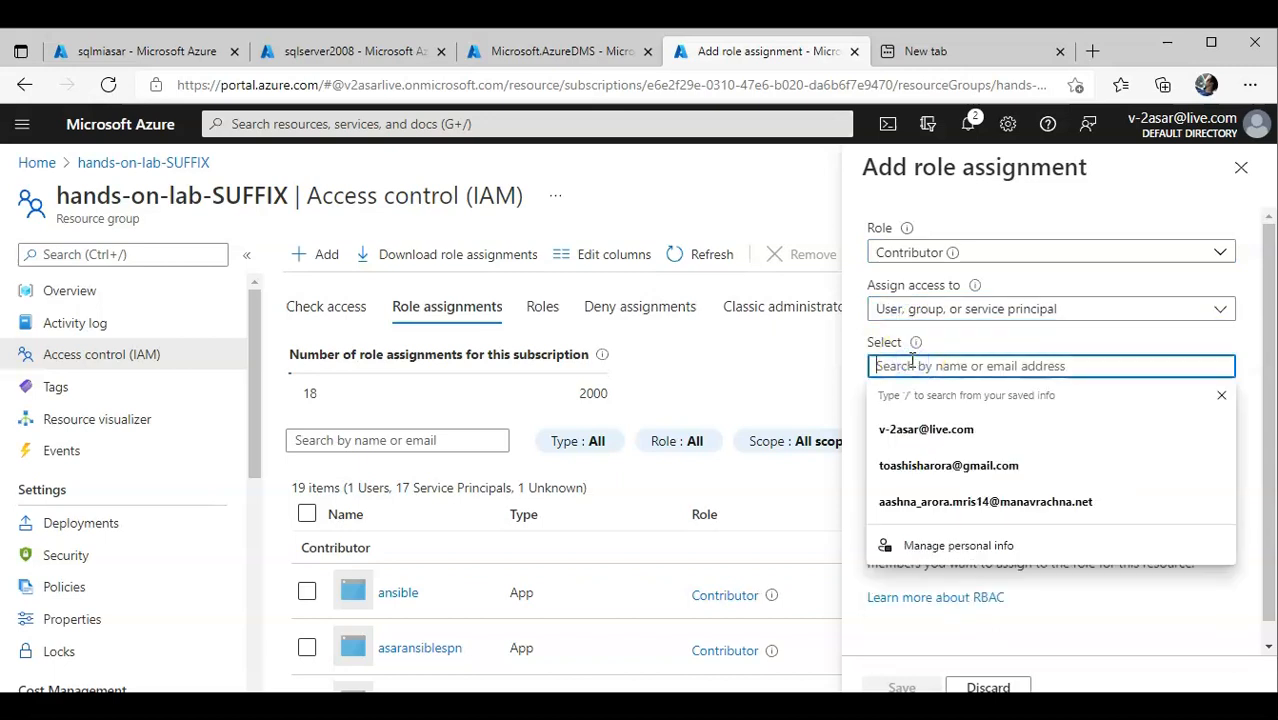
{"action": "type", "text": "wide"}
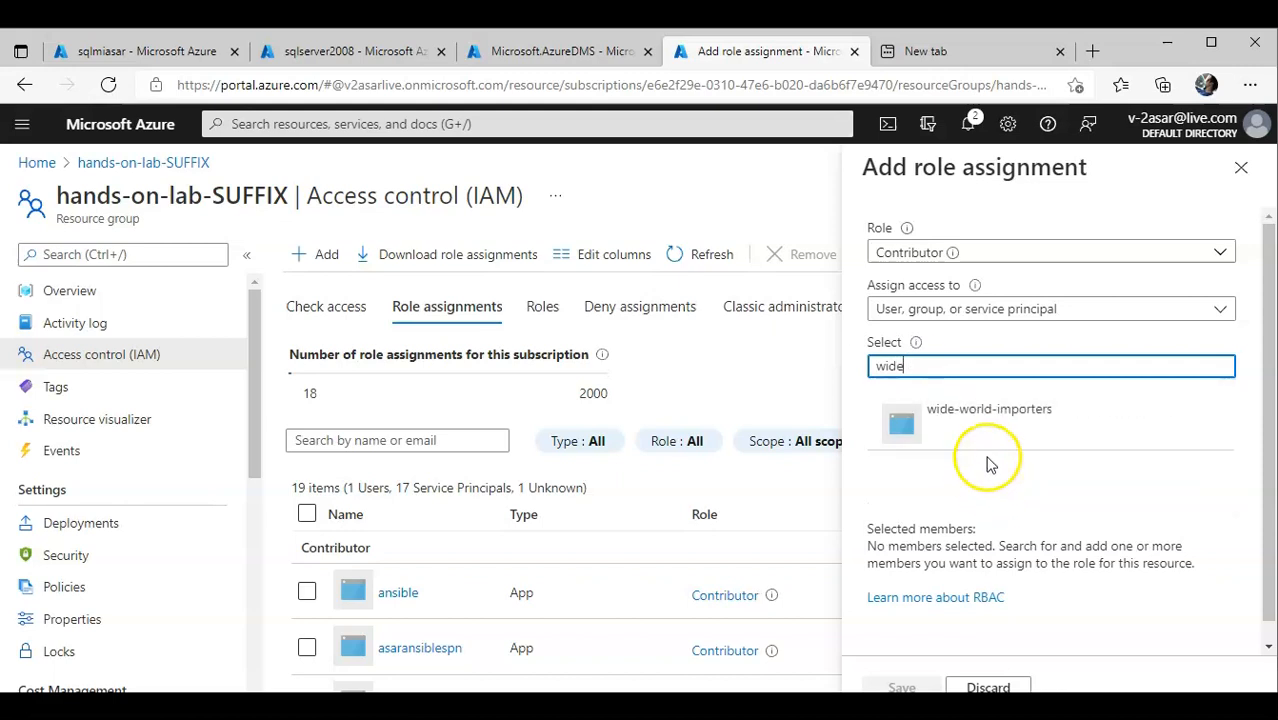
{"action": "left_click", "coordinate": [982, 430]}
{"action": "left_click", "coordinate": [901, 687]}
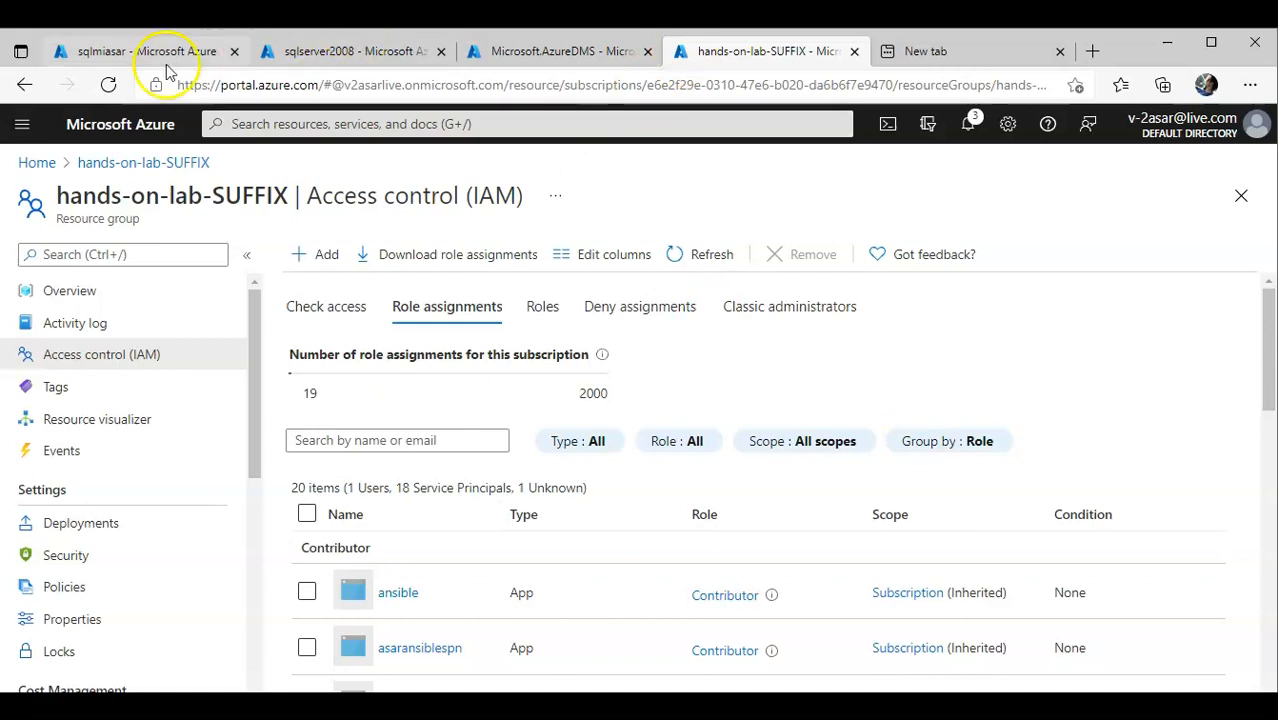
Open the WWI-DMS database migration service from its completed Microsoft.AzureDMS deployment.
{"action": "left_click", "coordinate": [568, 48]}
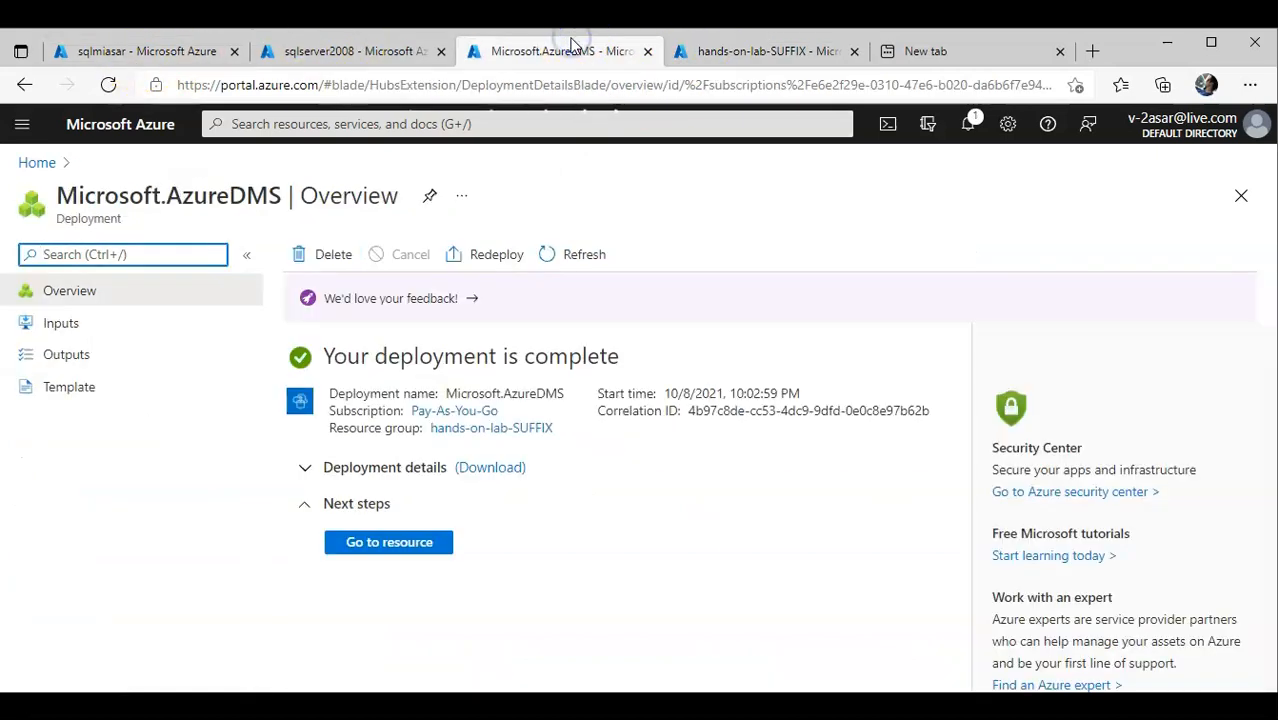
{"action": "left_click", "coordinate": [415, 542]}
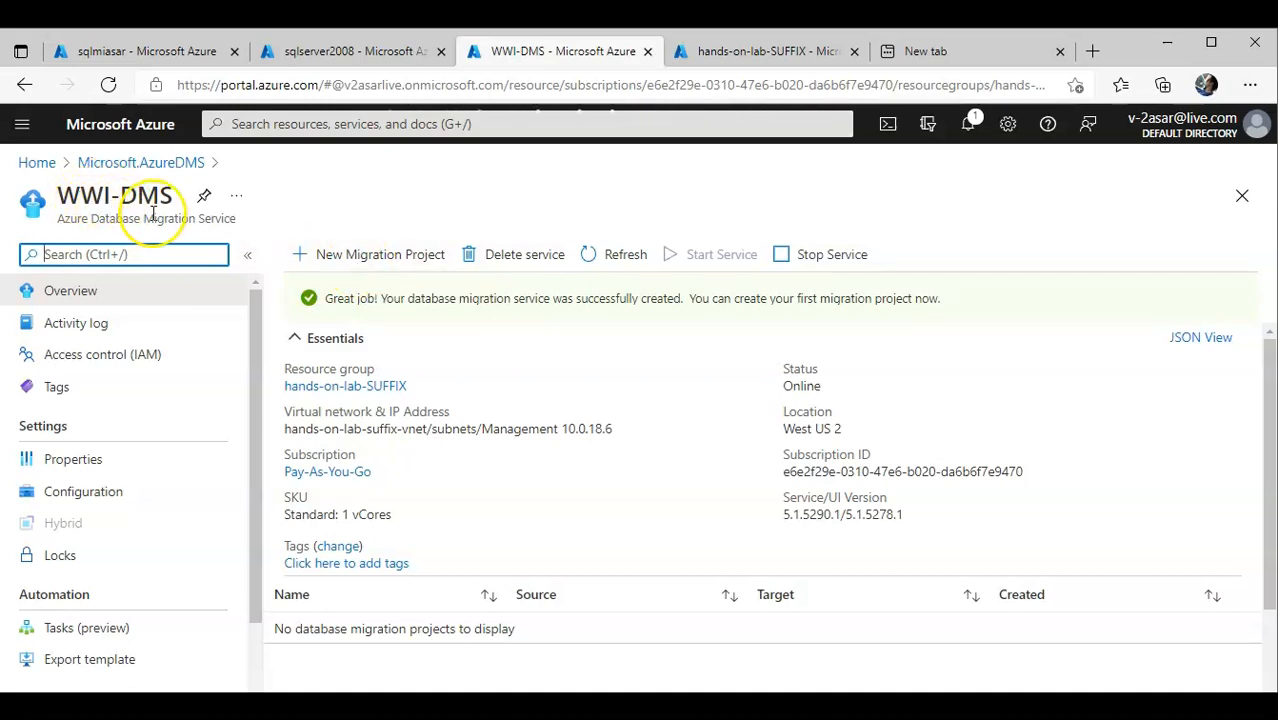
Start a new migration project in WWI-DMS named migration, with Azure SQL Database Managed Instance as the target server type.
{"action": "left_click", "coordinate": [366, 248]}
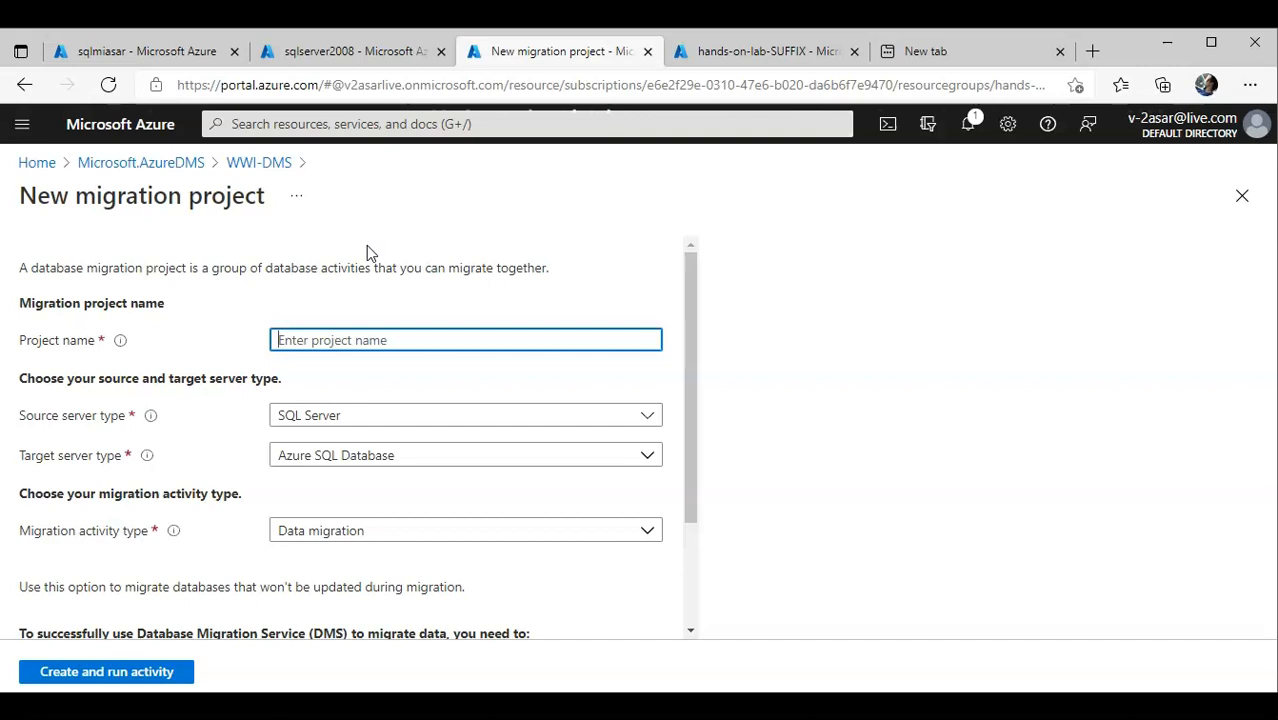
{"action": "type", "text": "migration"}
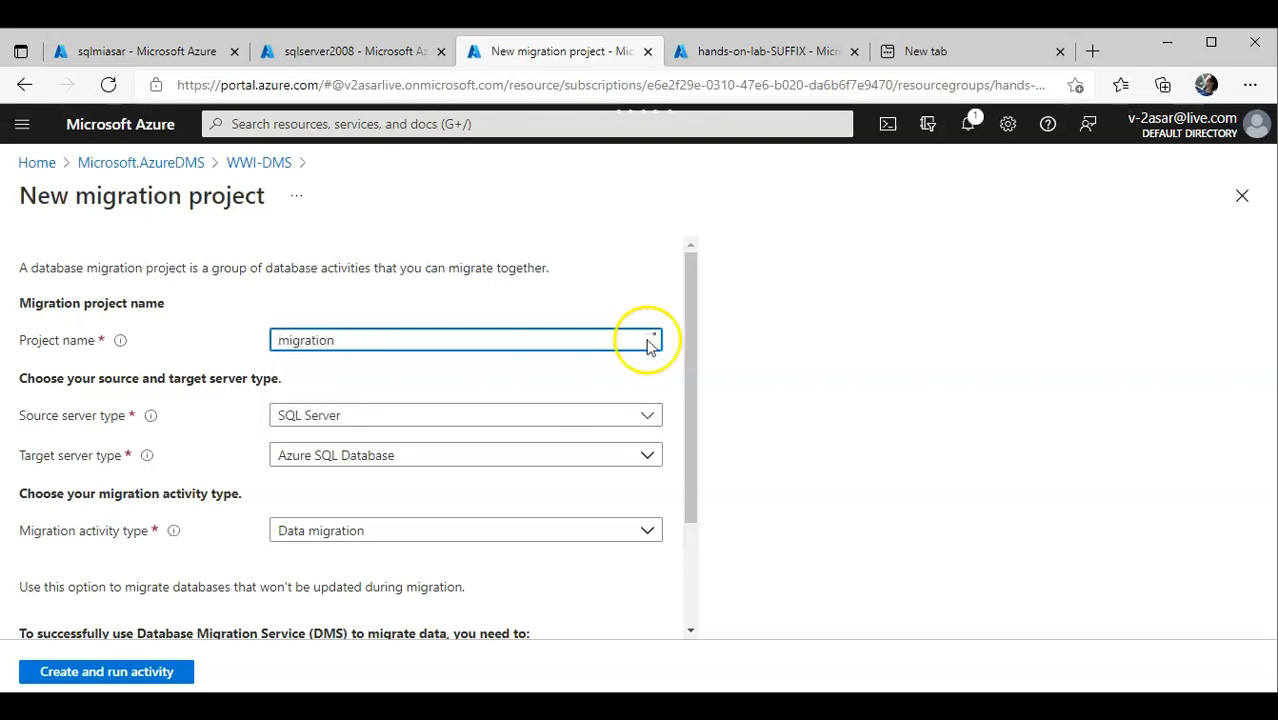
{"action": "left_click_drag", "start_coordinate": [693, 338], "coordinate": [694, 344]}
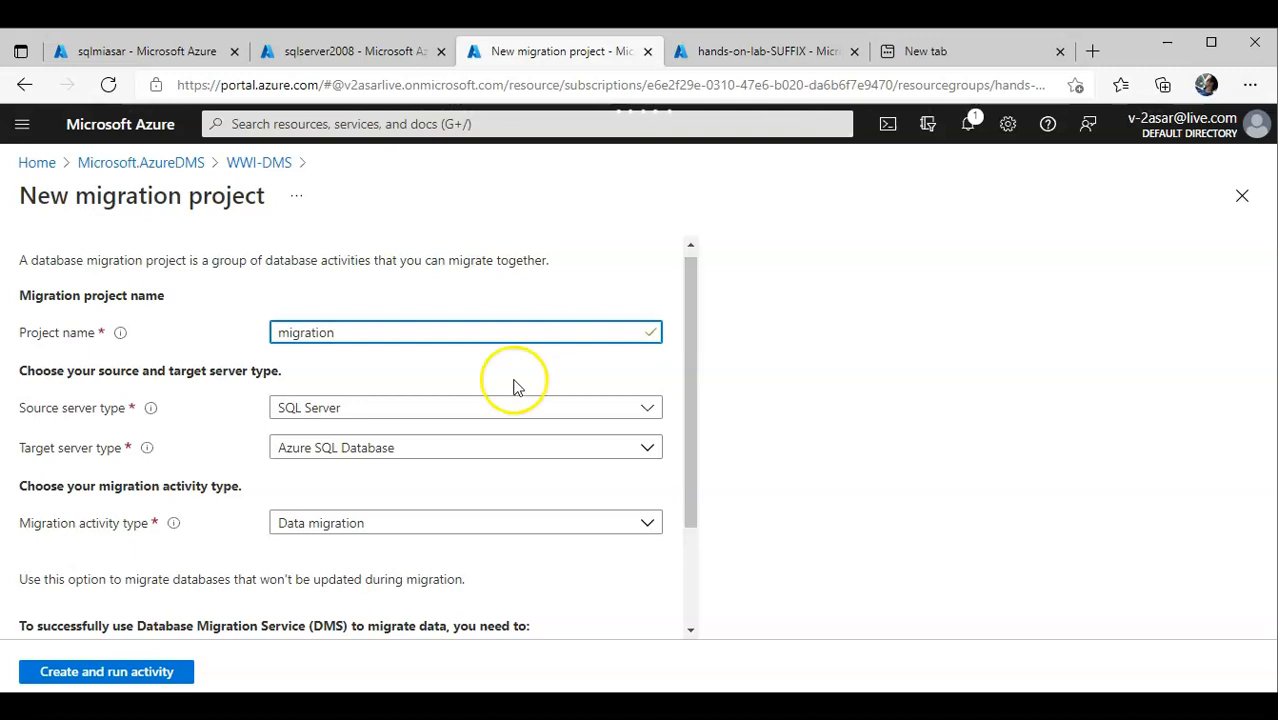
{"action": "left_click", "coordinate": [437, 447]}
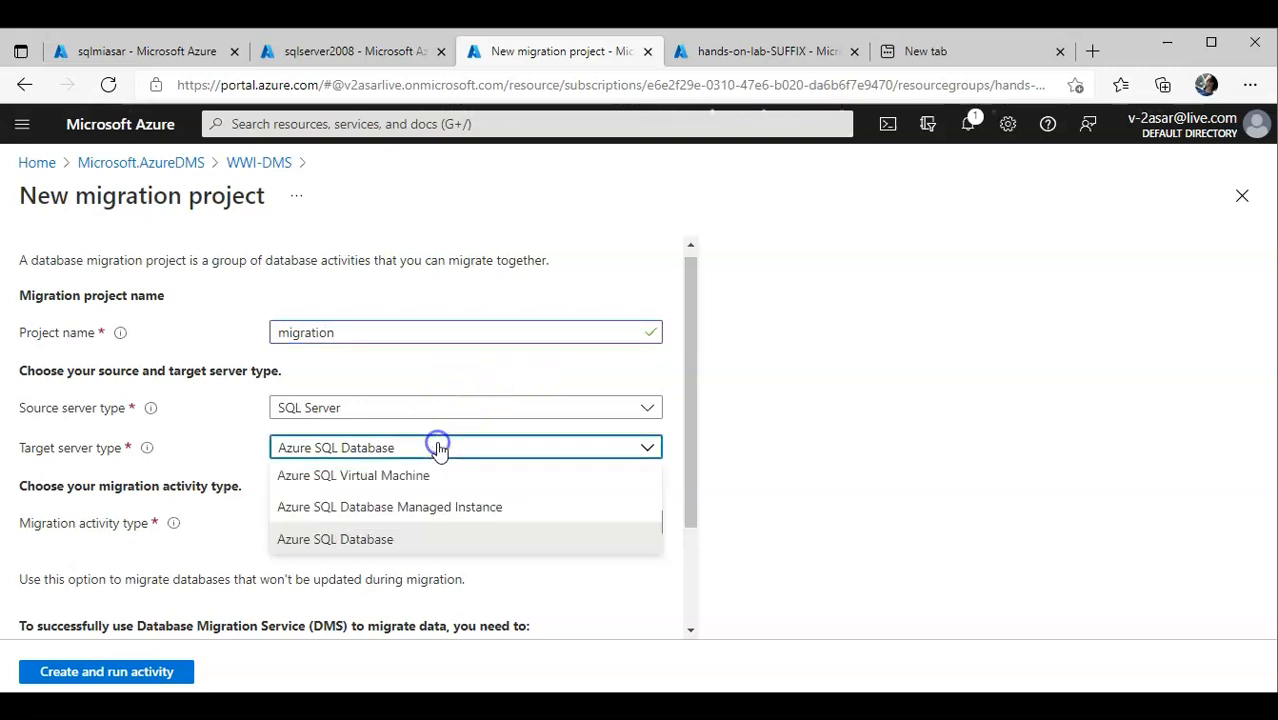
{"action": "left_click", "coordinate": [428, 508]}
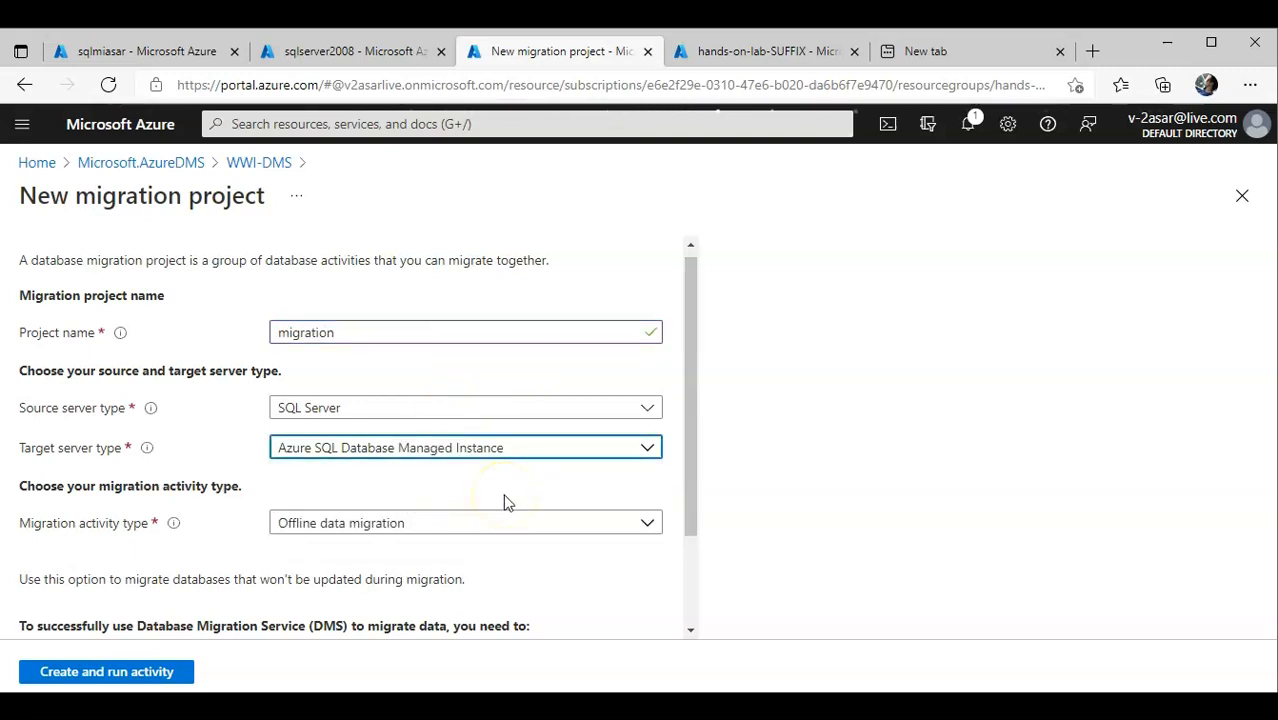
Try Online data migration as the project's migration activity type, comparing it with the SSIS package and Offline data migration options.
{"action": "left_click", "coordinate": [392, 526]}
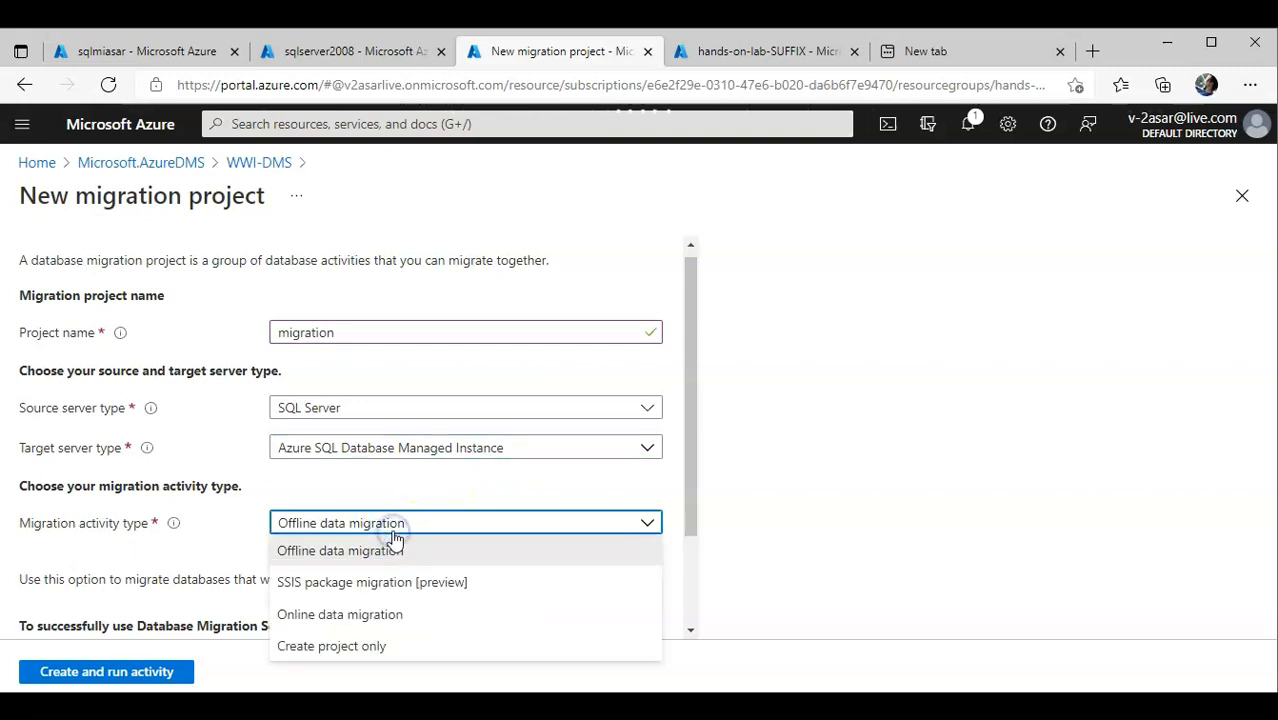
{"action": "left_click", "coordinate": [339, 616]}
{"action": "scroll", "coordinate": [536, 515], "scroll_direction": "down", "scroll_amount": 1}
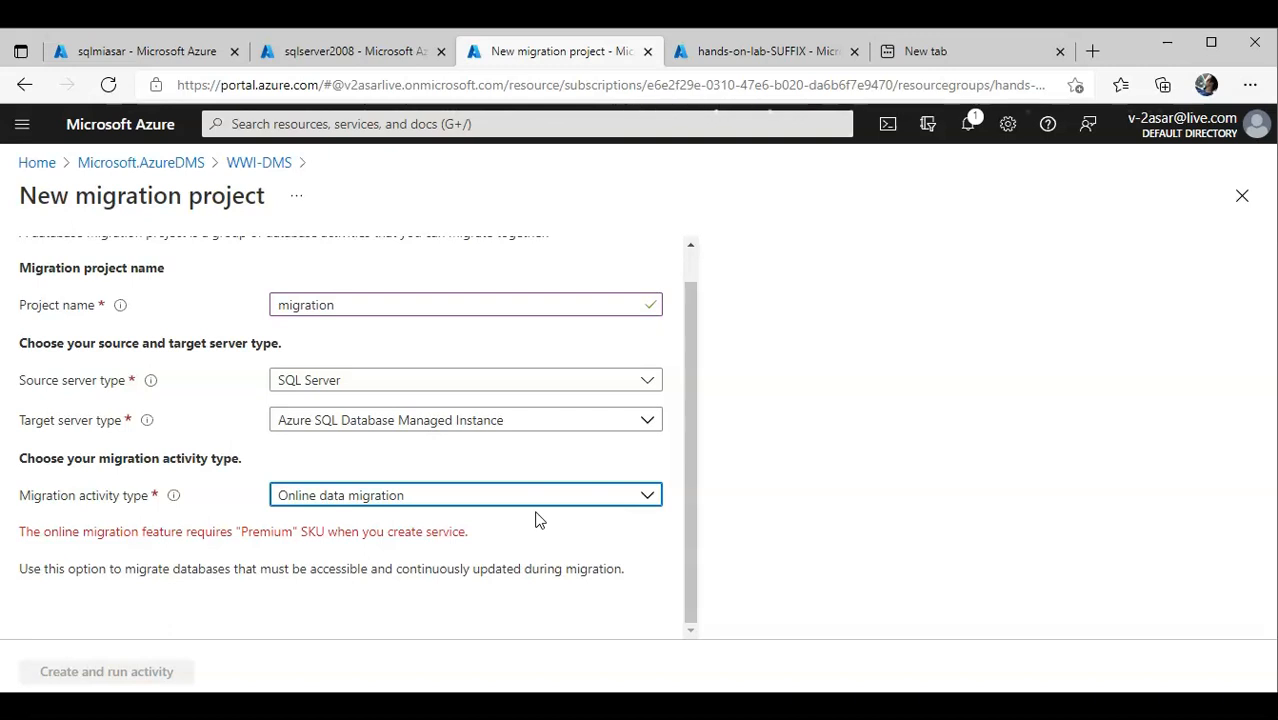
{"action": "left_click", "coordinate": [471, 497]}
{"action": "left_click", "coordinate": [396, 545]}
{"action": "left_click", "coordinate": [413, 495]}
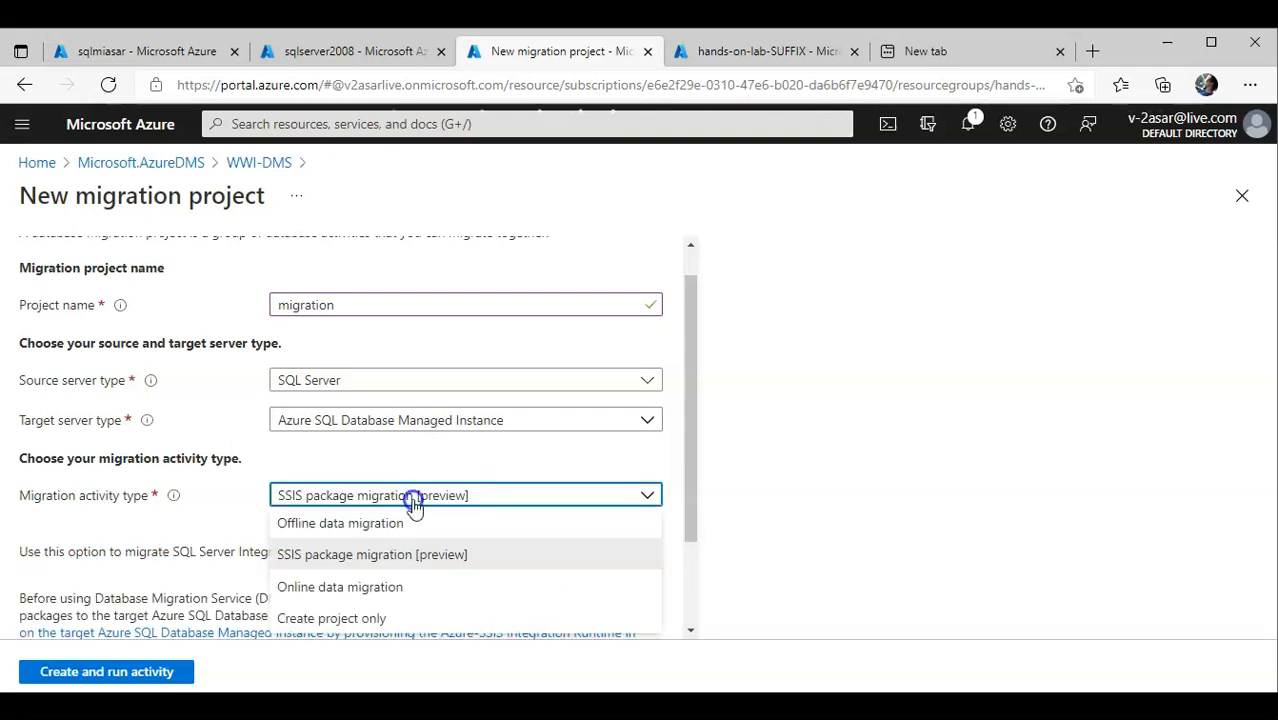
{"action": "left_click", "coordinate": [399, 524]}
{"action": "scroll", "coordinate": [479, 531], "scroll_direction": "down", "scroll_amount": 2}
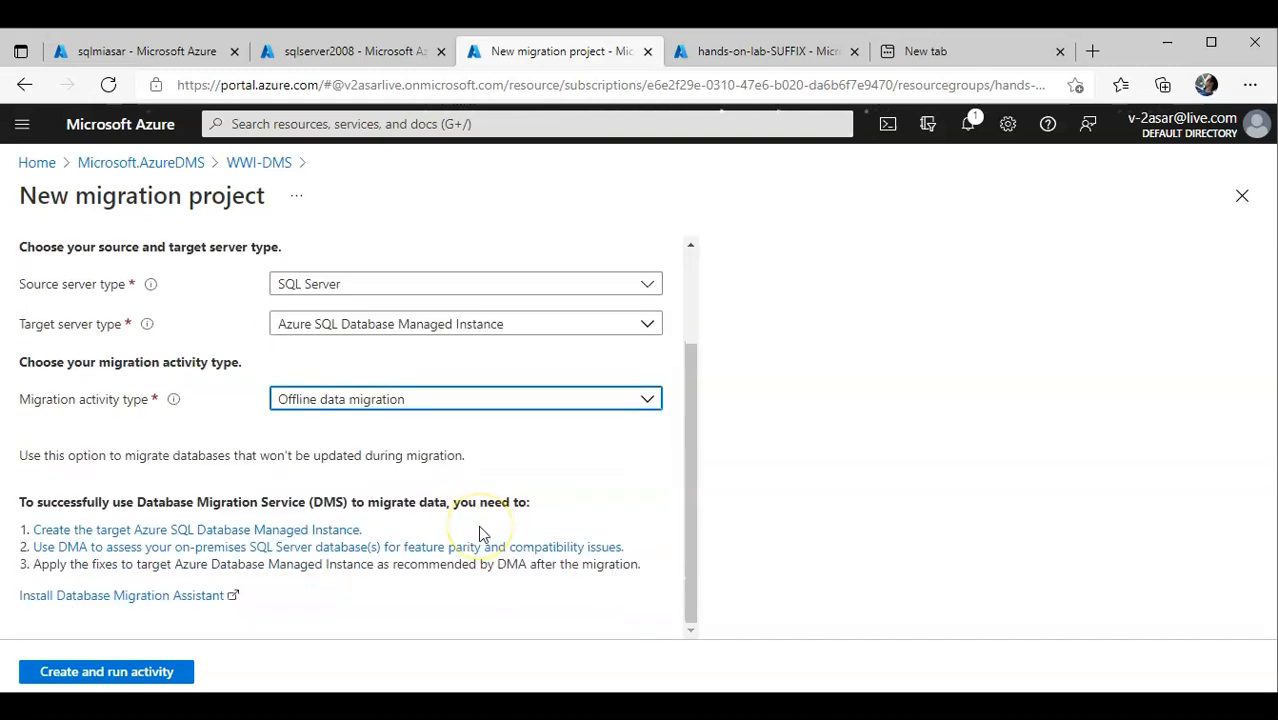
{"action": "left_click", "coordinate": [600, 462]}
{"action": "left_click", "coordinate": [440, 396]}
{"action": "left_click", "coordinate": [358, 494]}
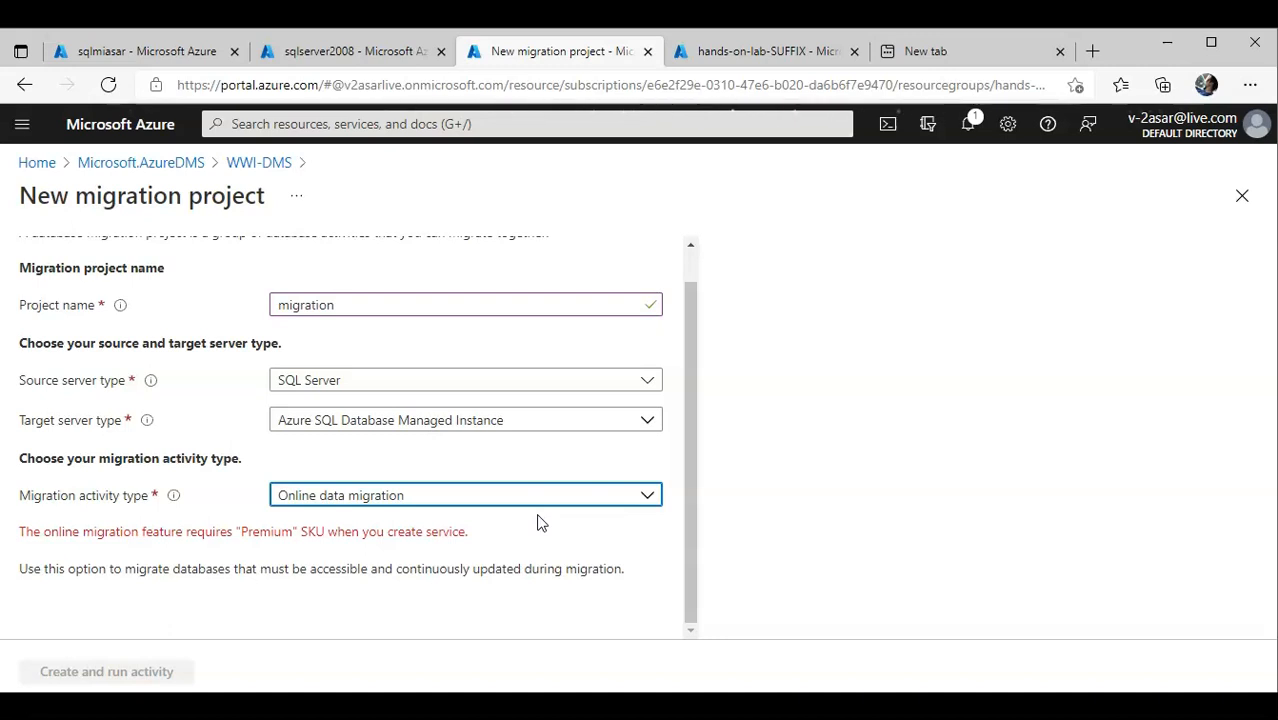
Set the migration activity type to Offline data migration, and create and run the activity.
{"action": "left_click", "coordinate": [459, 500]}
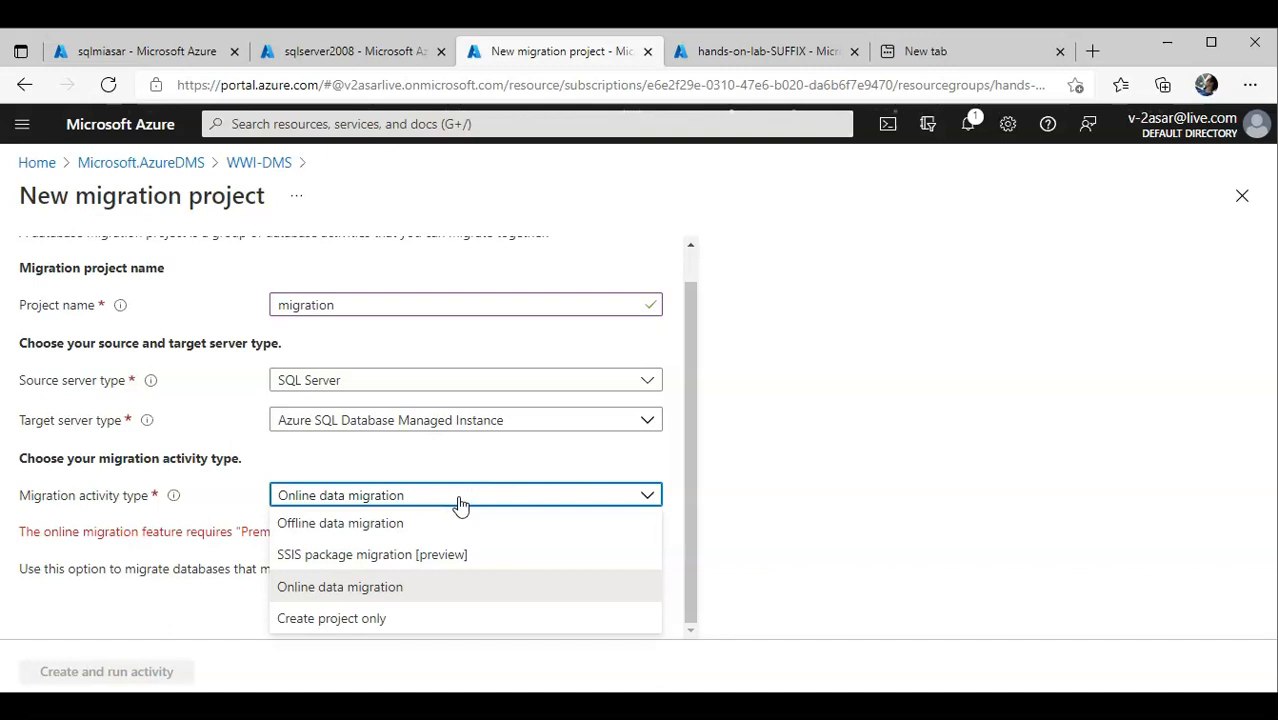
{"action": "left_click", "coordinate": [400, 523]}
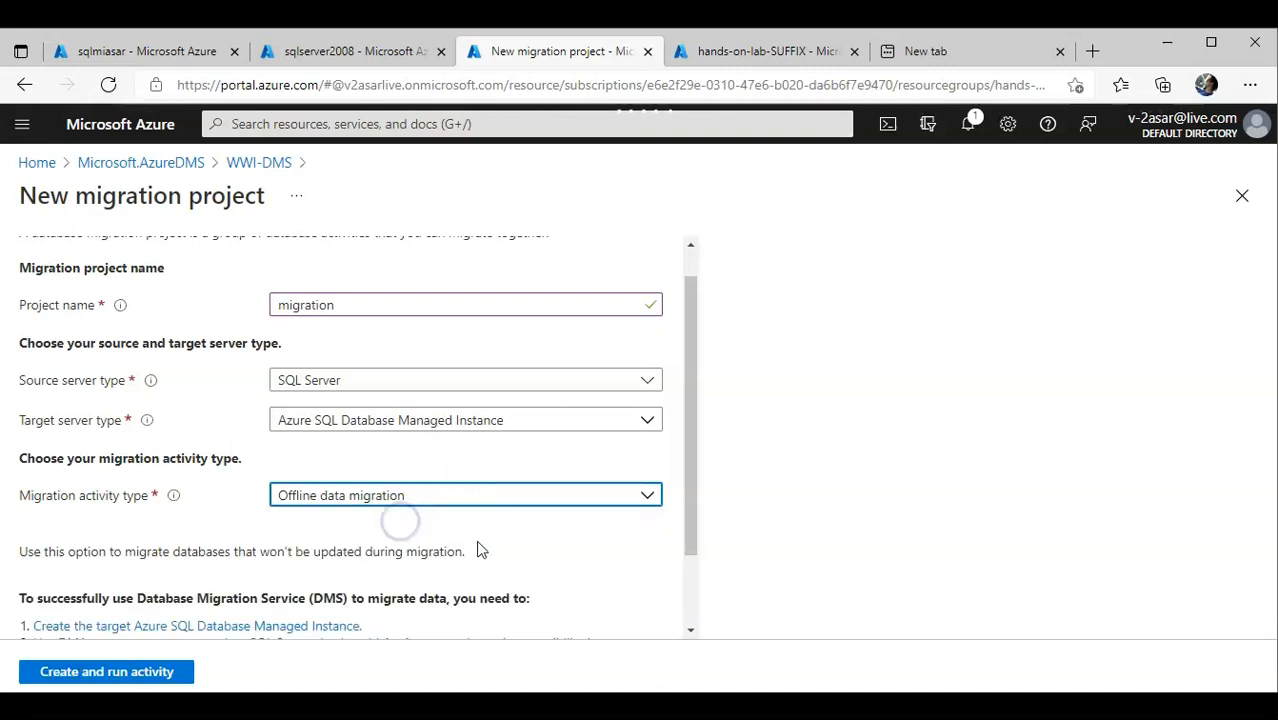
{"action": "scroll", "coordinate": [500, 553], "scroll_direction": "down", "scroll_amount": 2}
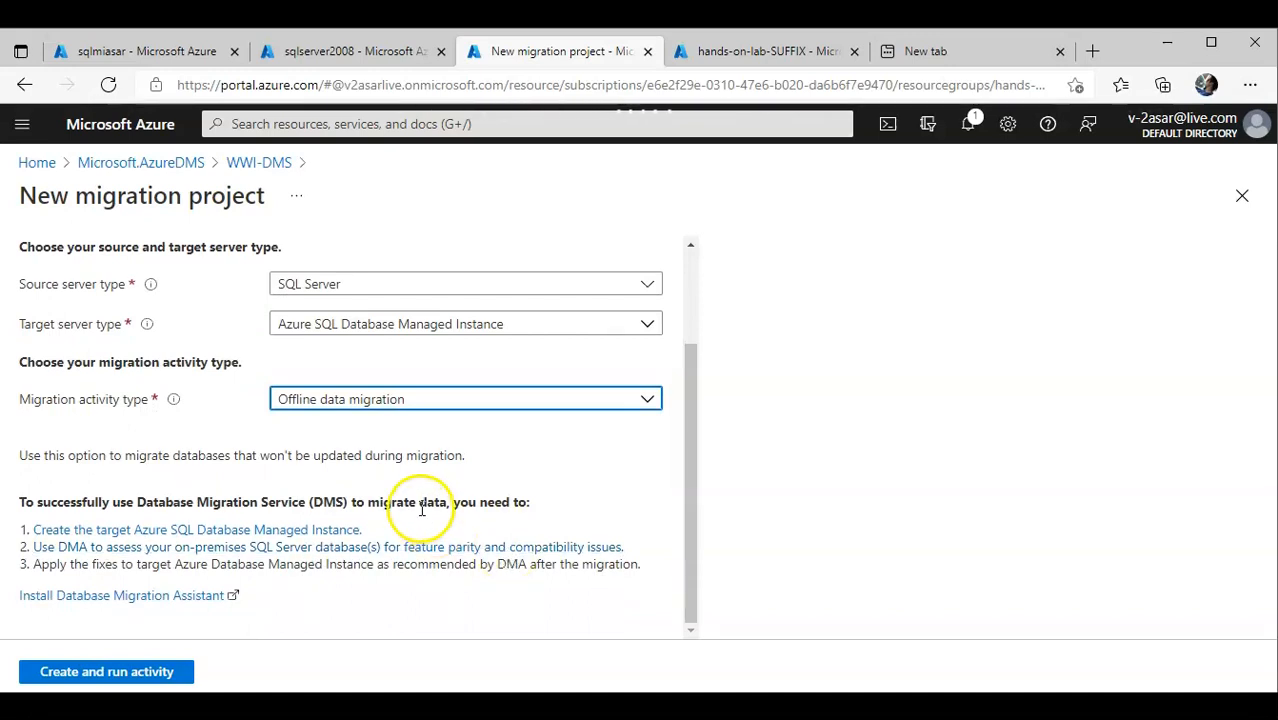
{"action": "left_click", "coordinate": [160, 671]}
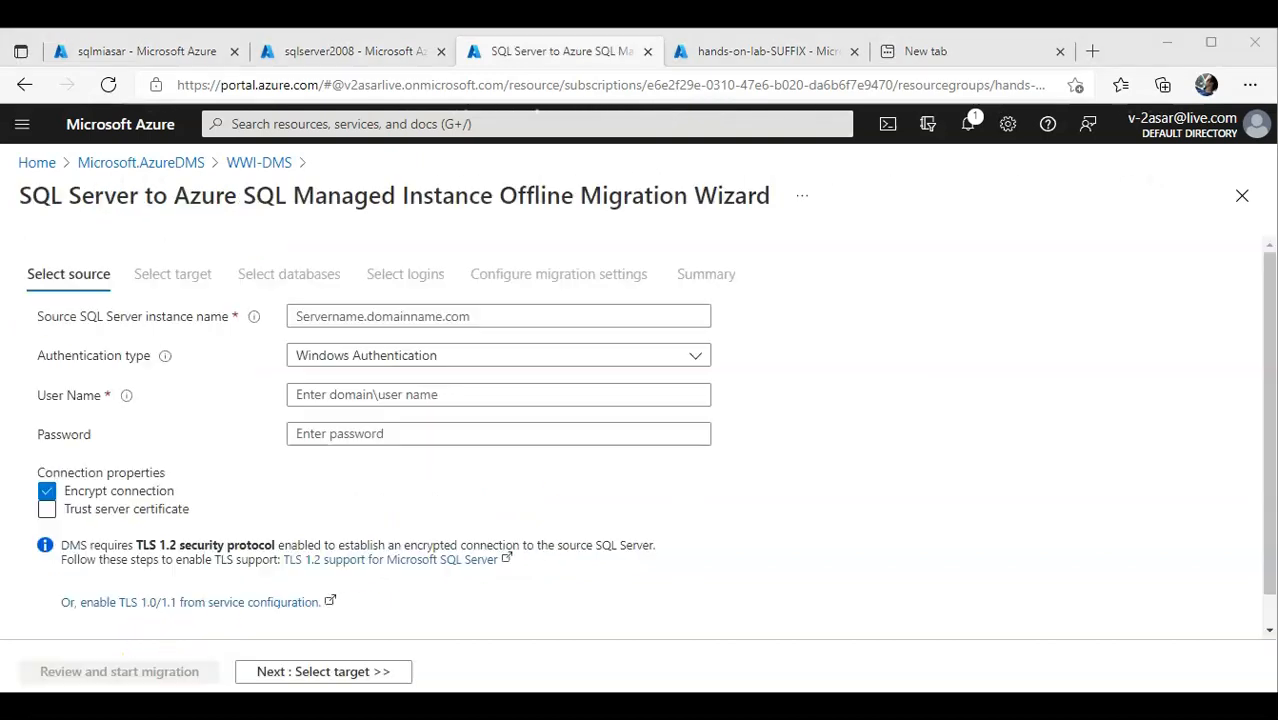
Enter the sqlserver2008 VM's public IP address, 52.247.194.89, as the source SQL Server instance name.
{"action": "left_click", "coordinate": [460, 318]}
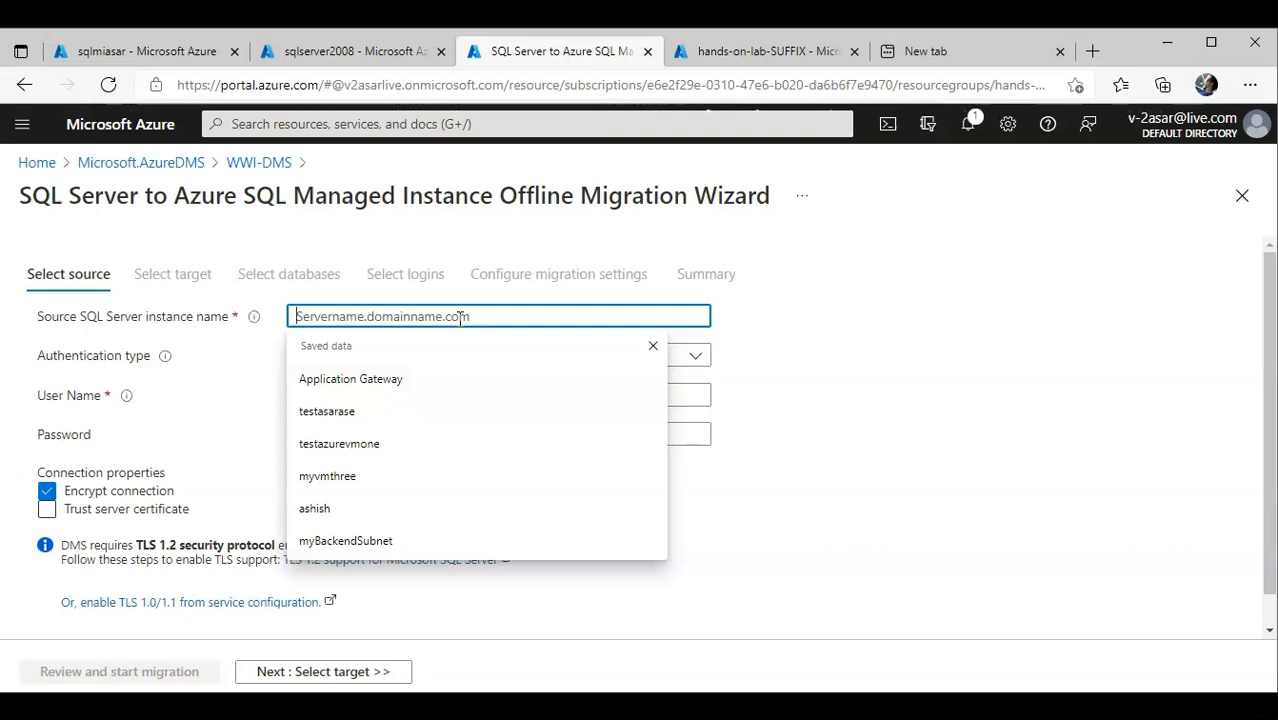
{"action": "left_click", "coordinate": [360, 50]}
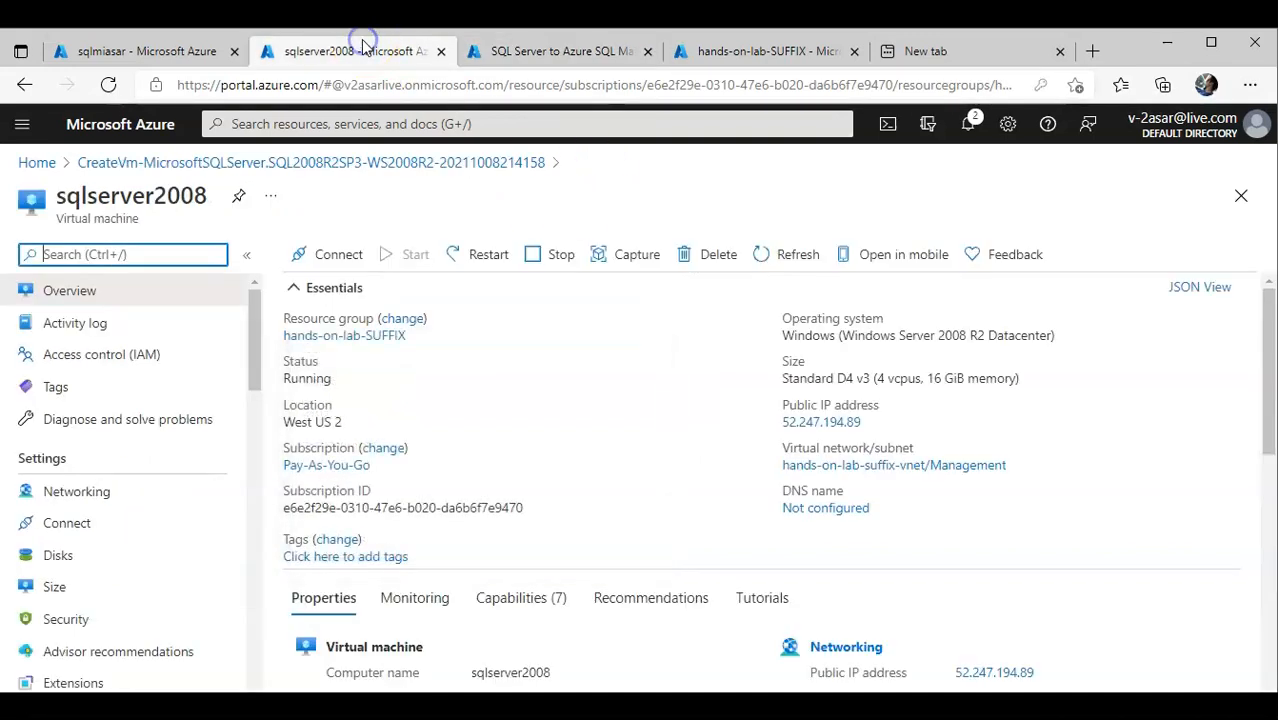
{"action": "left_click", "coordinate": [872, 421]}
{"action": "left_click", "coordinate": [528, 50]}
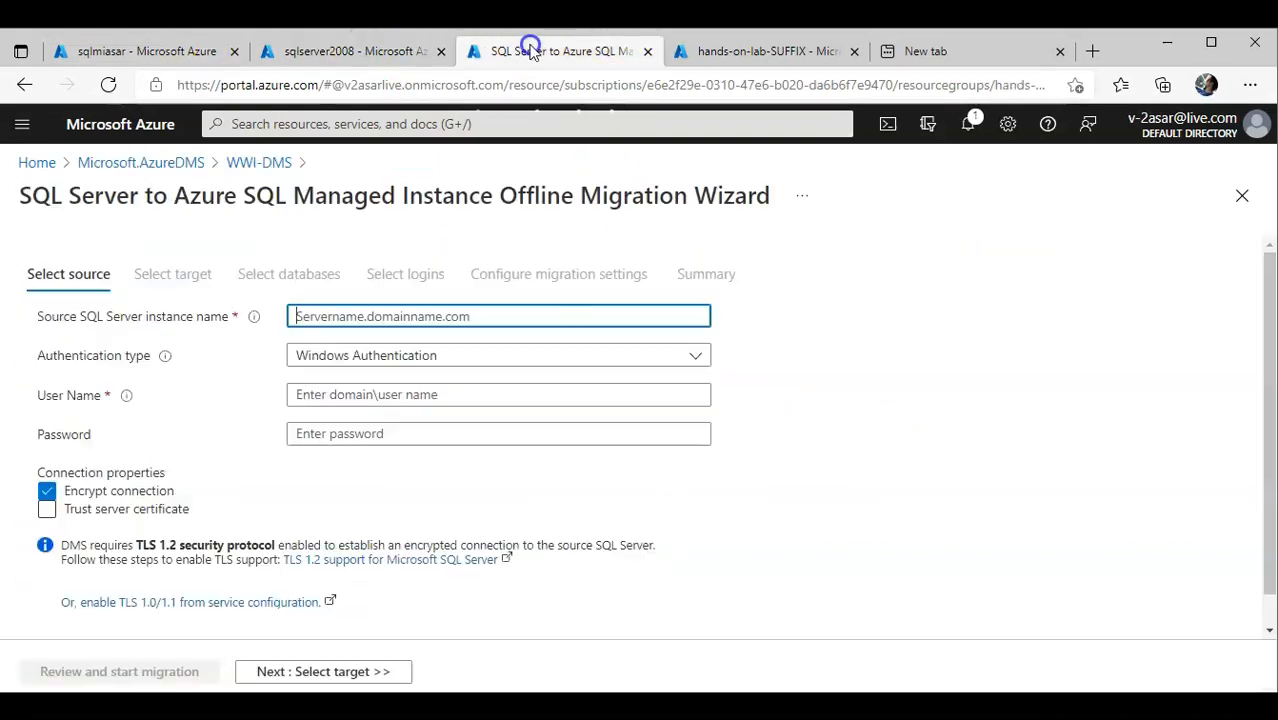
{"action": "key", "text": "ctrl+v"}
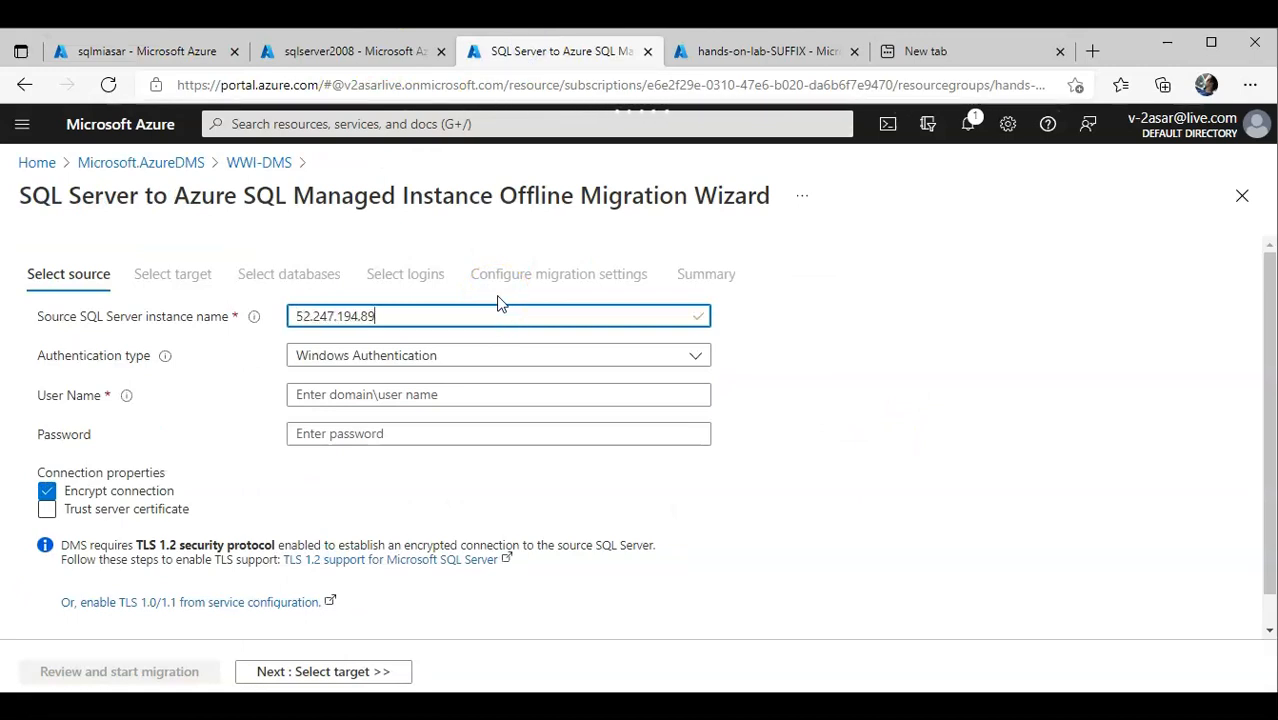
Set the source authentication type to SQL Authentication, and enter the source server's user name and password.
{"action": "left_click", "coordinate": [462, 350]}
{"action": "left_click", "coordinate": [390, 384]}
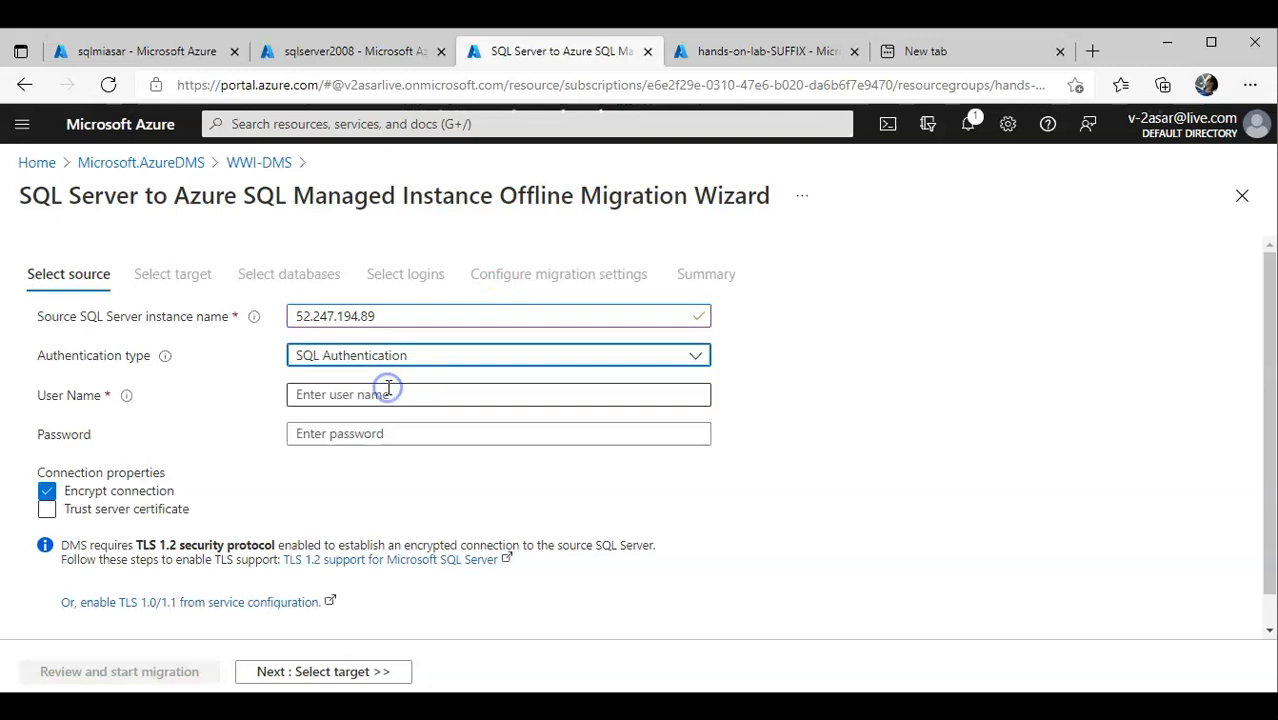
{"action": "left_click", "coordinate": [383, 397]}
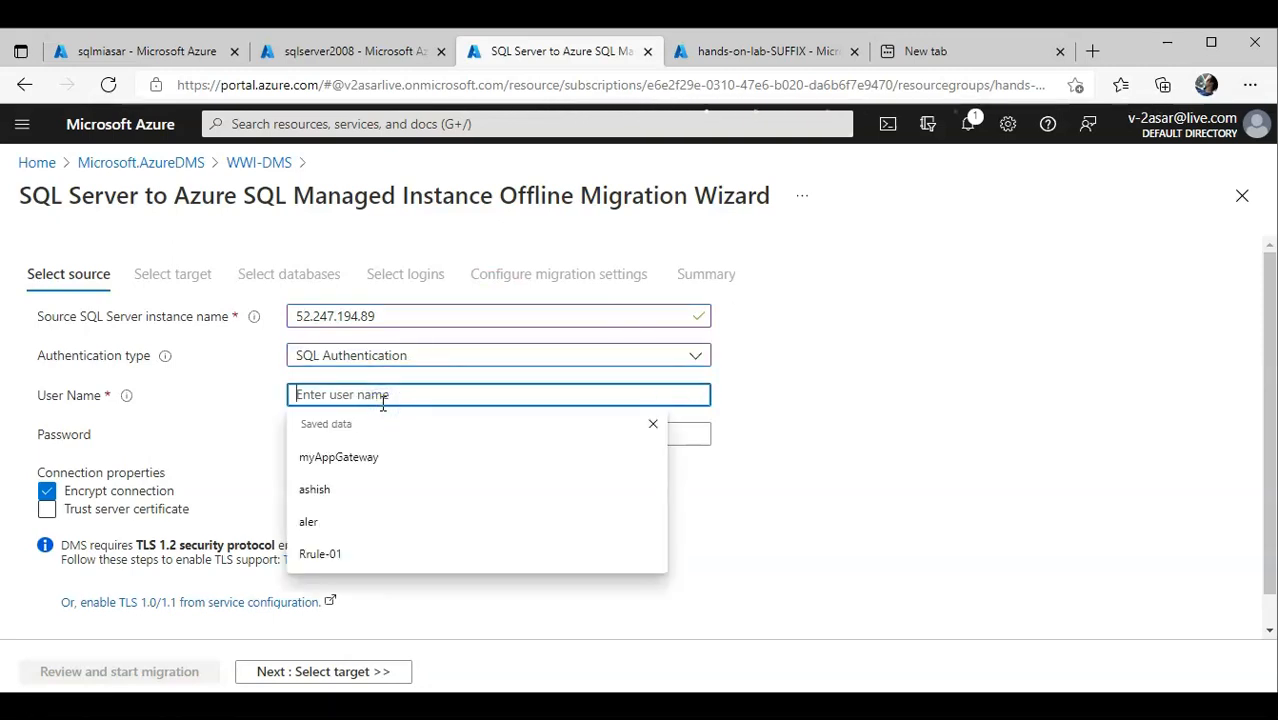
{"action": "type", "text": "asar"}
{"action": "key", "text": "Tab"}
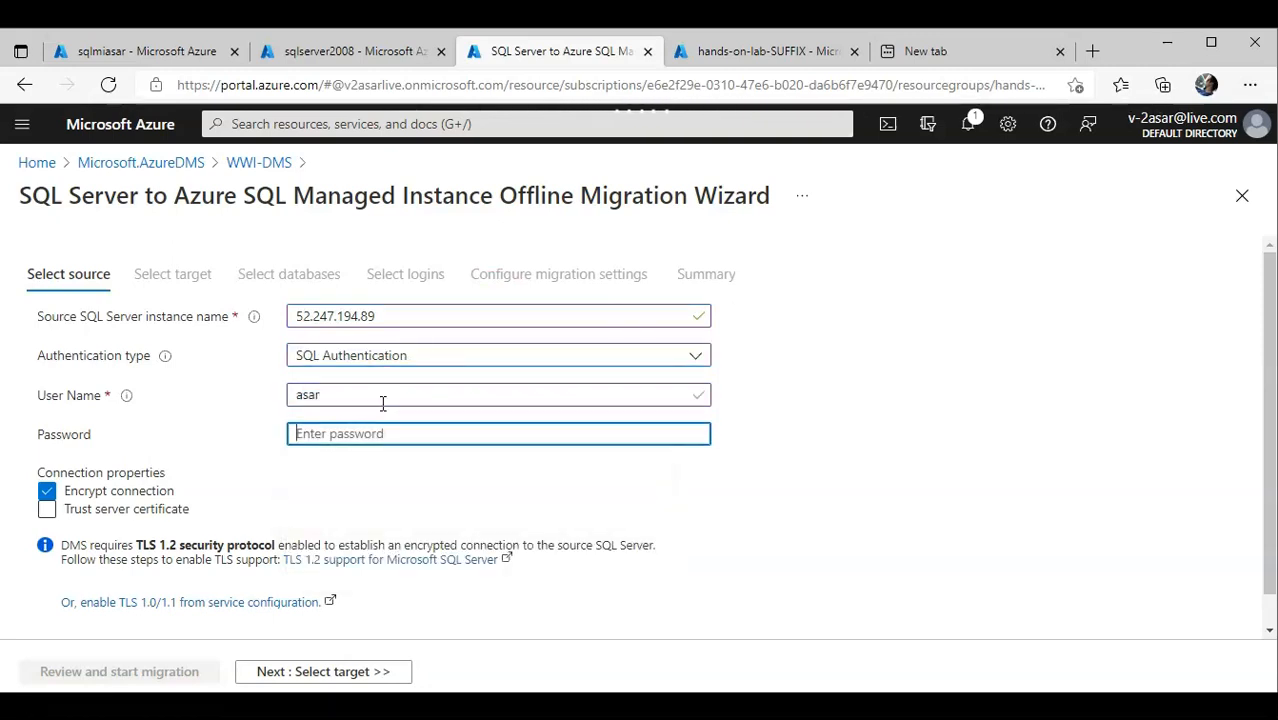
{"action": "type", "text": "•••••••"}
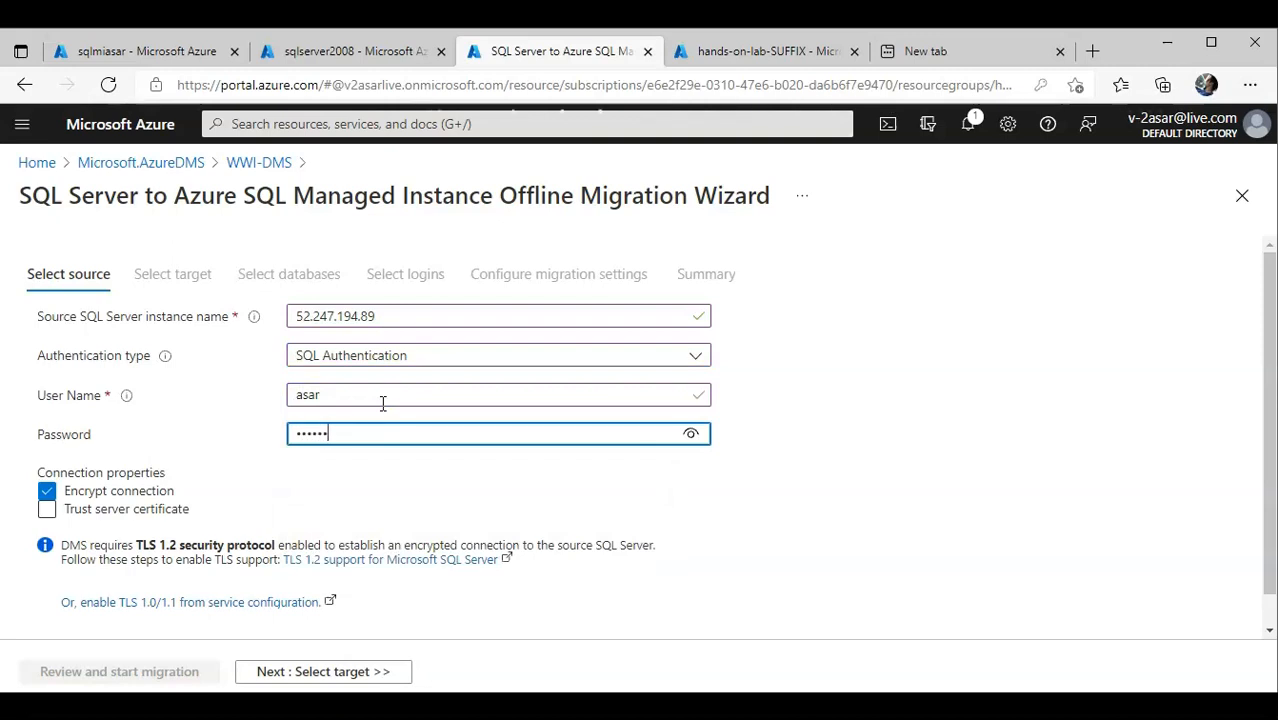
{"action": "type", "text": "•••••••••"}
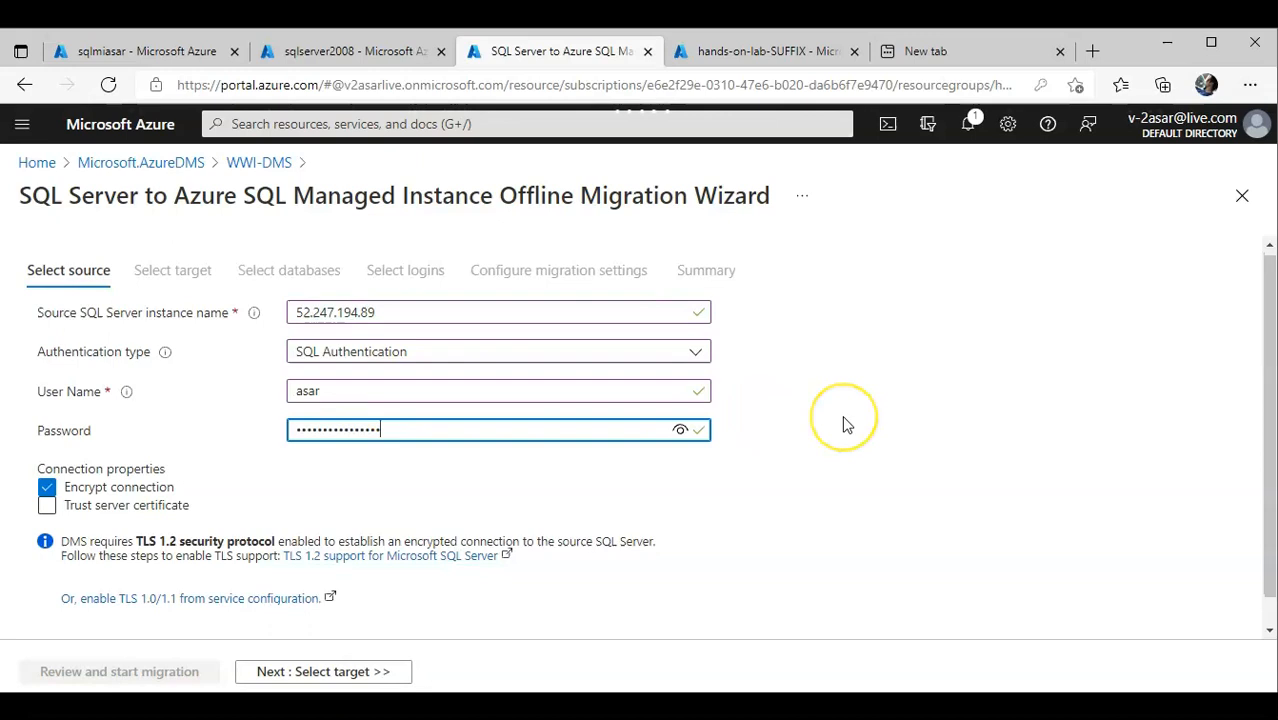
Enable Trust server certificate for the source connection and proceed to selecting the target.
{"action": "scroll", "coordinate": [845, 422], "scroll_direction": "down", "scroll_amount": 1}
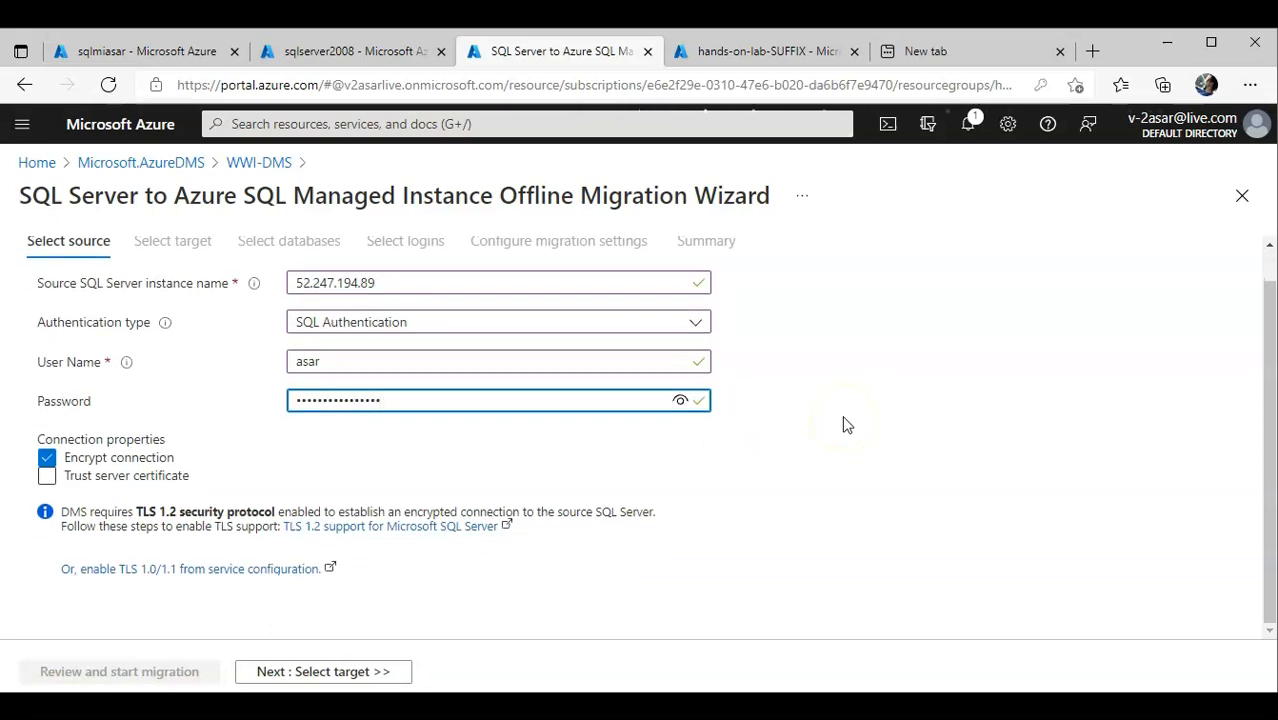
{"action": "left_click", "coordinate": [180, 478]}
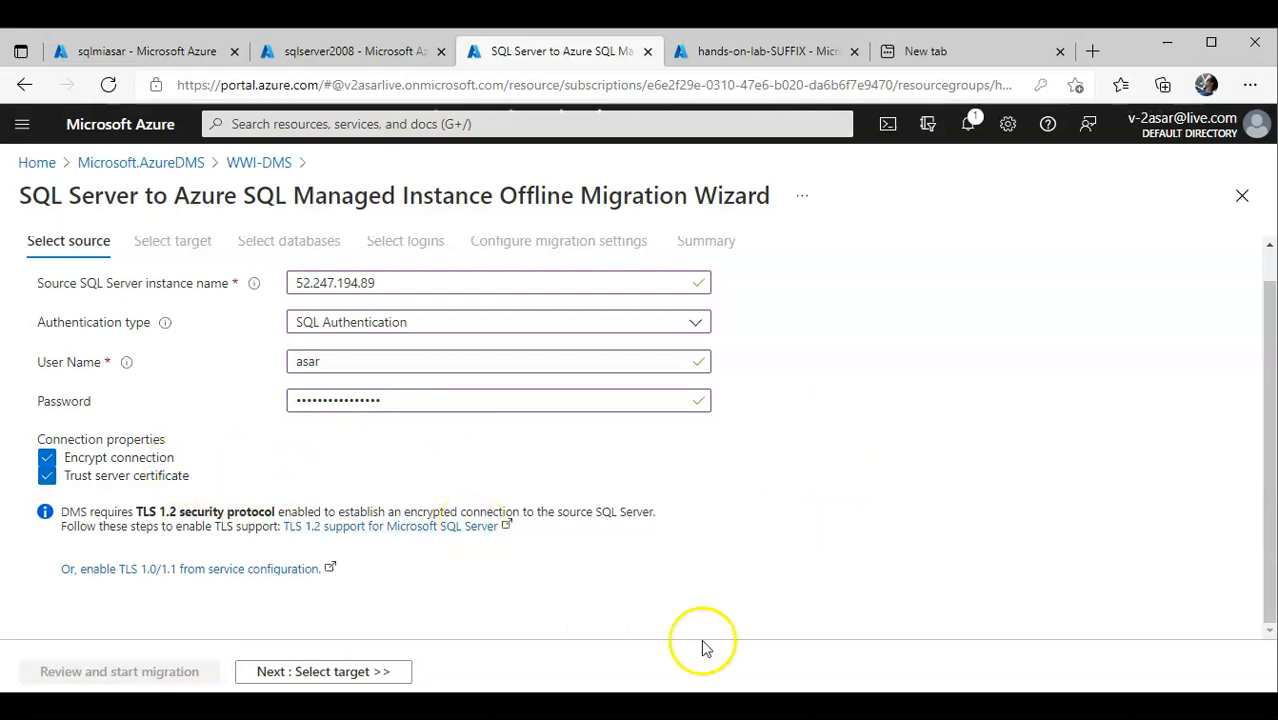
{"action": "left_click", "coordinate": [403, 672]}
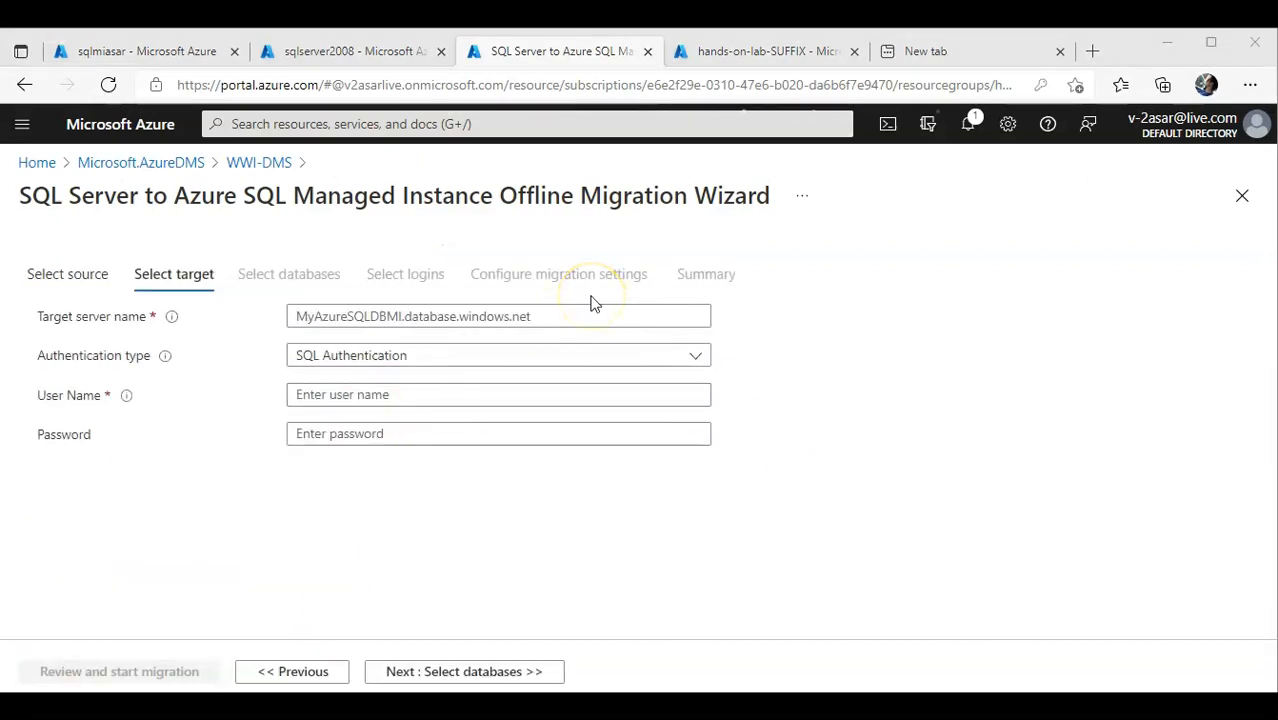
Copy the sqlmiasar managed instance's host, sqlmiasar.a102ae54a421.database.windows.net, into the wizard as the target server name.
{"action": "left_click", "coordinate": [194, 51]}
{"action": "left_click", "coordinate": [399, 548]}
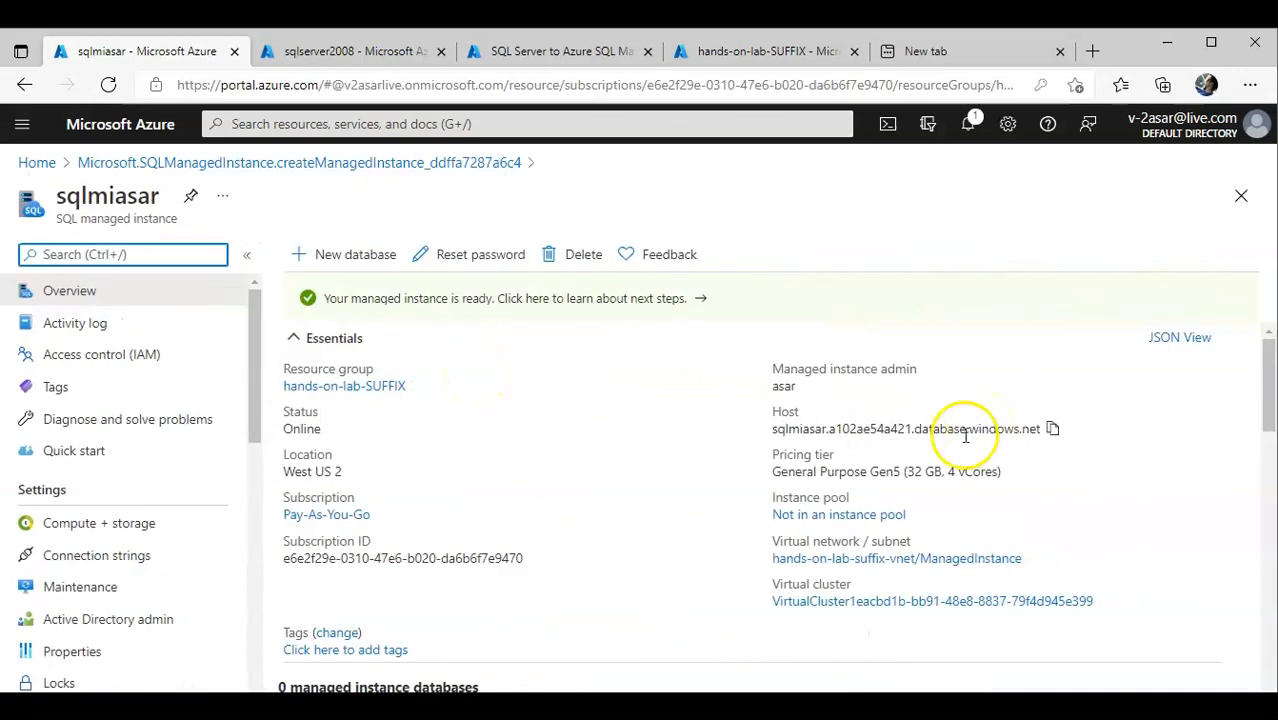
{"action": "left_click", "coordinate": [1052, 428]}
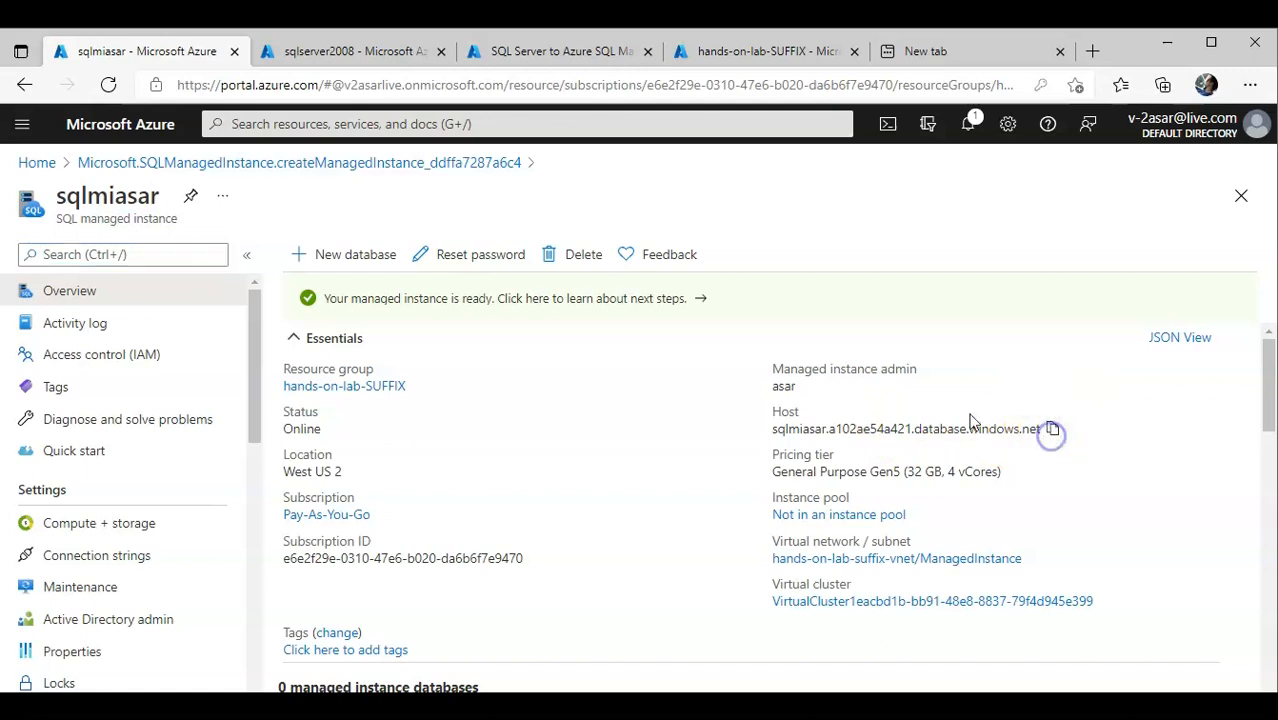
{"action": "left_click", "coordinate": [560, 58]}
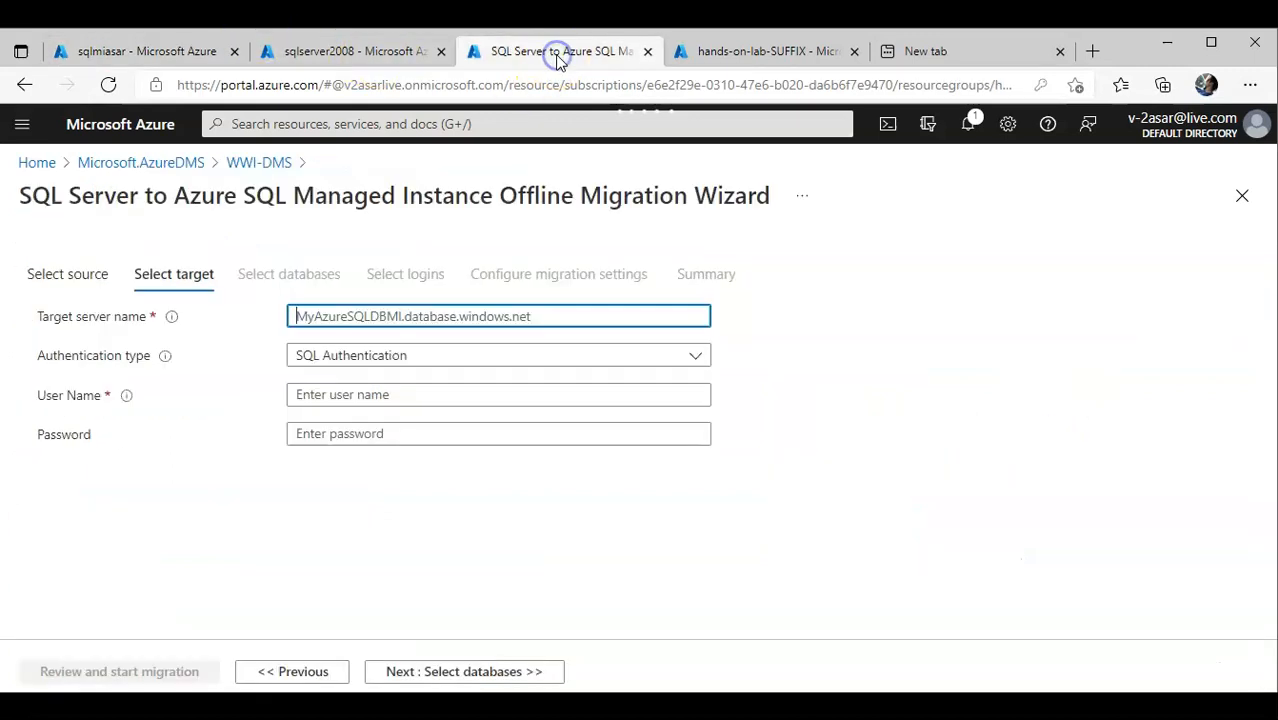
{"action": "key", "text": "ctrl+v"}
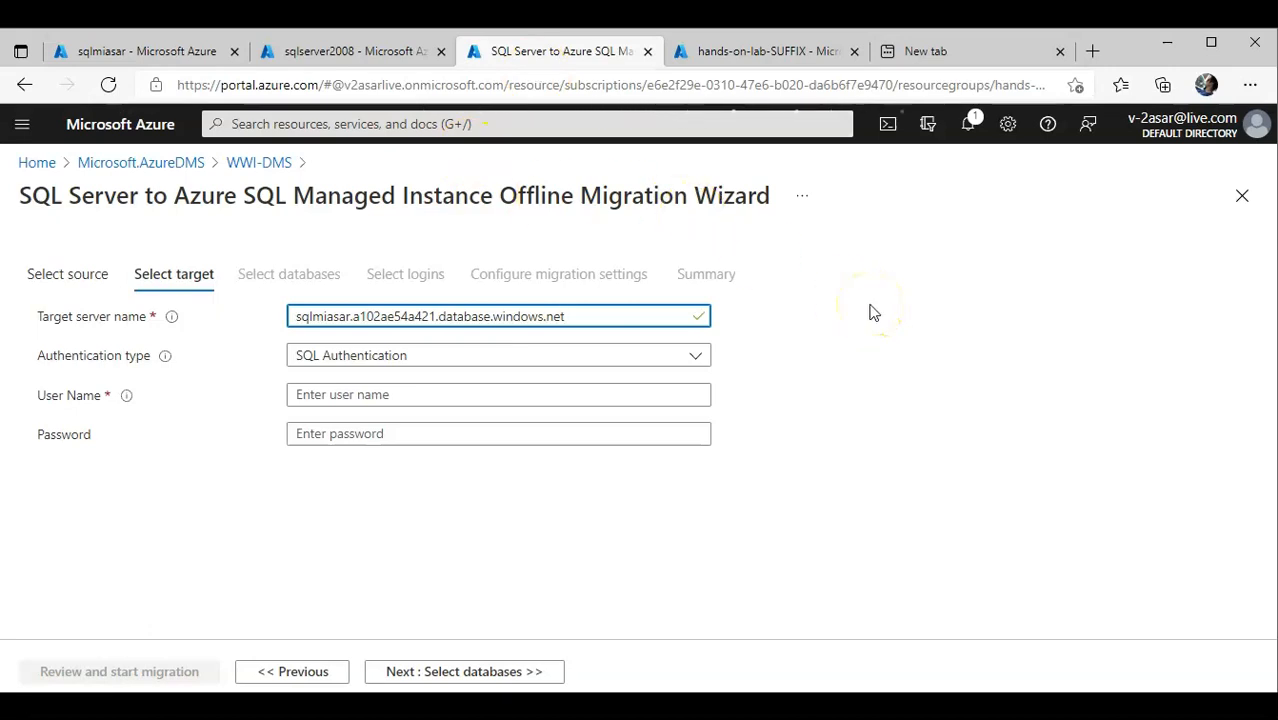
Keep SQL Authentication for the target, enter the managed instance admin's user name and password, and proceed to selecting databases.
{"action": "left_click", "coordinate": [648, 357]}
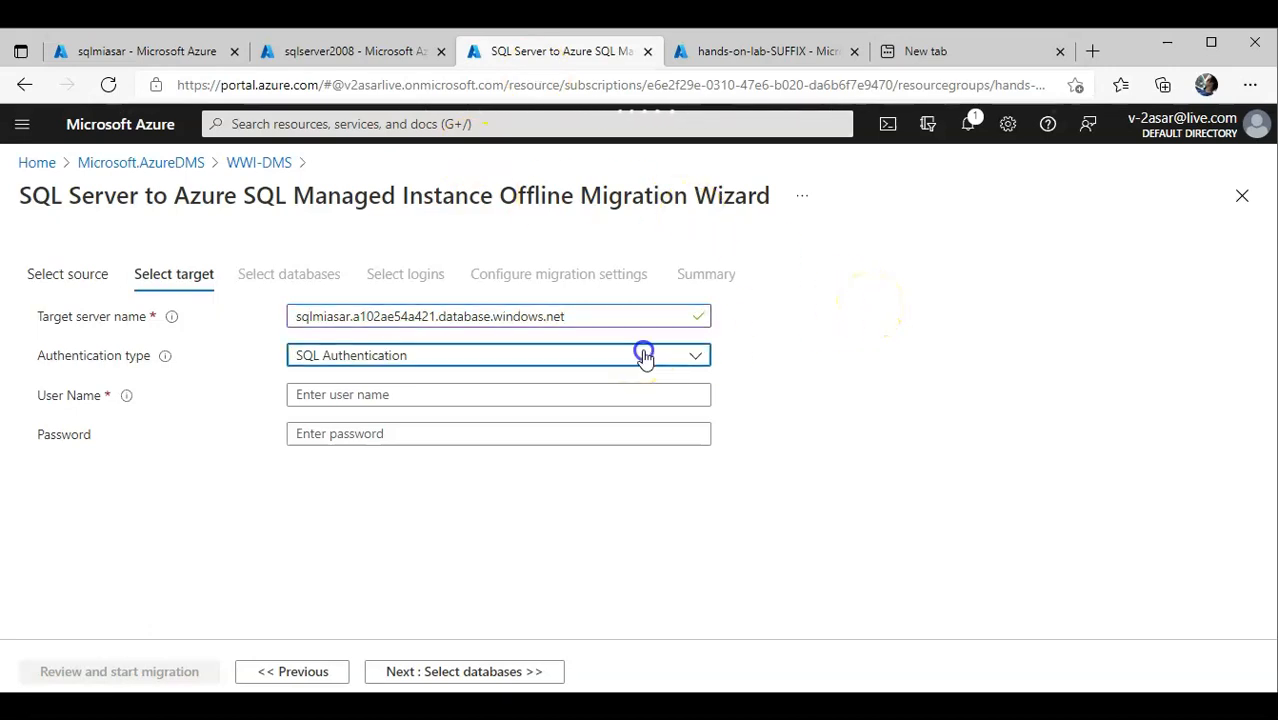
{"action": "left_click", "coordinate": [645, 358]}
{"action": "left_click", "coordinate": [582, 397]}
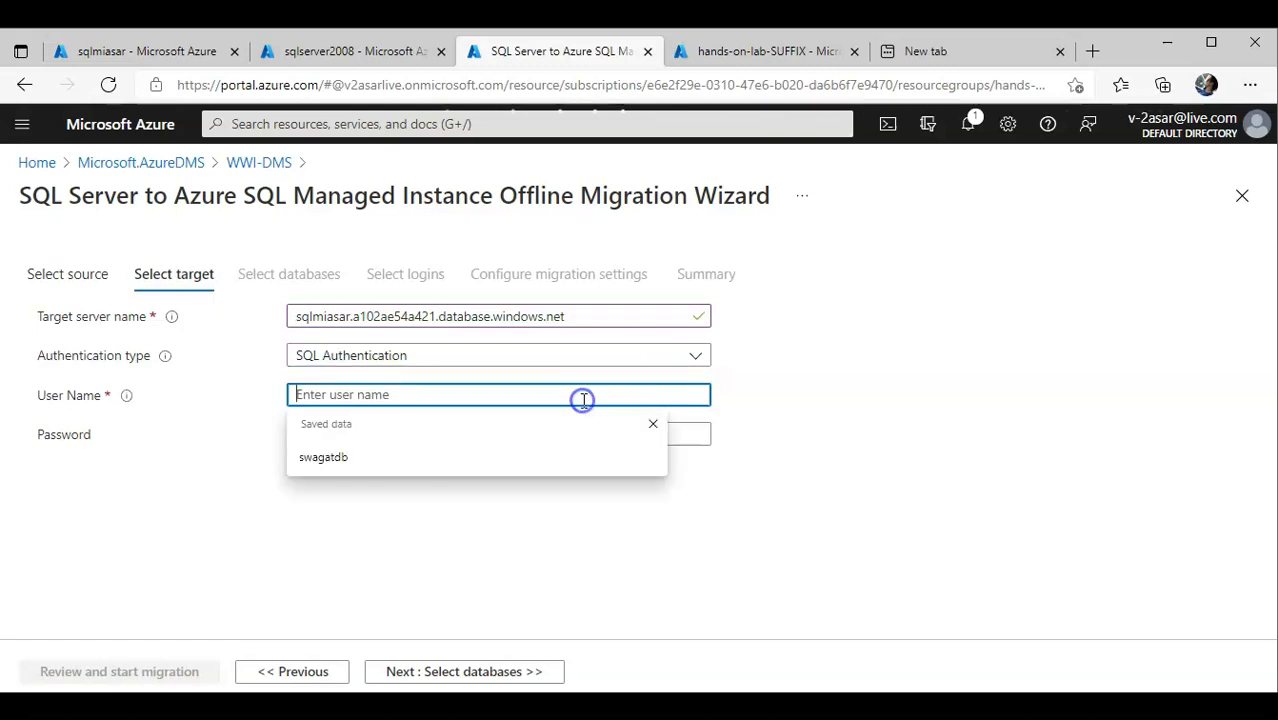
{"action": "type", "text": "asad"}
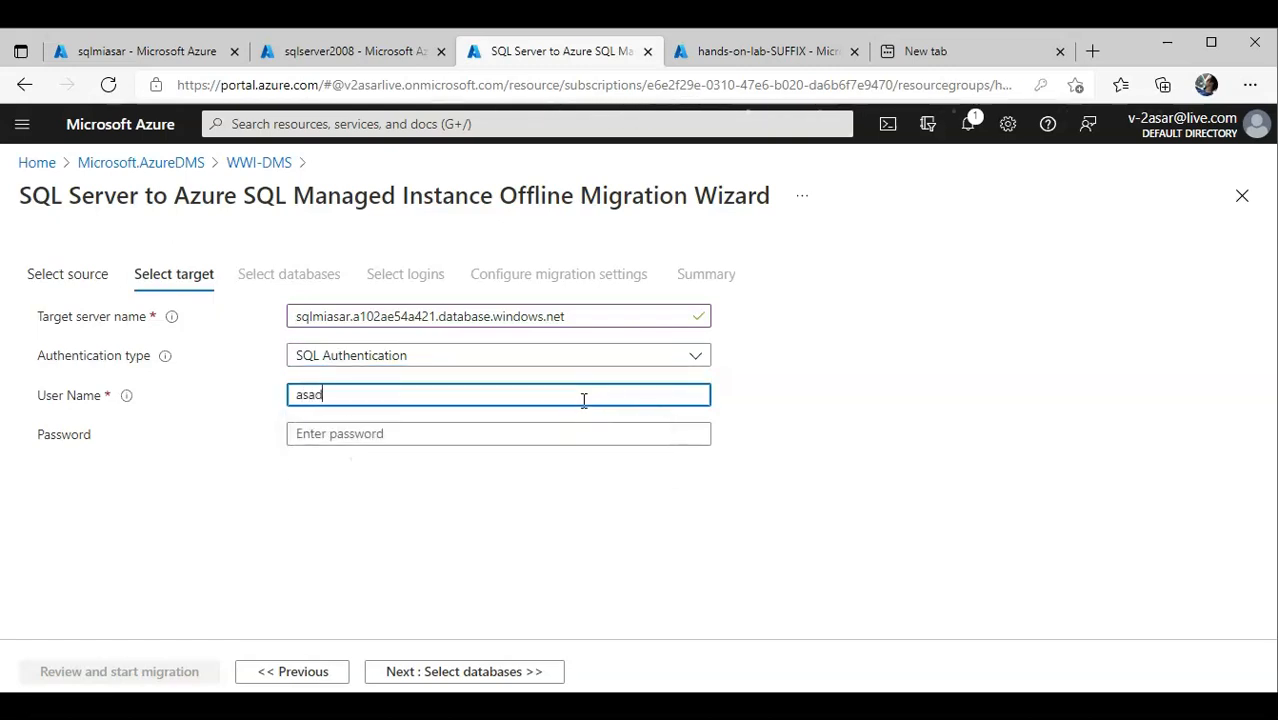
{"action": "key", "text": "Tab"}
{"action": "type", "text": "Pa•••••••••••"}
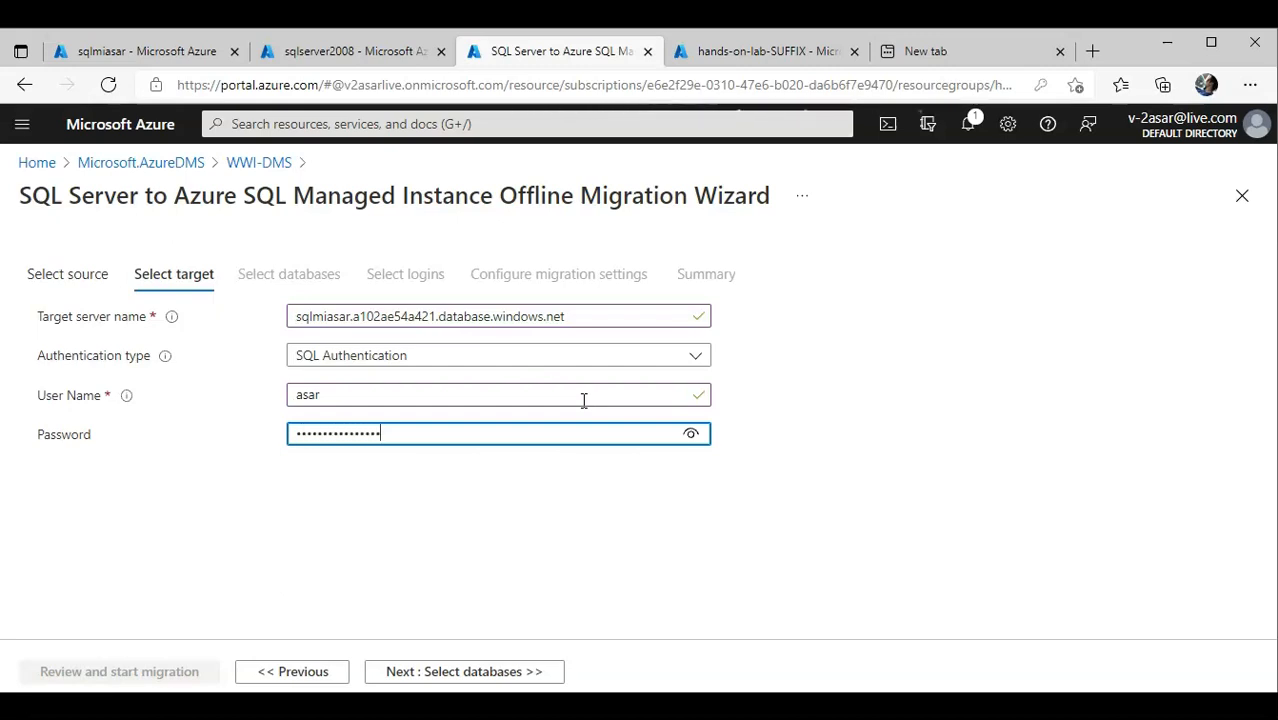
{"action": "left_click", "coordinate": [468, 670]}
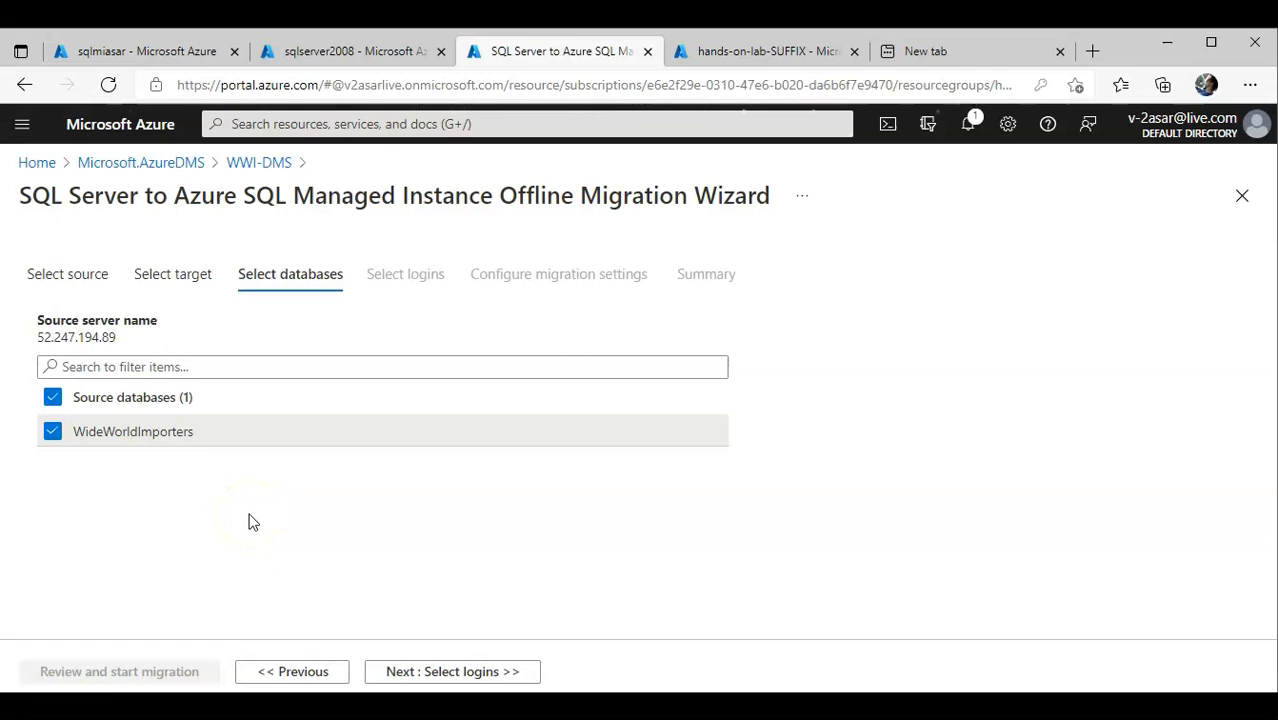
Keep WideWorldImporters as the database to migrate, include the enabled SQL login, and proceed to the migration settings.
{"action": "left_click", "coordinate": [458, 671]}
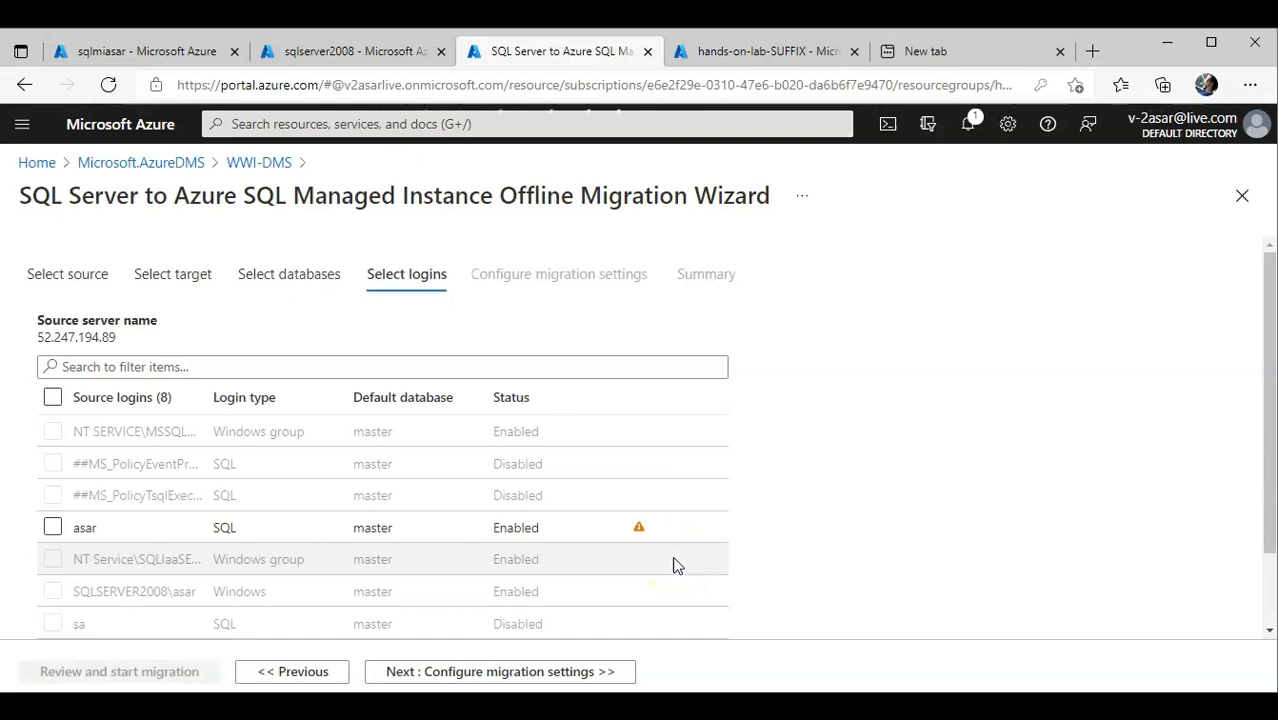
{"action": "left_click", "coordinate": [52, 527]}
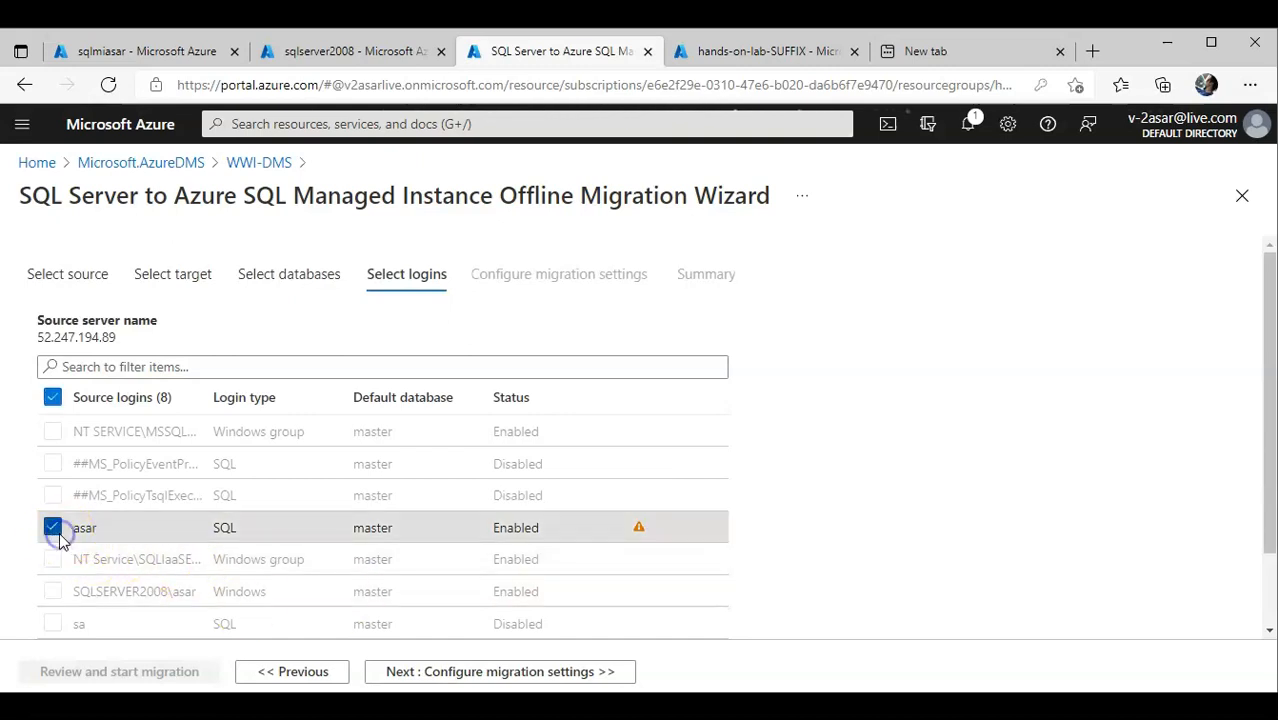
{"action": "scroll", "coordinate": [735, 448], "scroll_direction": "down", "scroll_amount": 2}
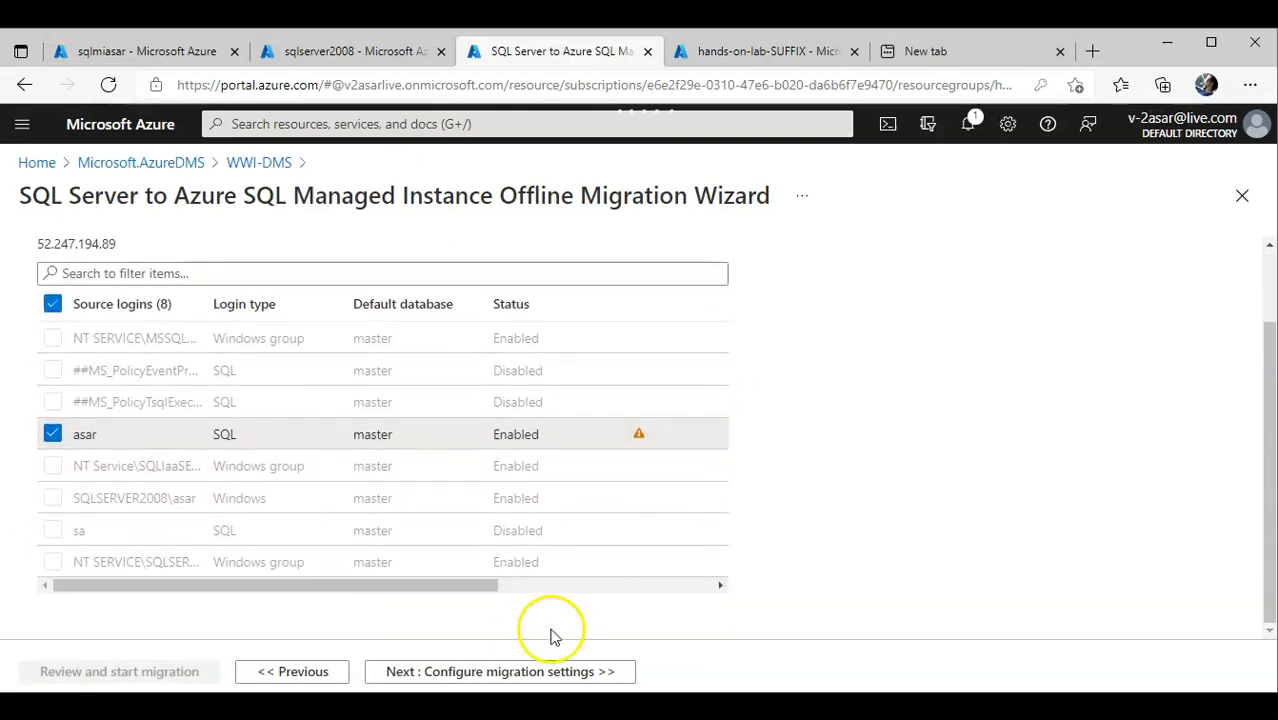
{"action": "left_click", "coordinate": [507, 672]}
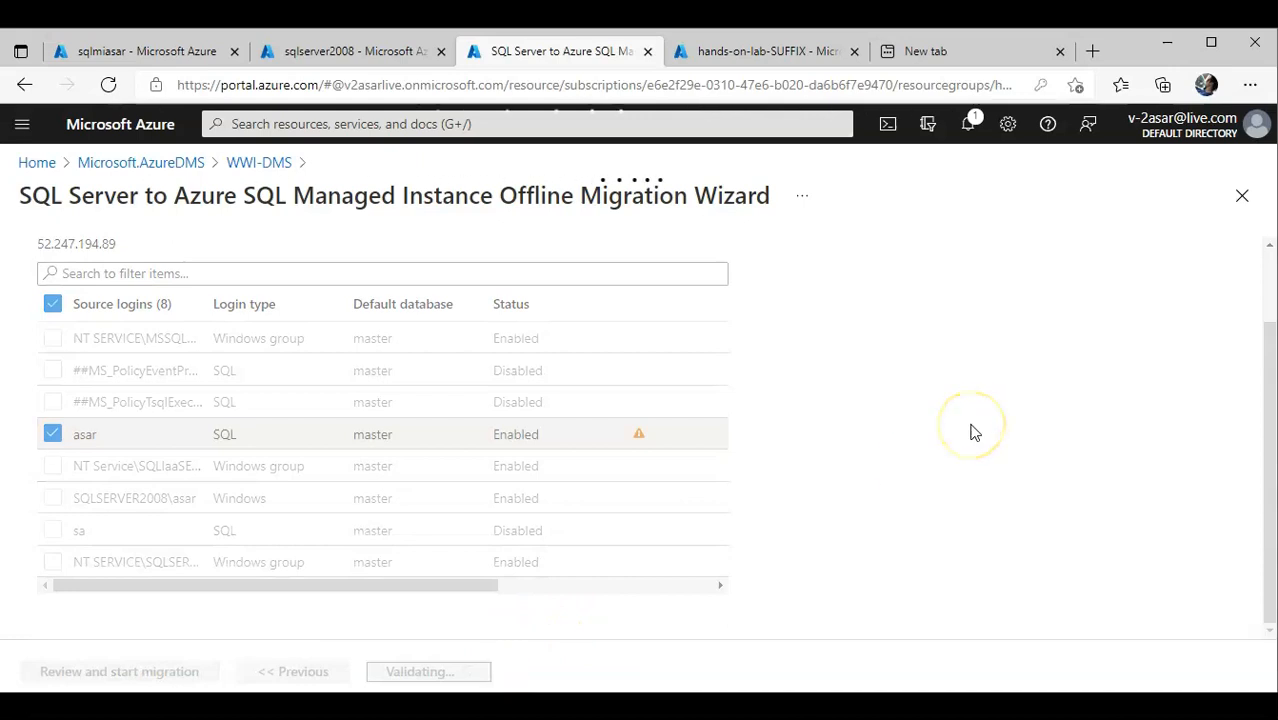
Keep the source backup option that lets Azure Database Migration Service create the backup files.
{"action": "scroll", "coordinate": [975, 432], "scroll_direction": "down", "scroll_amount": 1}
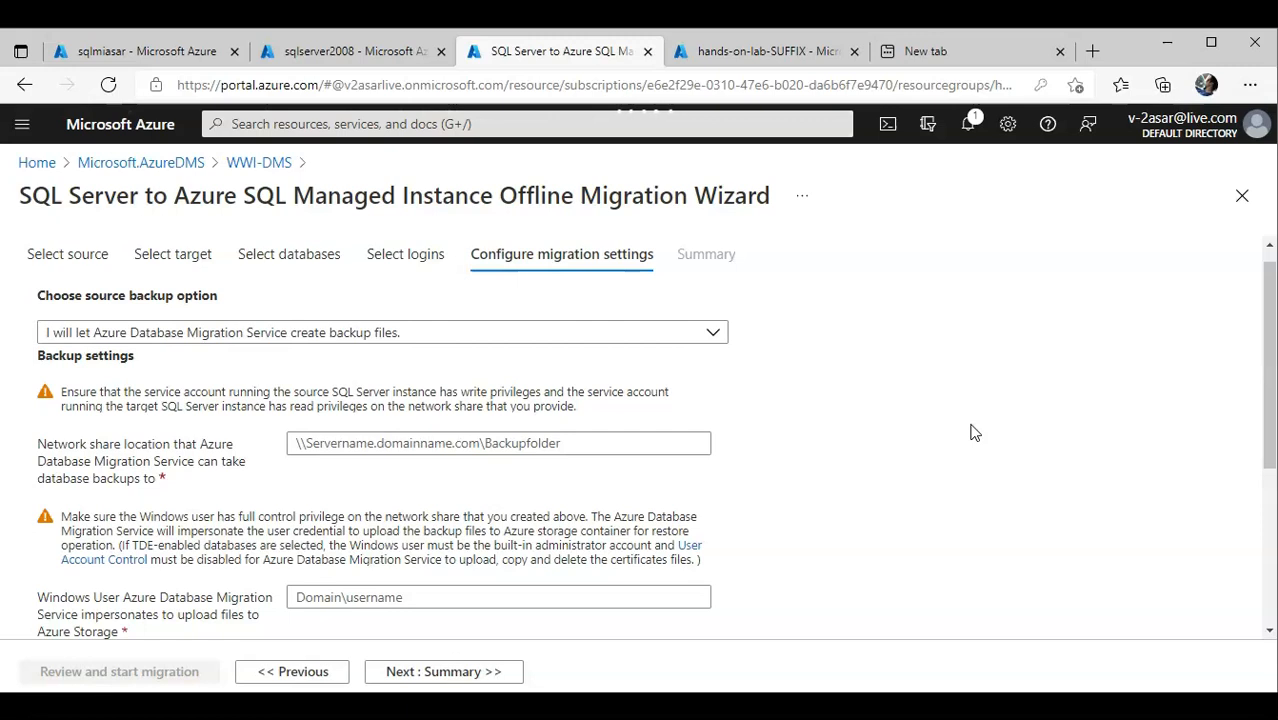
{"action": "left_click", "coordinate": [640, 335]}
{"action": "left_click", "coordinate": [640, 335]}
{"action": "left_click", "coordinate": [893, 402]}
{"action": "scroll", "coordinate": [895, 405], "scroll_direction": "down", "scroll_amount": 2}
Copy the backup folder path C:\dms-backups from the SQL Server 2008 VM into the wizard's network share location.
{"action": "left_click", "coordinate": [590, 408]}
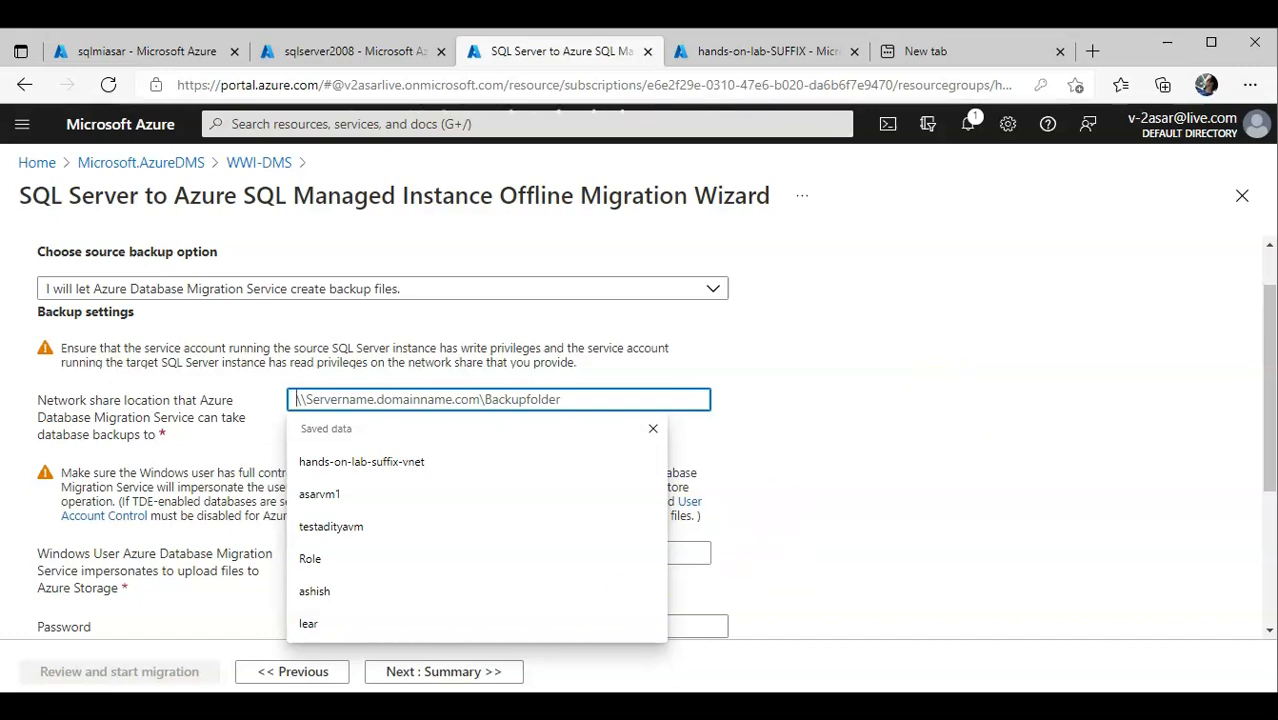
{"action": "left_click", "coordinate": [375, 708]}
{"action": "left_click", "coordinate": [472, 650]}
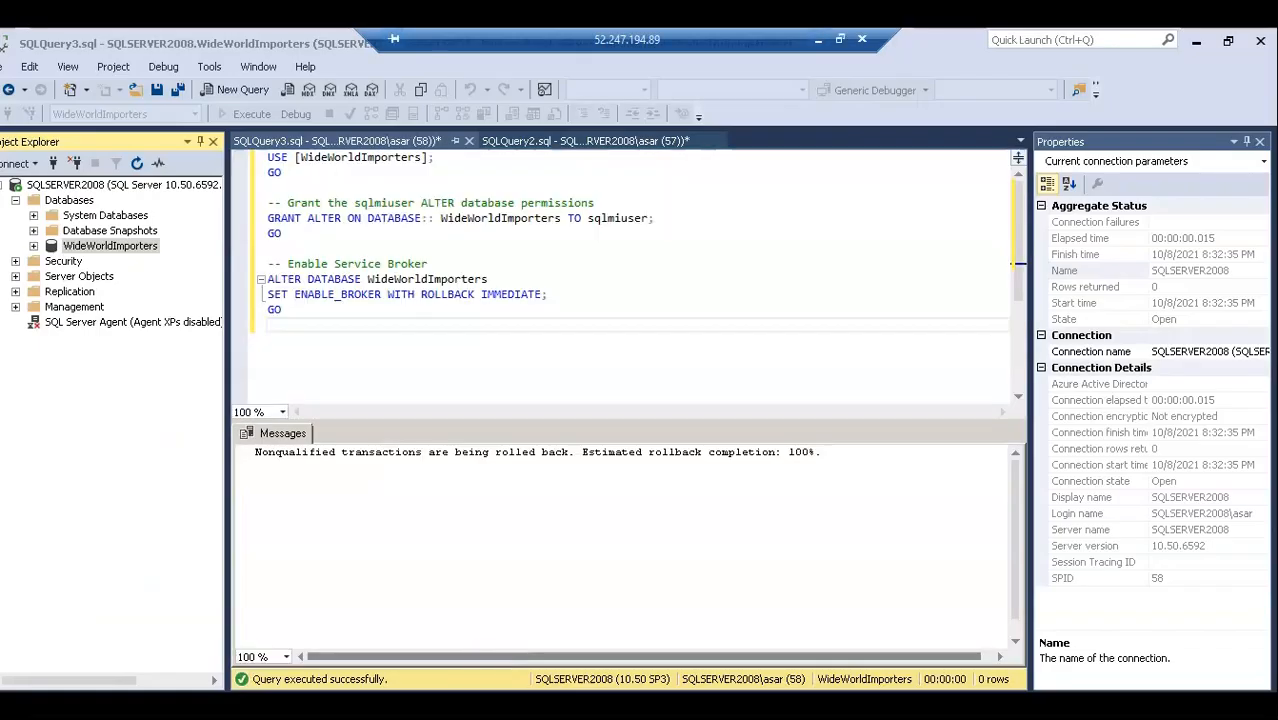
{"action": "left_click", "coordinate": [190, 708]}
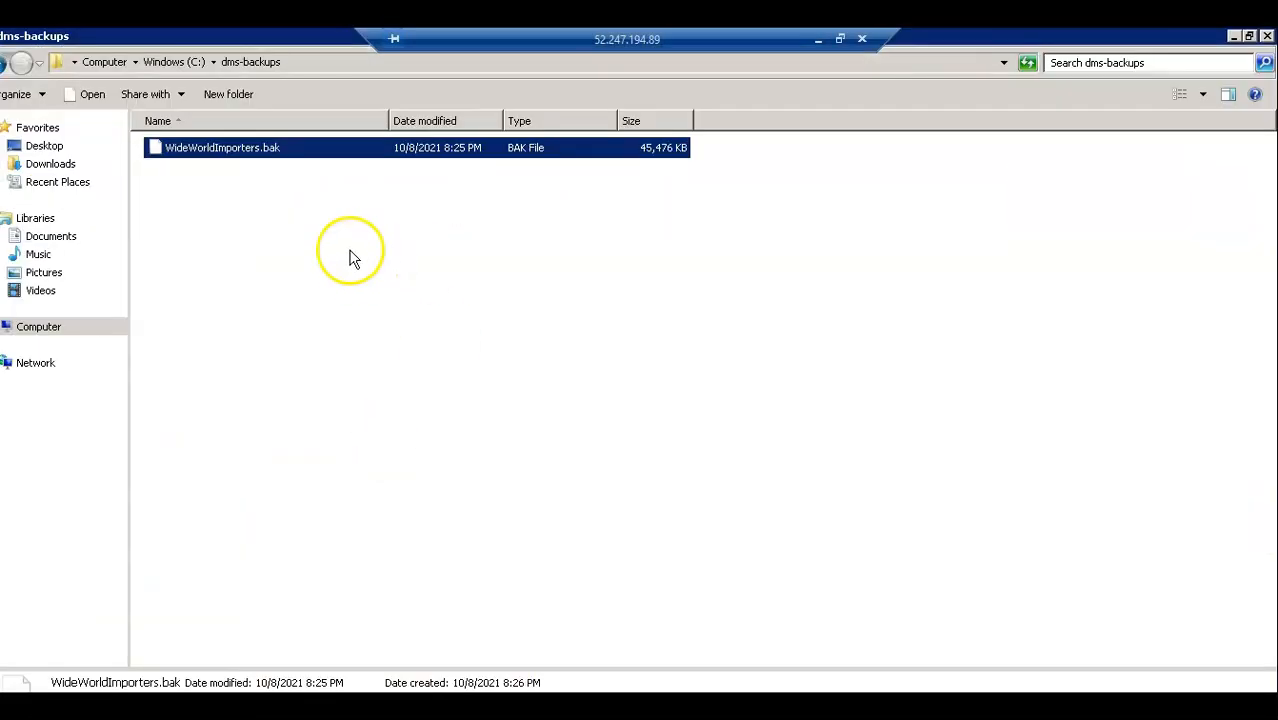
{"action": "left_click", "coordinate": [349, 63]}
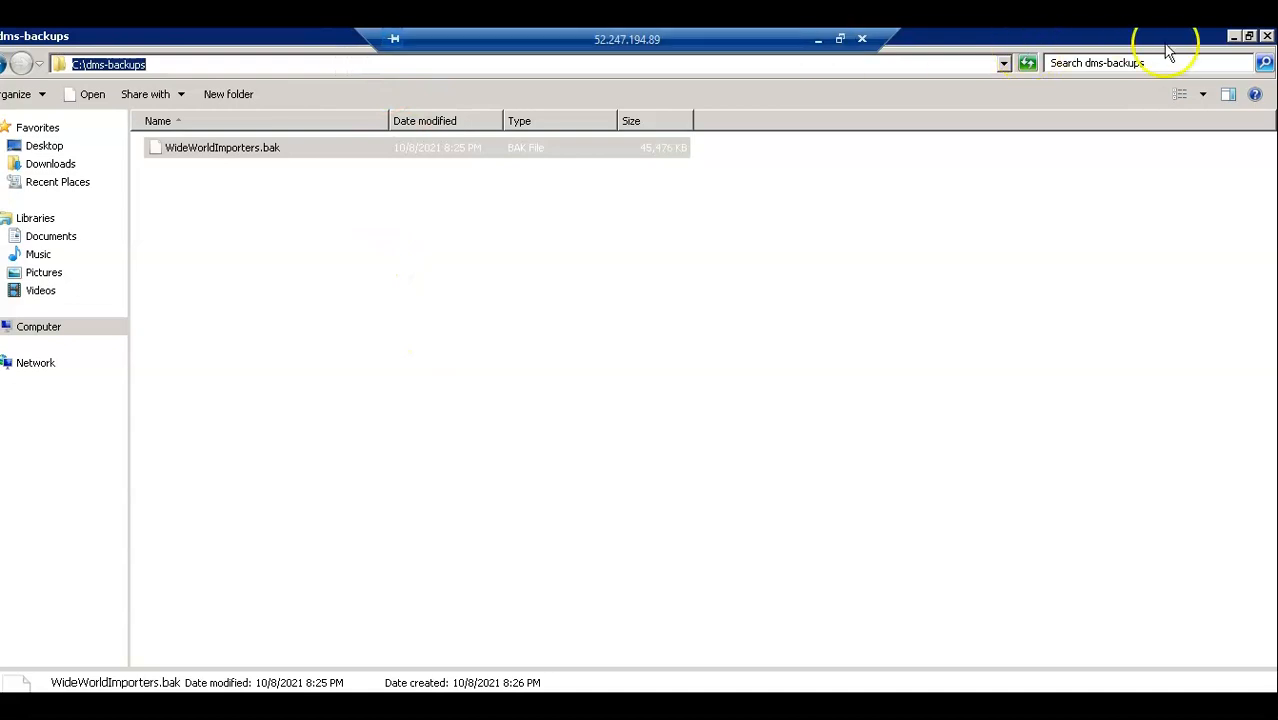
{"action": "left_click", "coordinate": [1234, 38]}
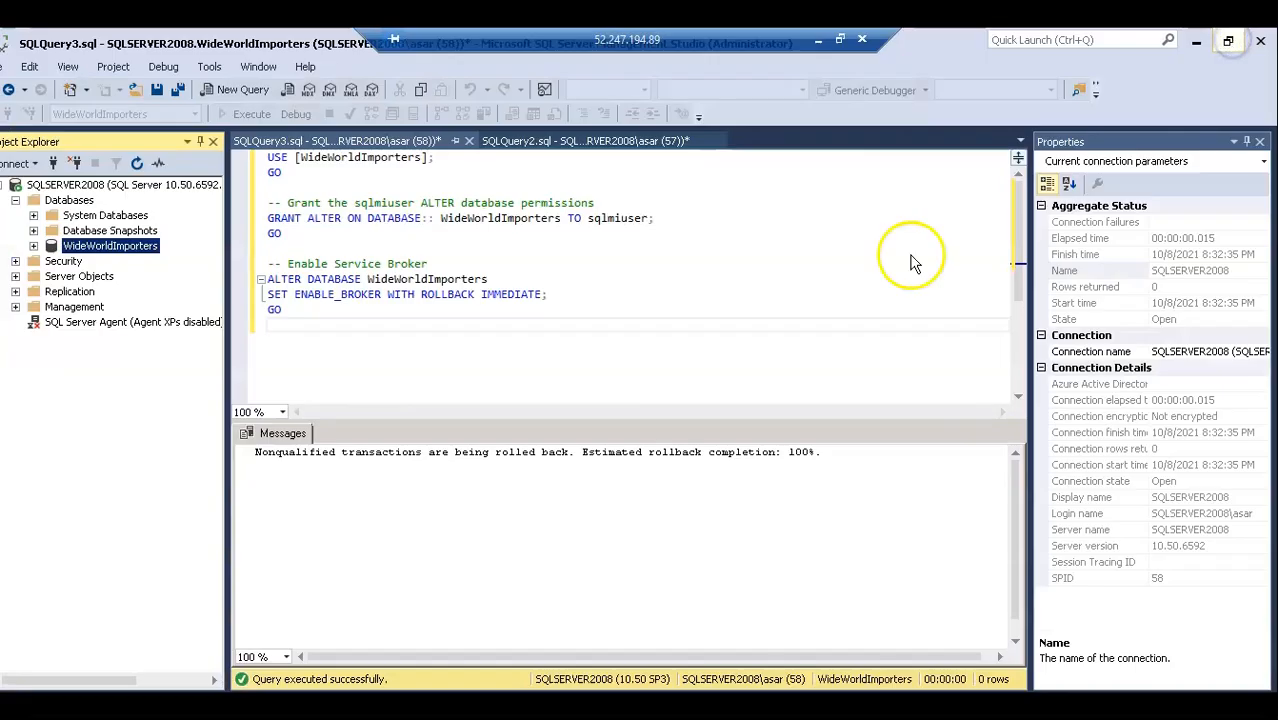
{"action": "left_click", "coordinate": [817, 42]}
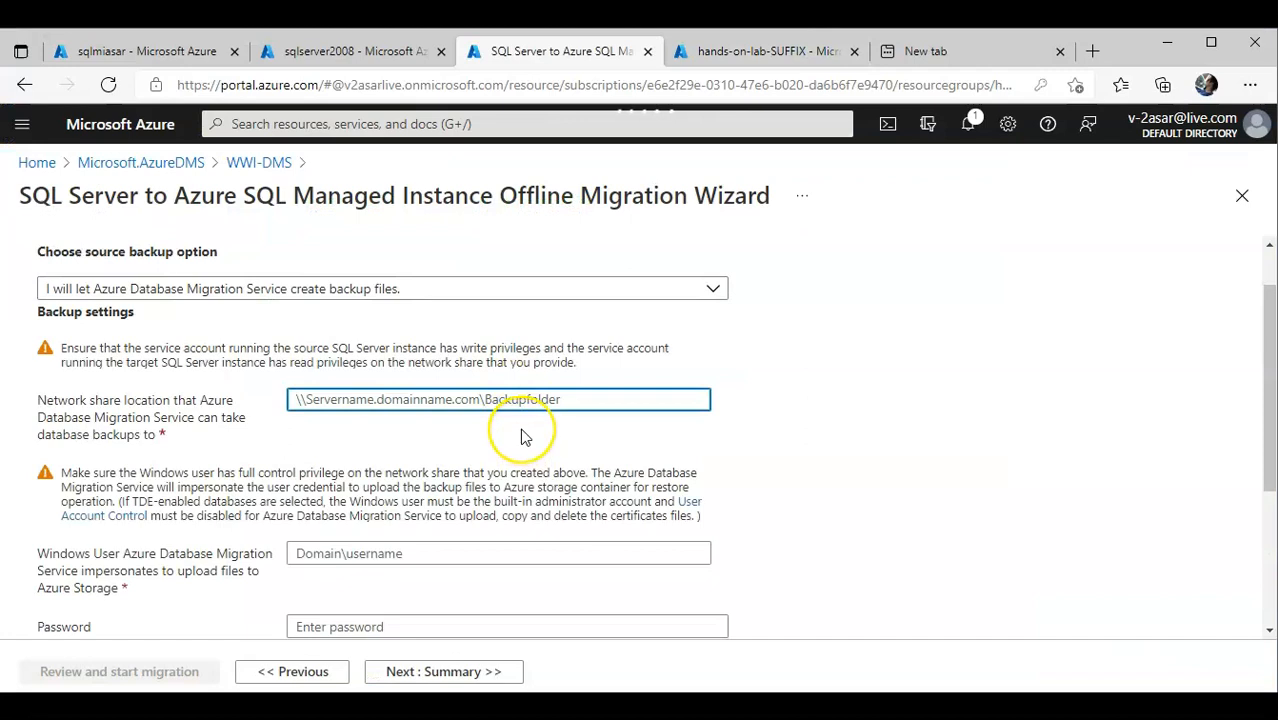
{"action": "key", "text": "ctrl+v"}
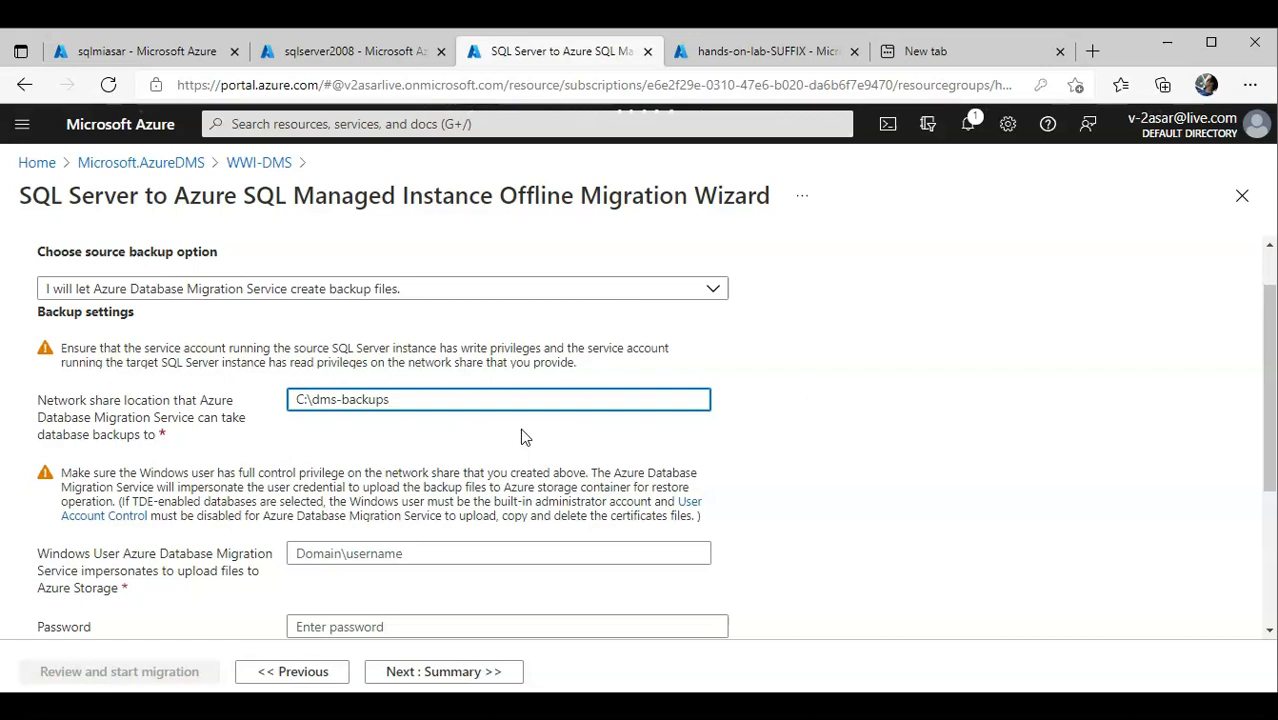
Rewrite the network share location as the UNC path \\sqlserver2008\dms-backups.
{"action": "left_click", "coordinate": [314, 401]}
{"action": "key", "text": "BackSpace"}
{"action": "key", "text": "BackSpace"}
{"action": "key", "text": "BackSpace"}
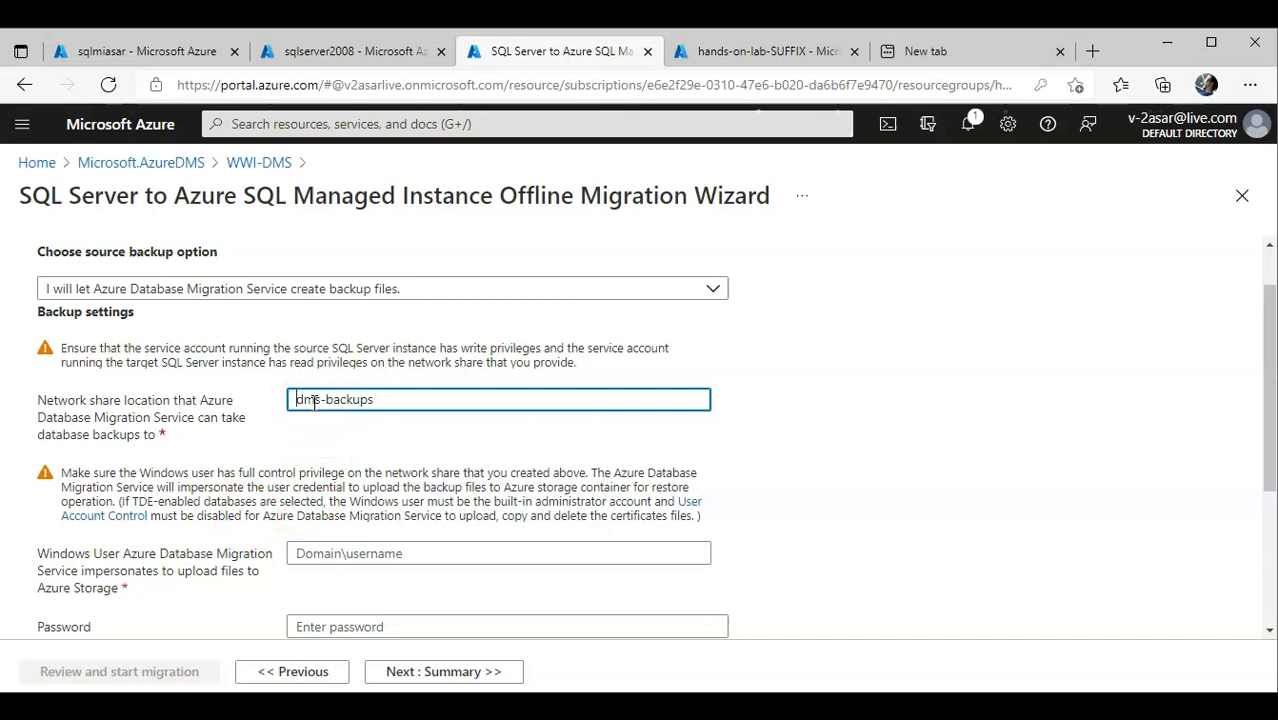
{"action": "type", "text": "\\\\sqlserver2008"}
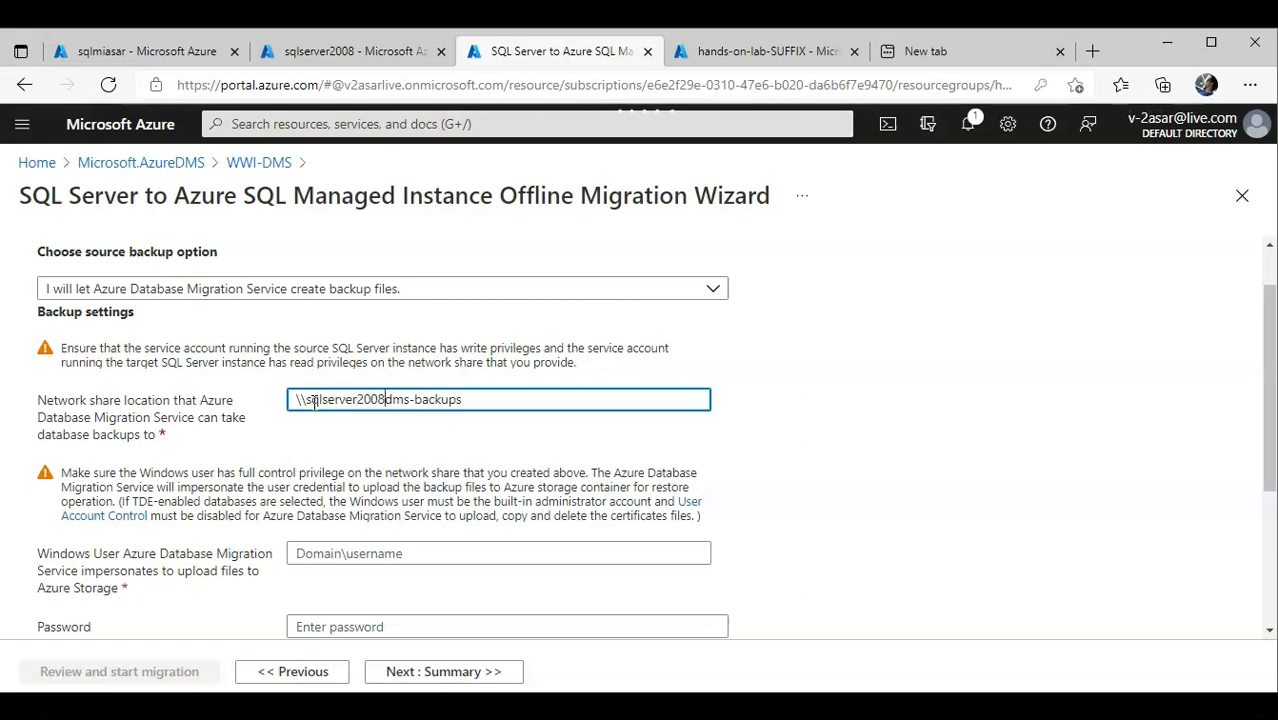
{"action": "type", "text": "\\"}
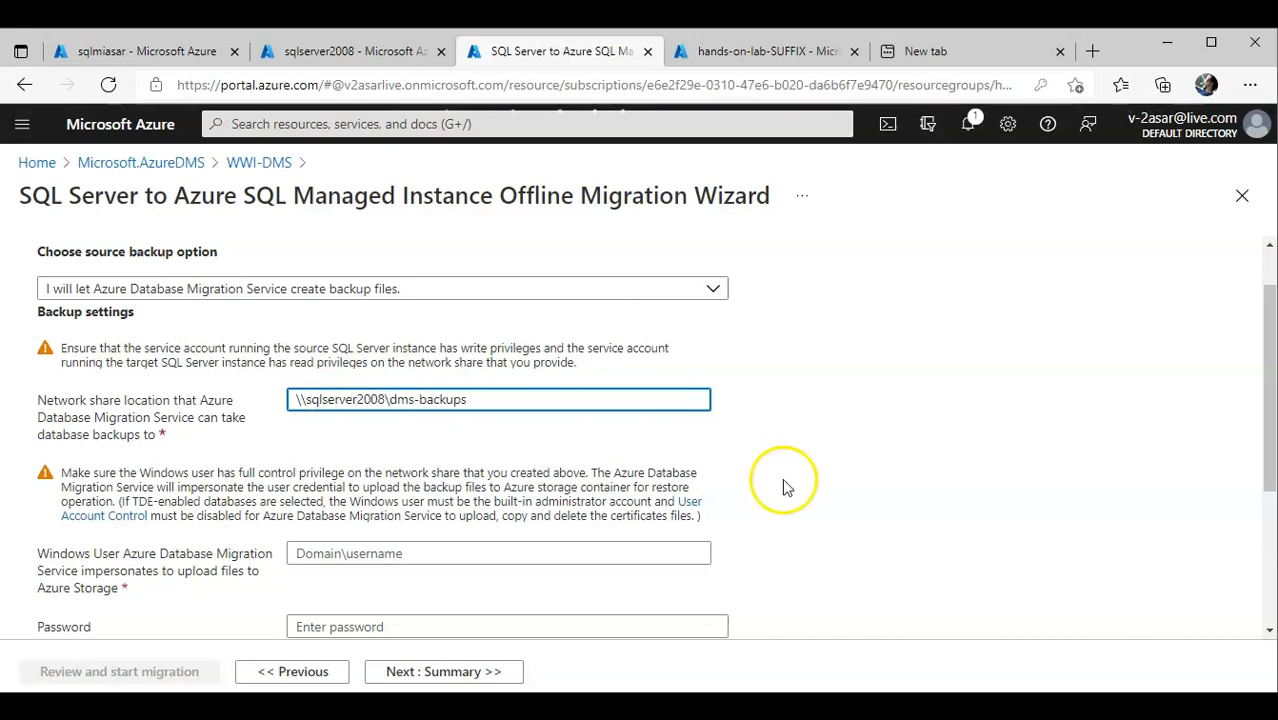
Enter the SQLSERVER2008 domain with the Windows user name for uploading files to Azure Storage, and enter that user's password.
{"action": "scroll", "coordinate": [809, 478], "scroll_direction": "down", "scroll_amount": 1}
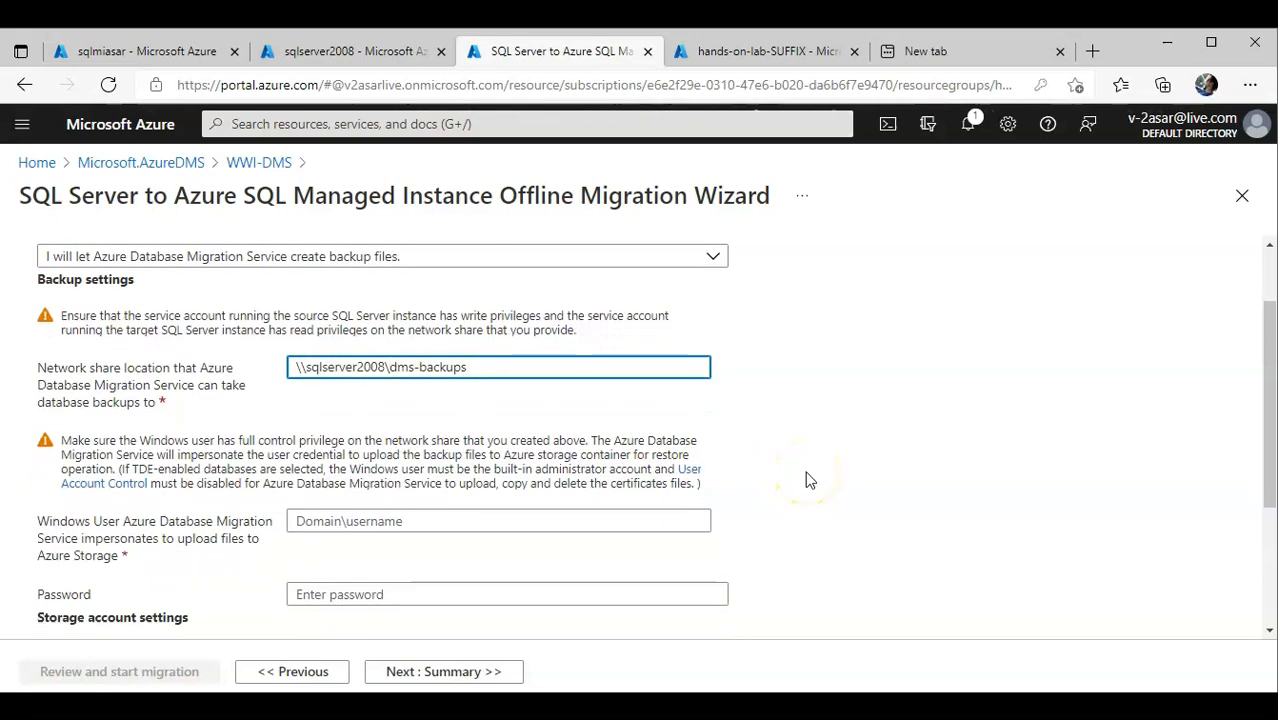
{"action": "left_click", "coordinate": [503, 521]}
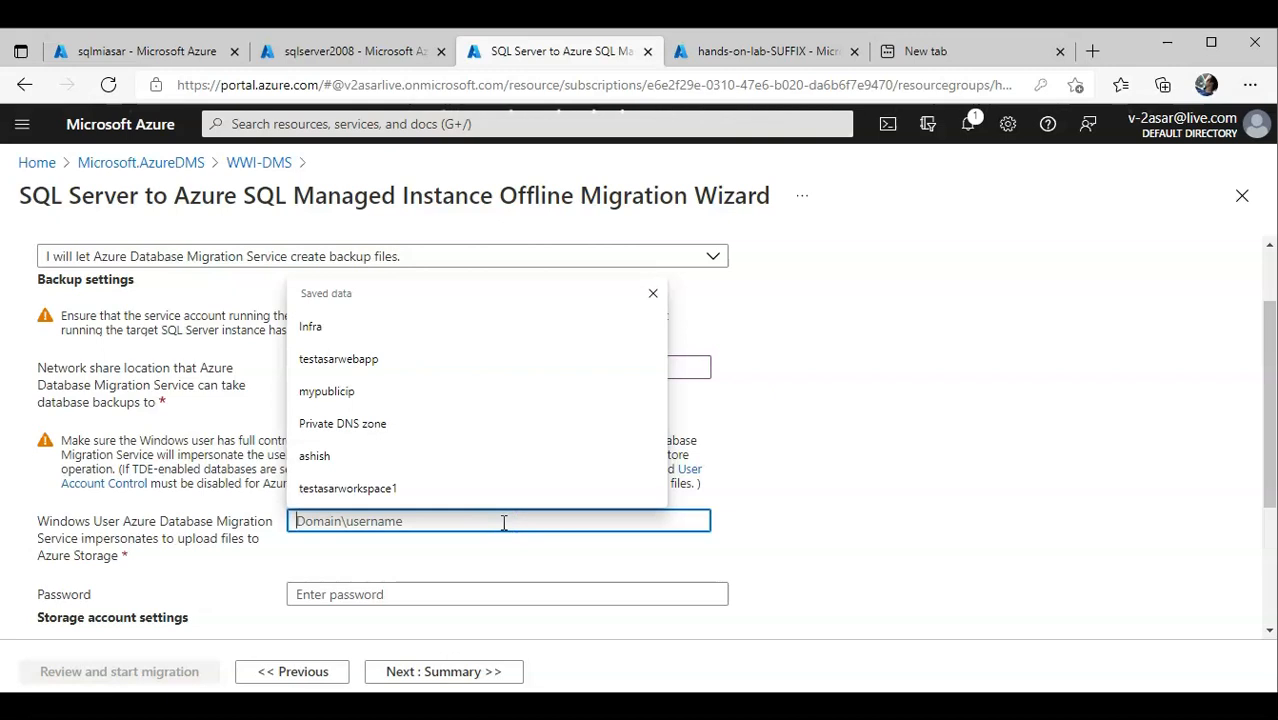
{"action": "type", "text": "sql"}
{"action": "key", "text": "BackSpace"}
{"action": "key", "text": "BackSpace"}
{"action": "key", "text": "BackSpace"}
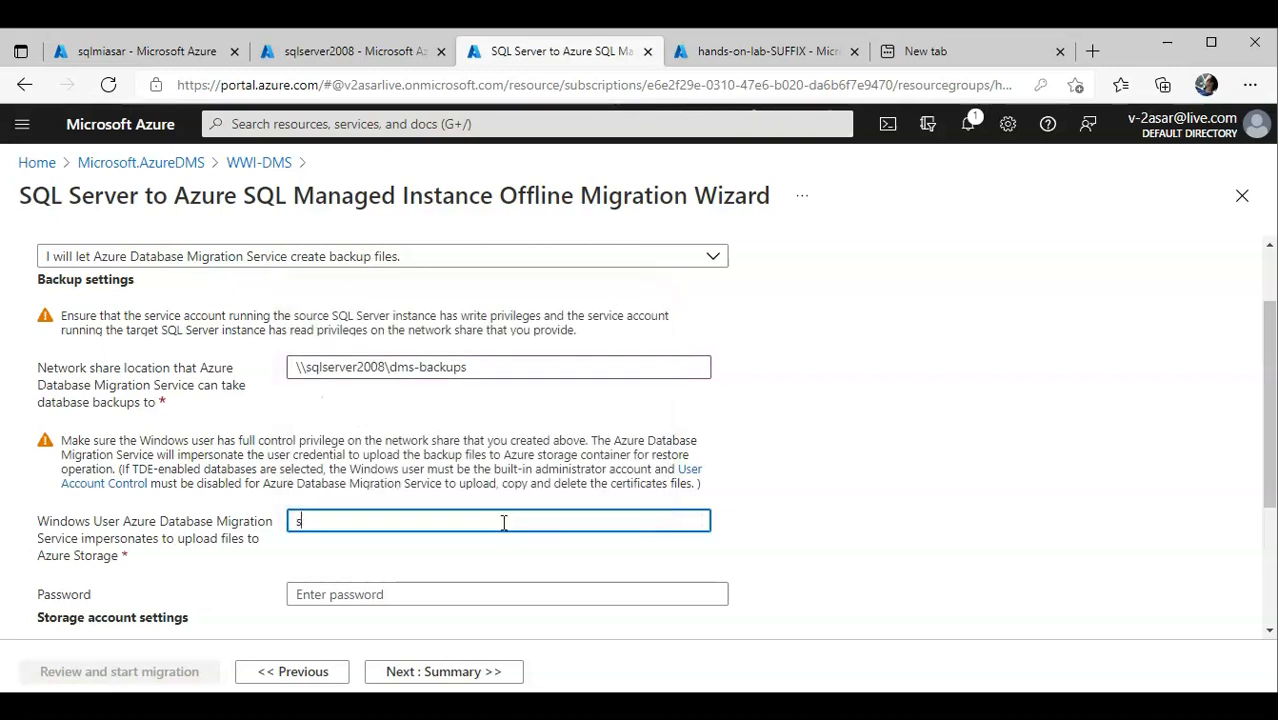
{"action": "type", "text": "SQLSERVER"}
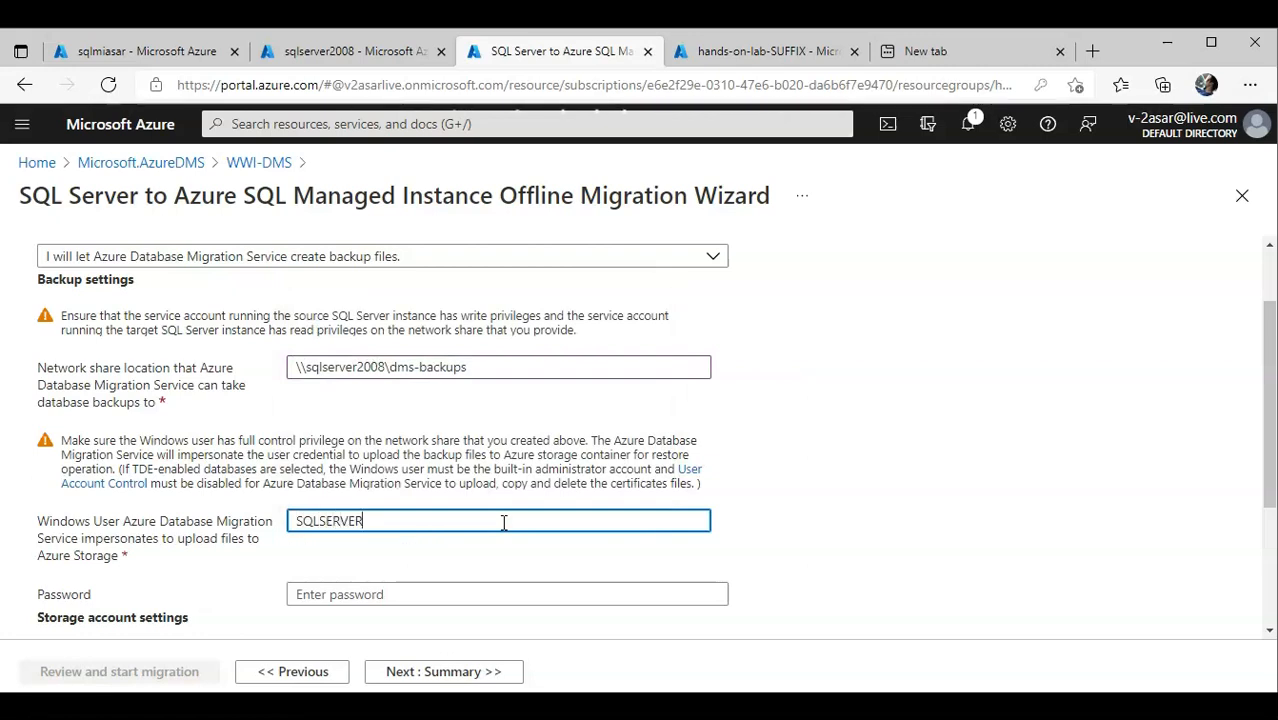
{"action": "type", "text": "2008\\ASA"}
{"action": "key", "text": "BackSpace"}
{"action": "key", "text": "BackSpace"}
{"action": "type", "text": "asar"}
{"action": "key", "text": "Tab"}
{"action": "type", "text": "••••"}
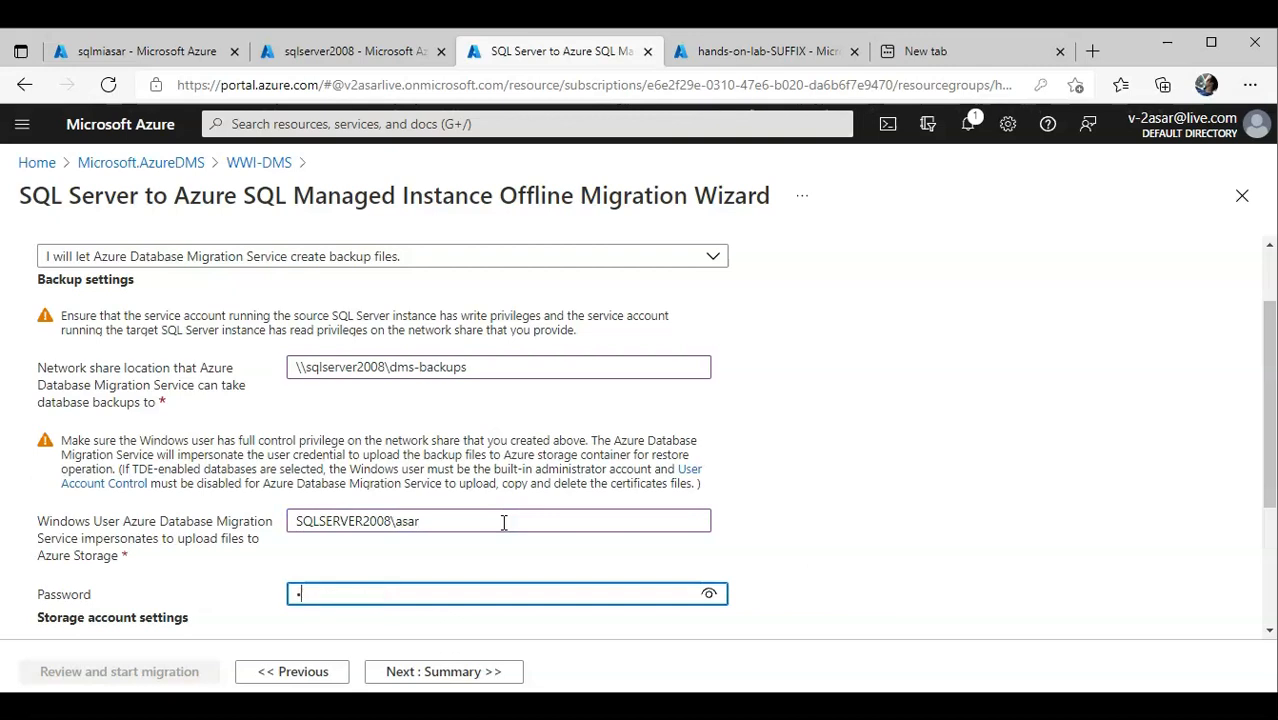
{"action": "type", "text": "••••••"}
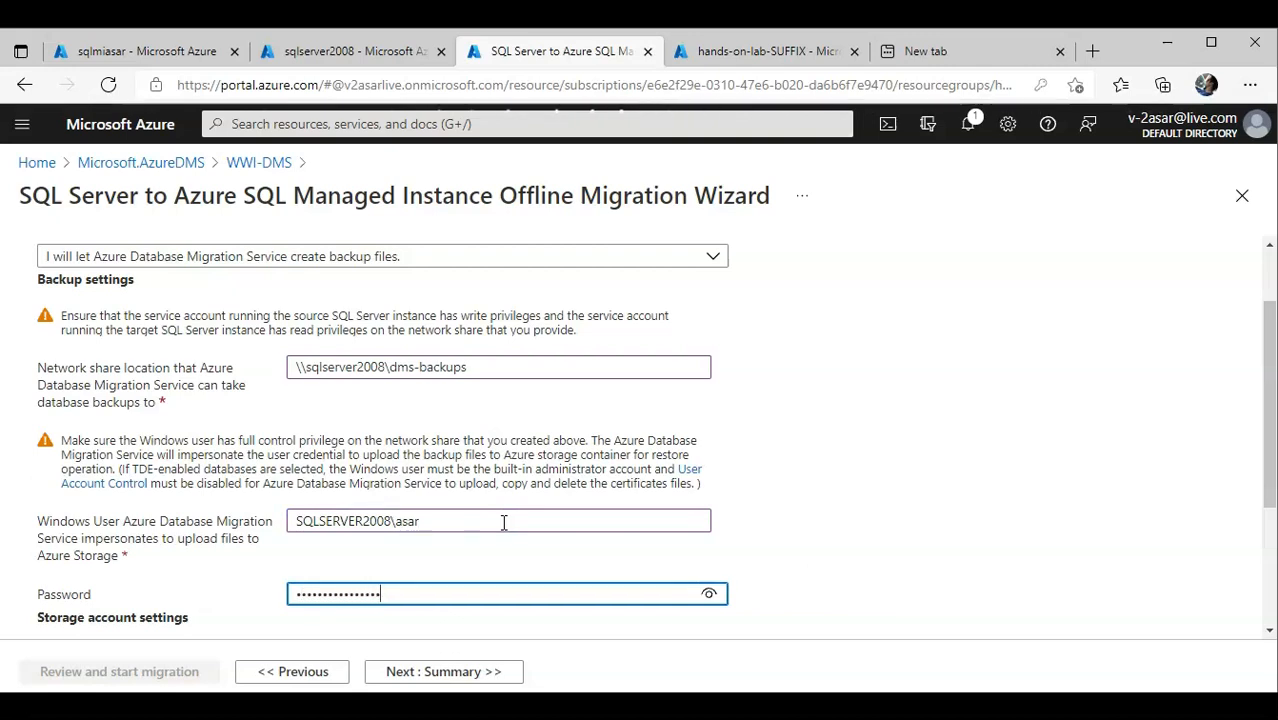
Expand the advanced migration settings and check the SAS URI requirement in the storage account settings.
{"action": "scroll", "coordinate": [939, 443], "scroll_direction": "down", "scroll_amount": 3}
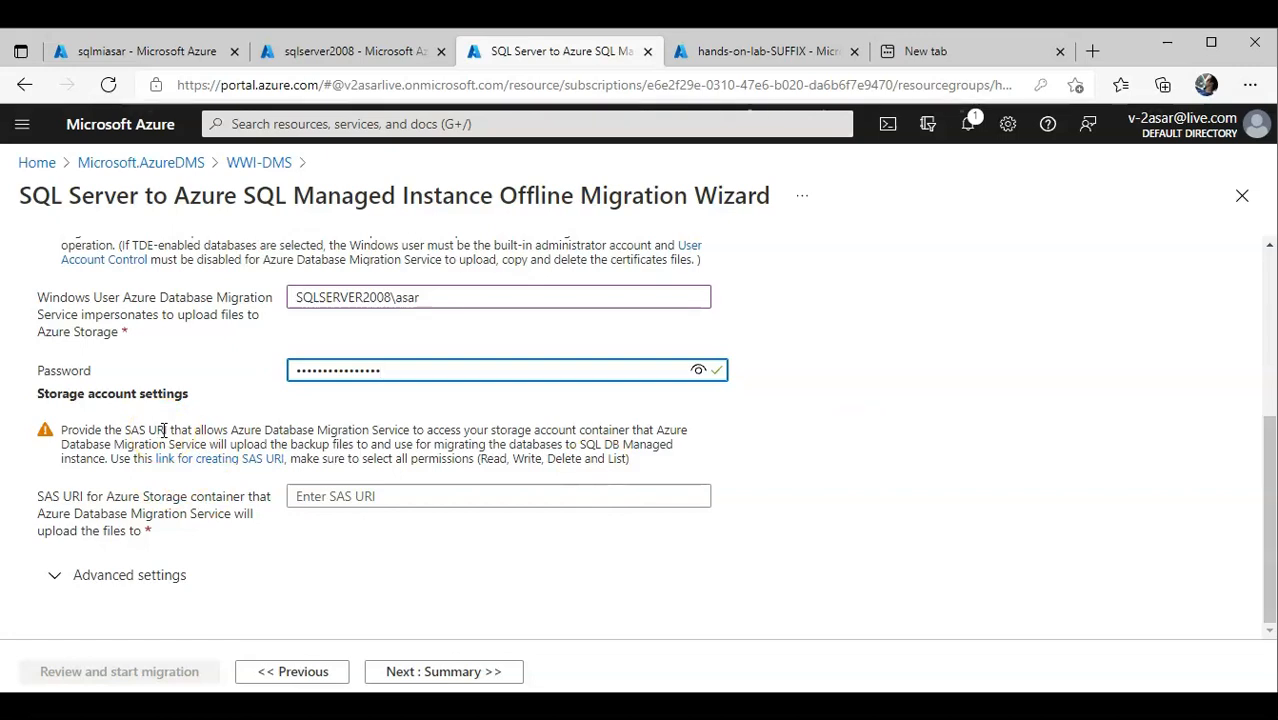
{"action": "left_click", "coordinate": [108, 574]}
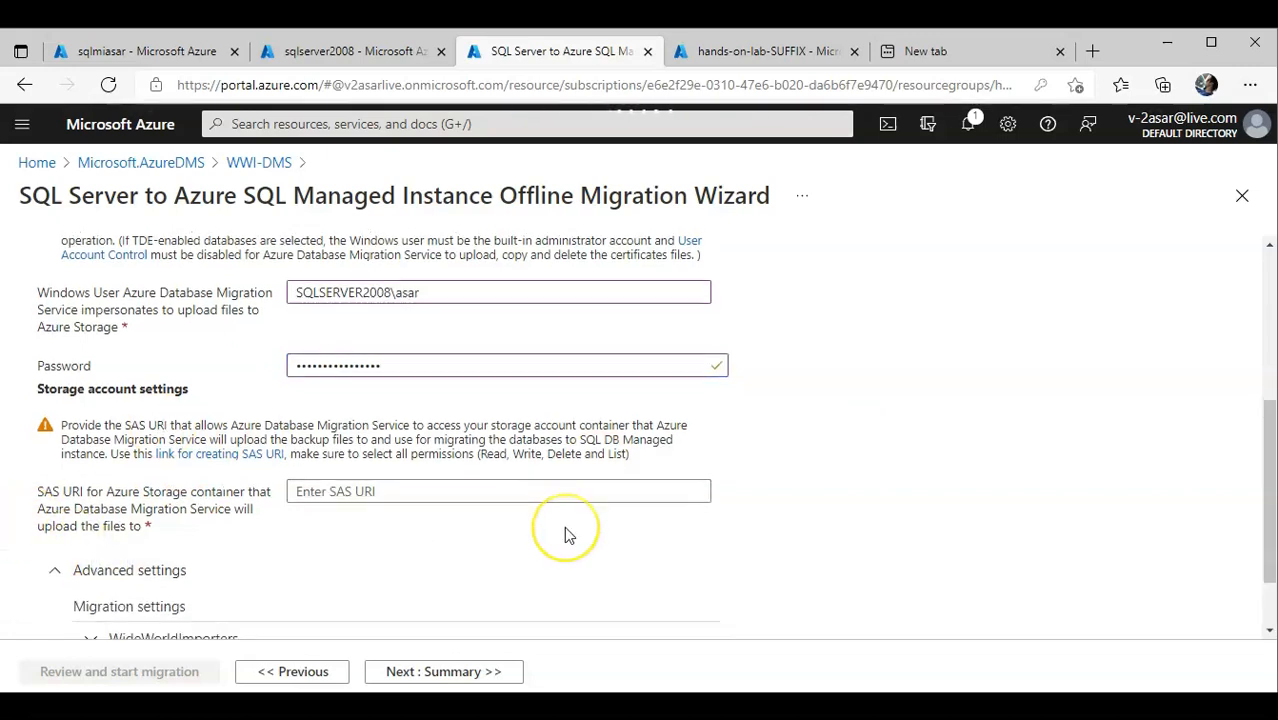
{"action": "scroll", "coordinate": [564, 526], "scroll_direction": "down", "scroll_amount": 1}
{"action": "left_click", "coordinate": [410, 404]}
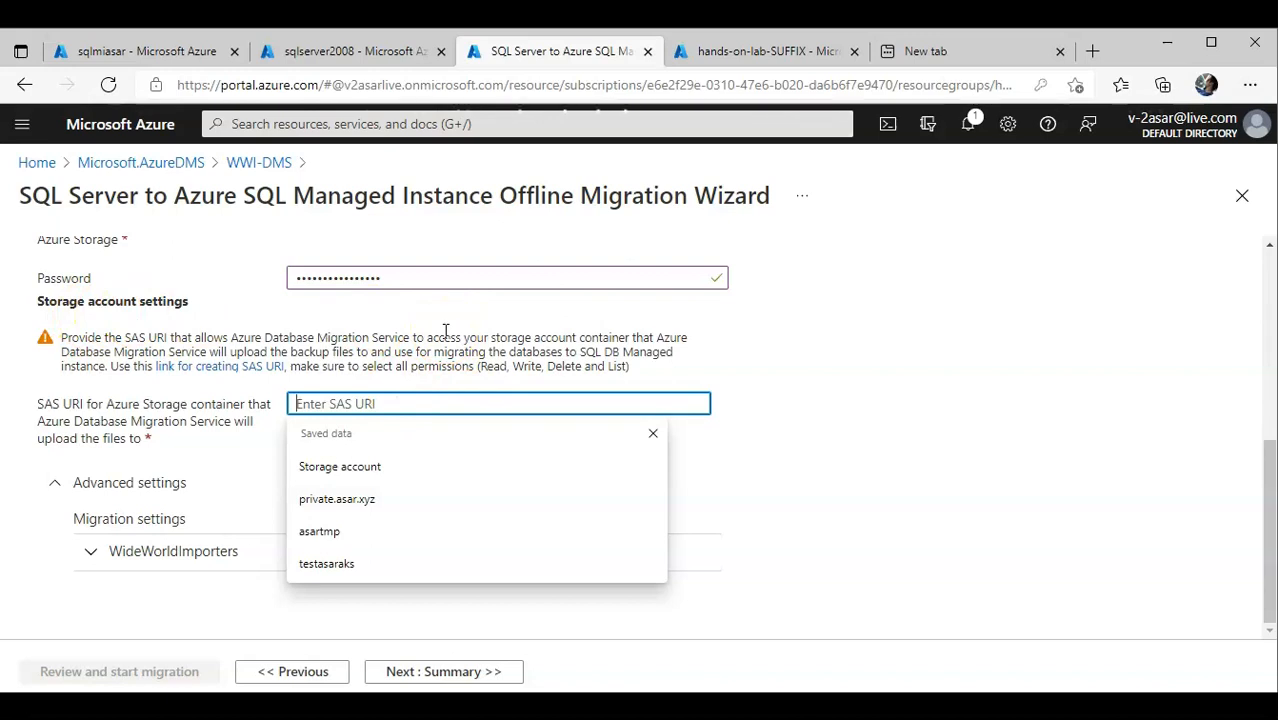
{"action": "left_click", "coordinate": [903, 316]}
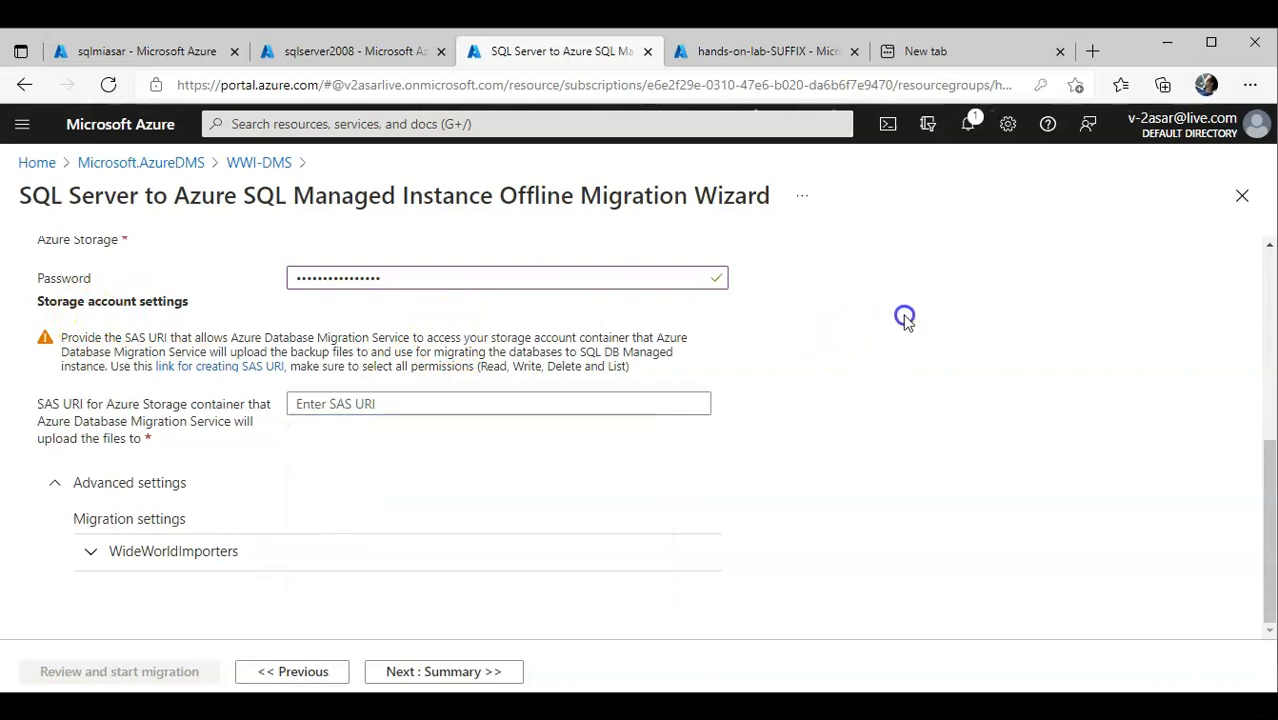
Open the sqlmistoreasar storage account from the hands-on-lab-SUFFIX resource group's resources.
{"action": "left_click", "coordinate": [745, 50]}
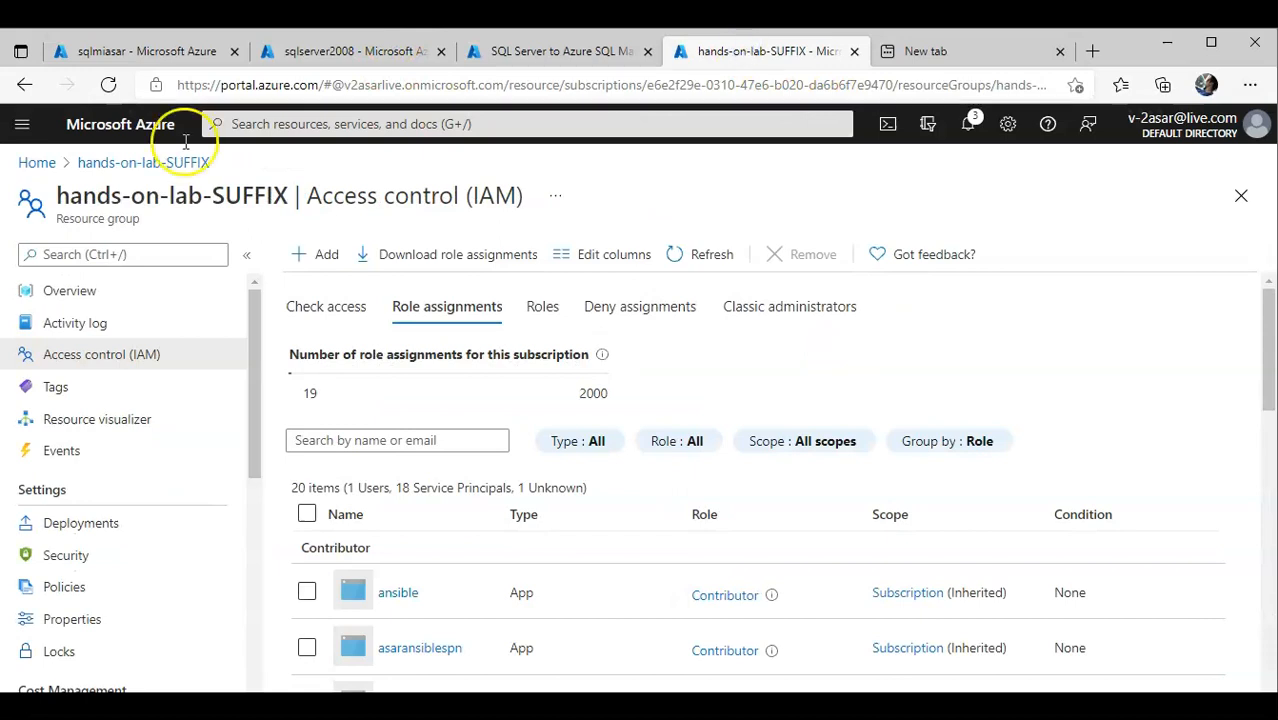
{"action": "left_click", "coordinate": [150, 163]}
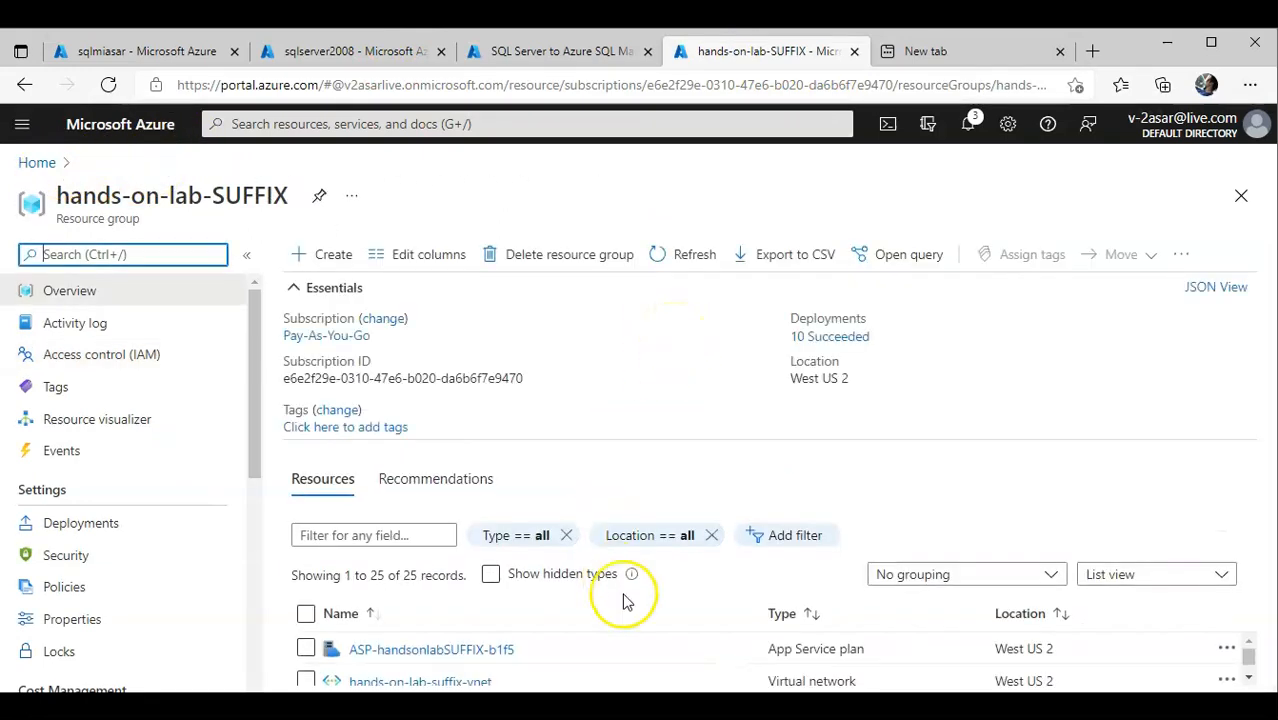
{"action": "left_click", "coordinate": [1249, 677]}
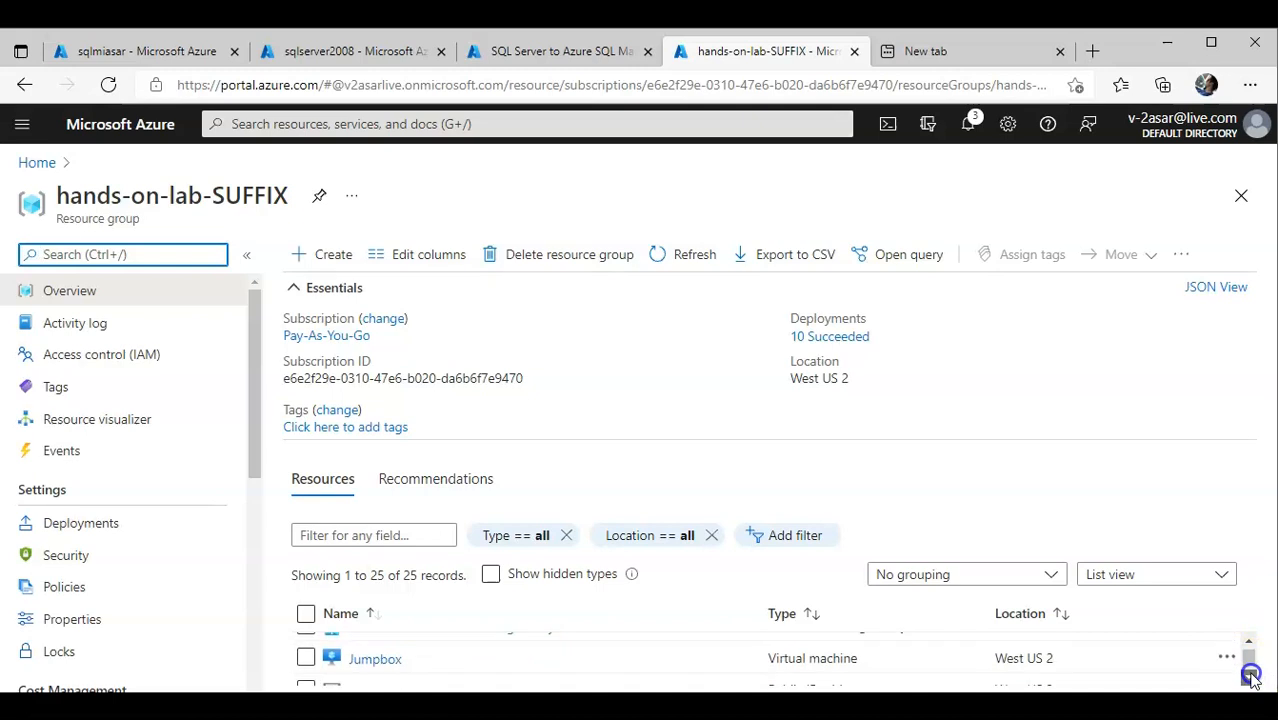
{"action": "left_click", "coordinate": [1251, 675]}
{"action": "left_click", "coordinate": [1251, 675]}
{"action": "left_click", "coordinate": [1251, 675]}
{"action": "left_click", "coordinate": [1251, 675]}
{"action": "left_click", "coordinate": [1251, 677]}
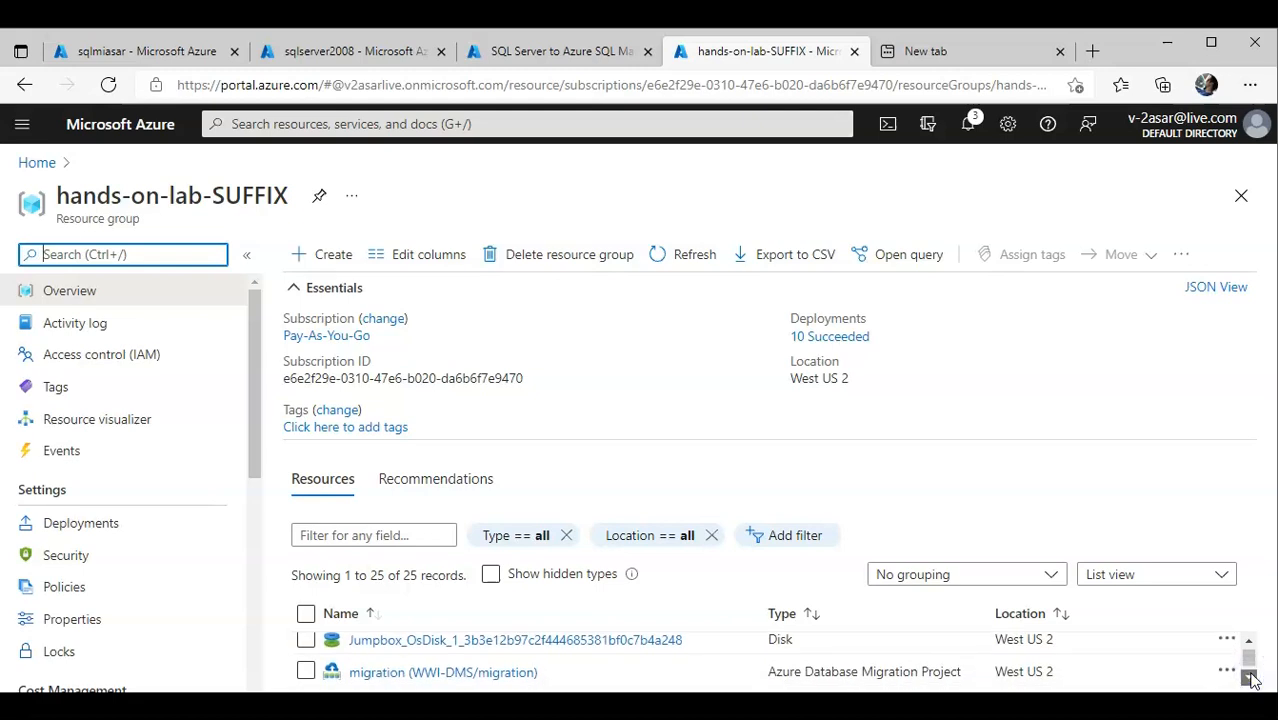
{"action": "left_click", "coordinate": [1251, 677]}
{"action": "left_click", "coordinate": [1251, 677]}
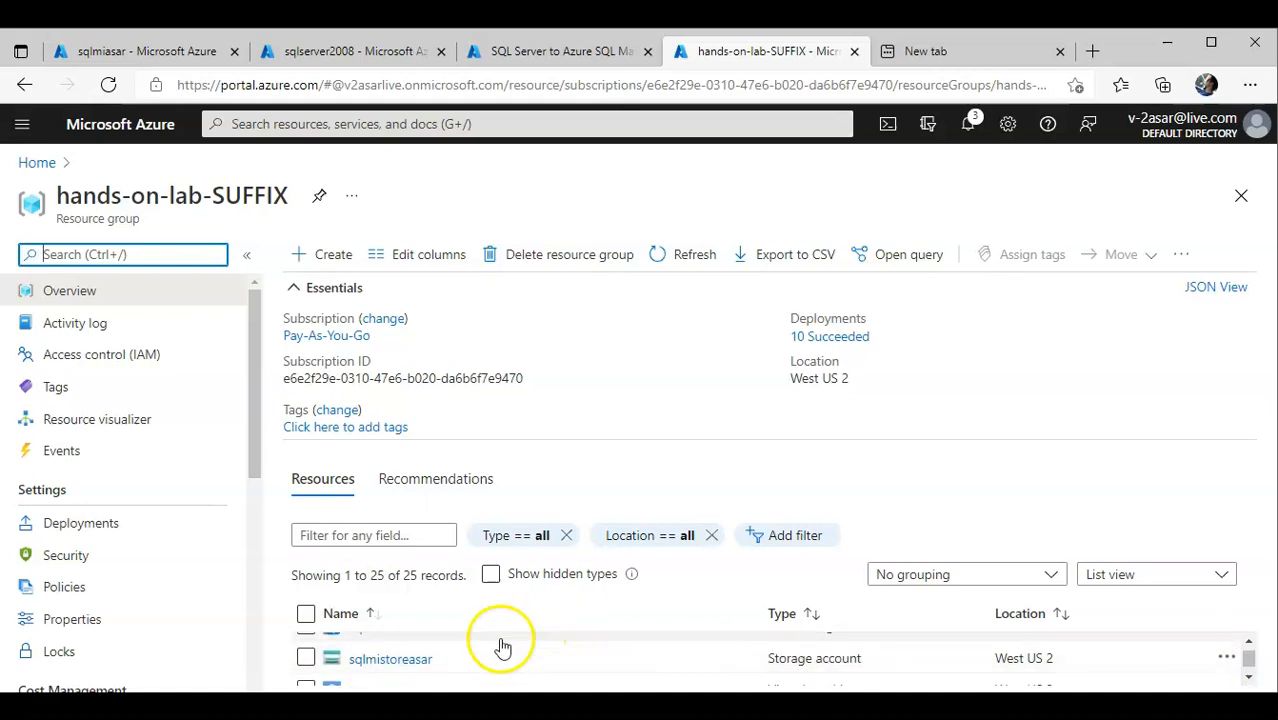
{"action": "left_click", "coordinate": [408, 658]}
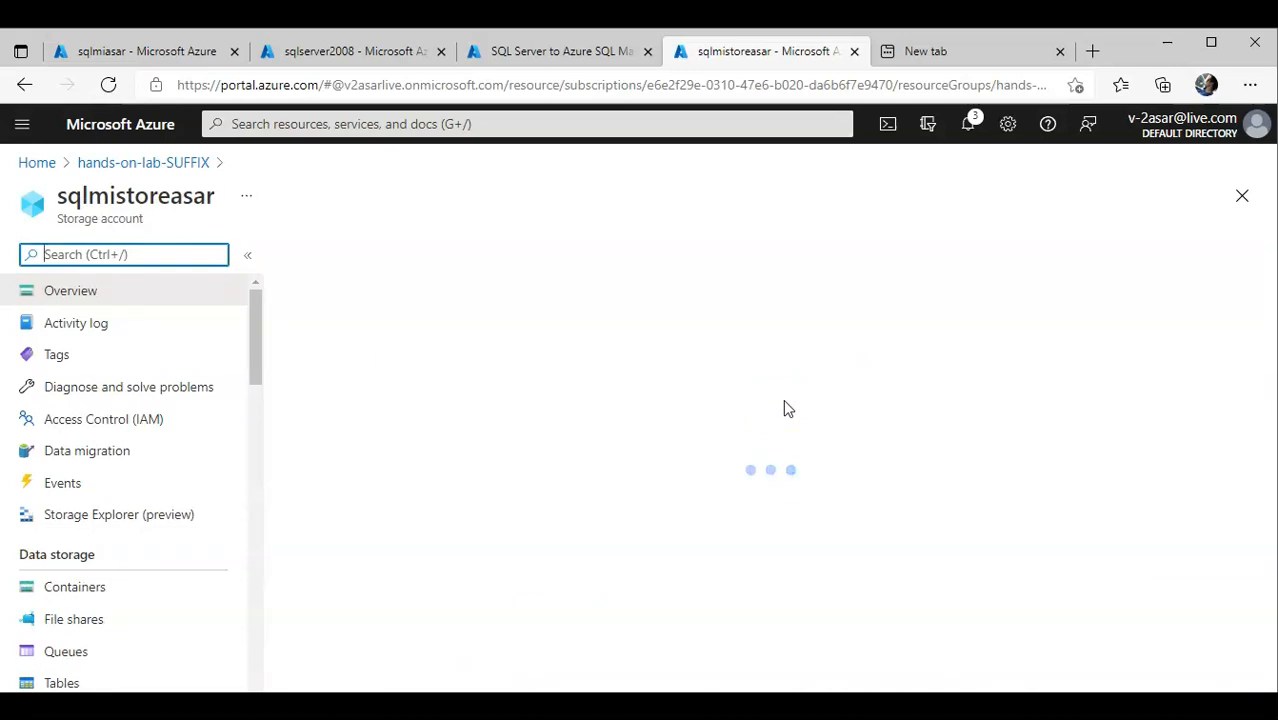
Open the storage account's shared access signature settings and review the allowed services, resource types, permissions and validity period.
{"action": "left_click_drag", "start_coordinate": [252, 352], "coordinate": [259, 424]}
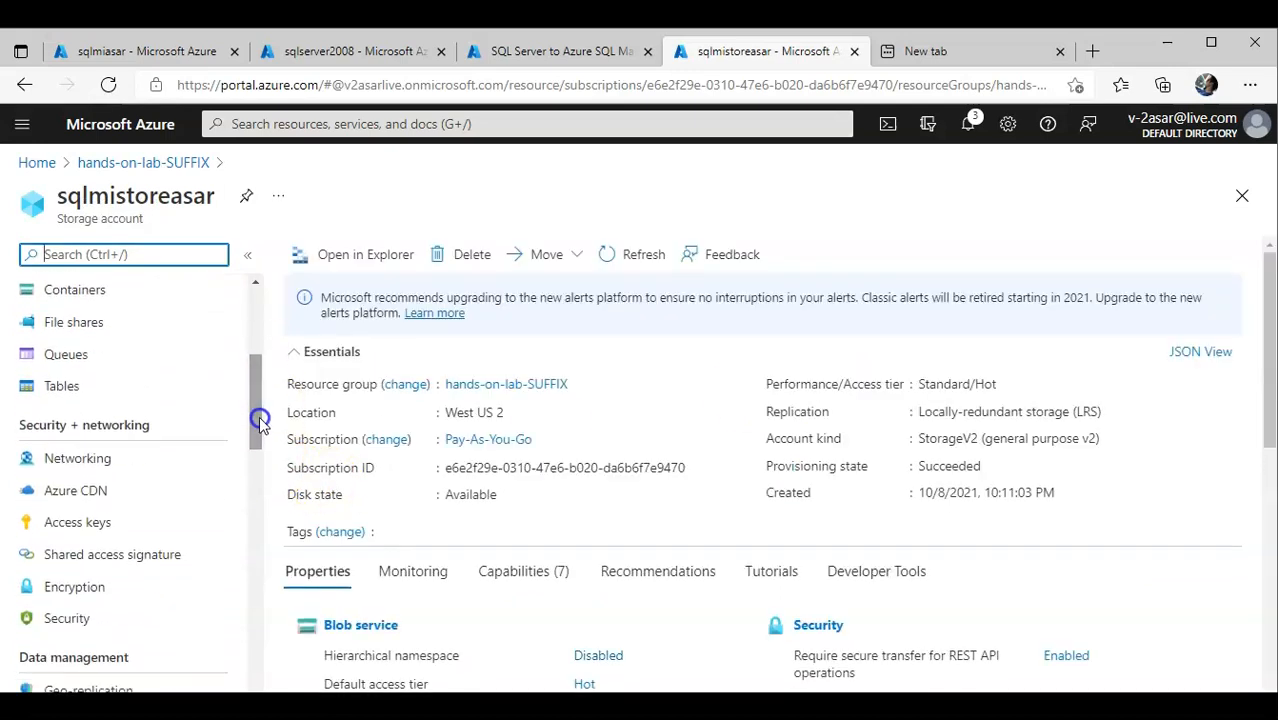
{"action": "left_click", "coordinate": [134, 554]}
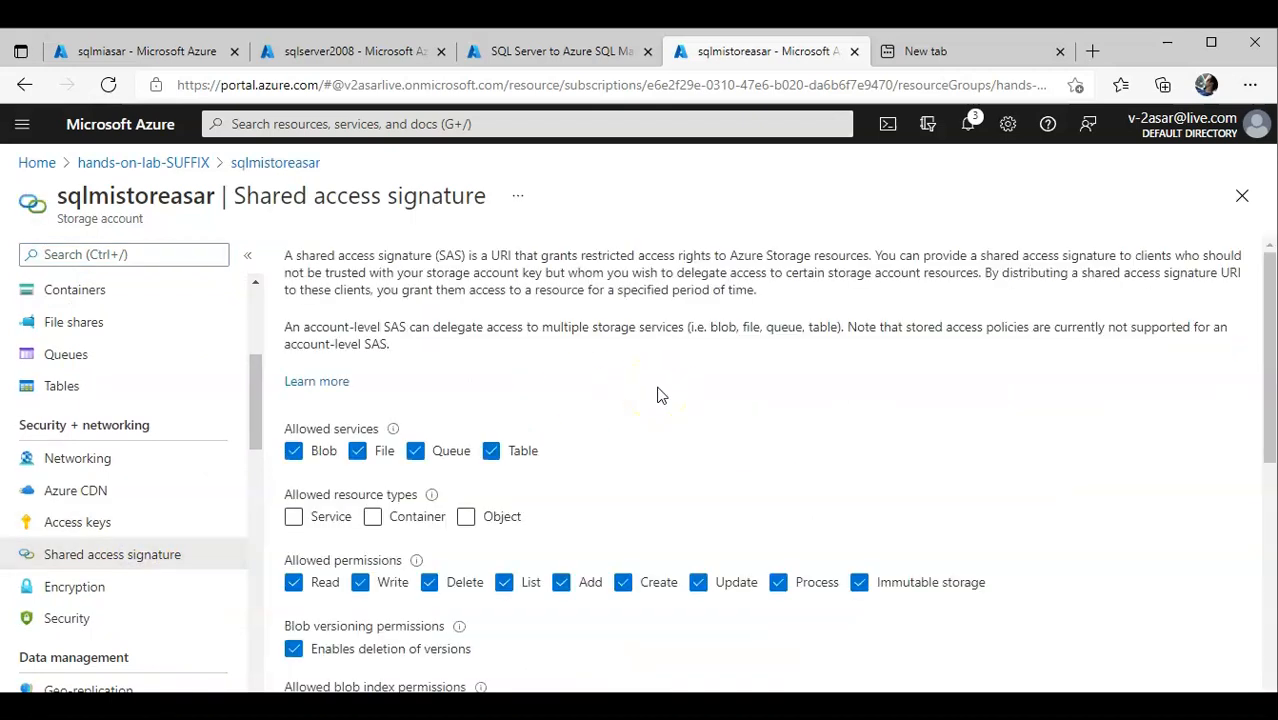
{"action": "scroll", "coordinate": [657, 395], "scroll_direction": "down", "scroll_amount": 2}
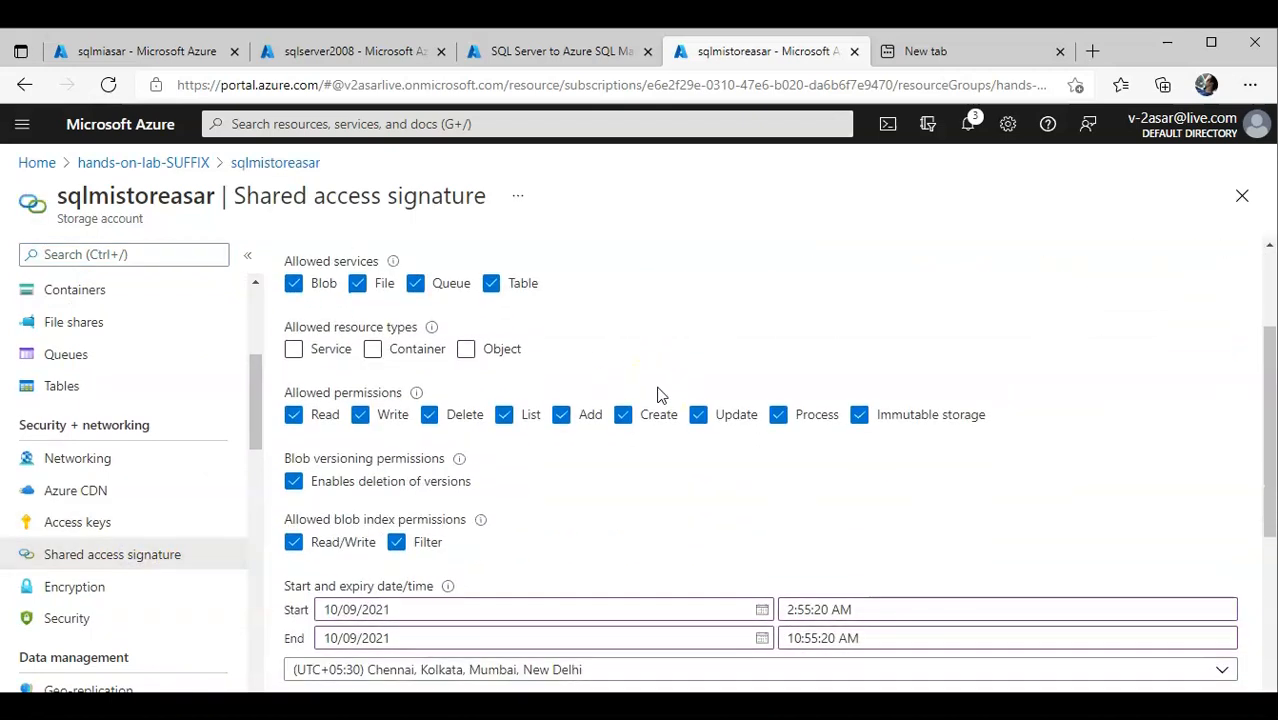
{"action": "scroll", "coordinate": [657, 395], "scroll_direction": "down", "scroll_amount": 1}
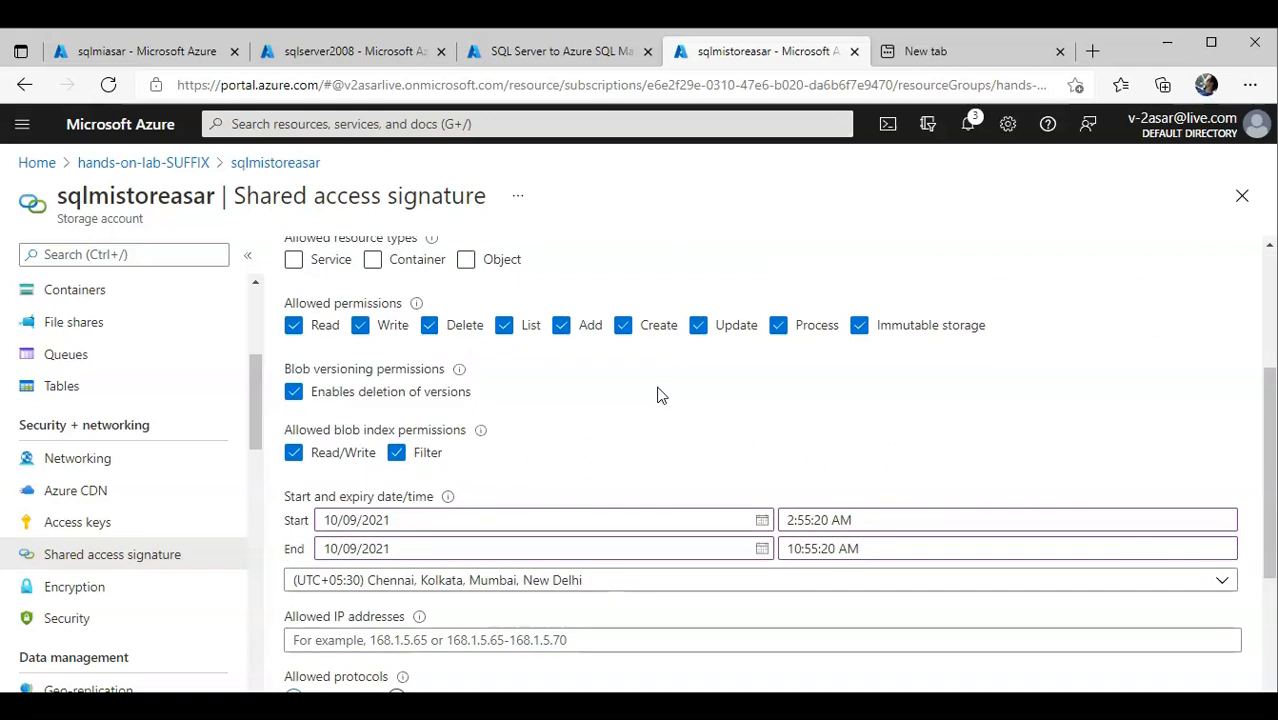
Set the shared access signature's start date to 10/08/2021 and try to generate the SAS and connection string.
{"action": "scroll", "coordinate": [657, 395], "scroll_direction": "down", "scroll_amount": 1}
{"action": "scroll", "coordinate": [657, 395], "scroll_direction": "up", "scroll_amount": 4}
{"action": "scroll", "coordinate": [657, 395], "scroll_direction": "down", "scroll_amount": 5}
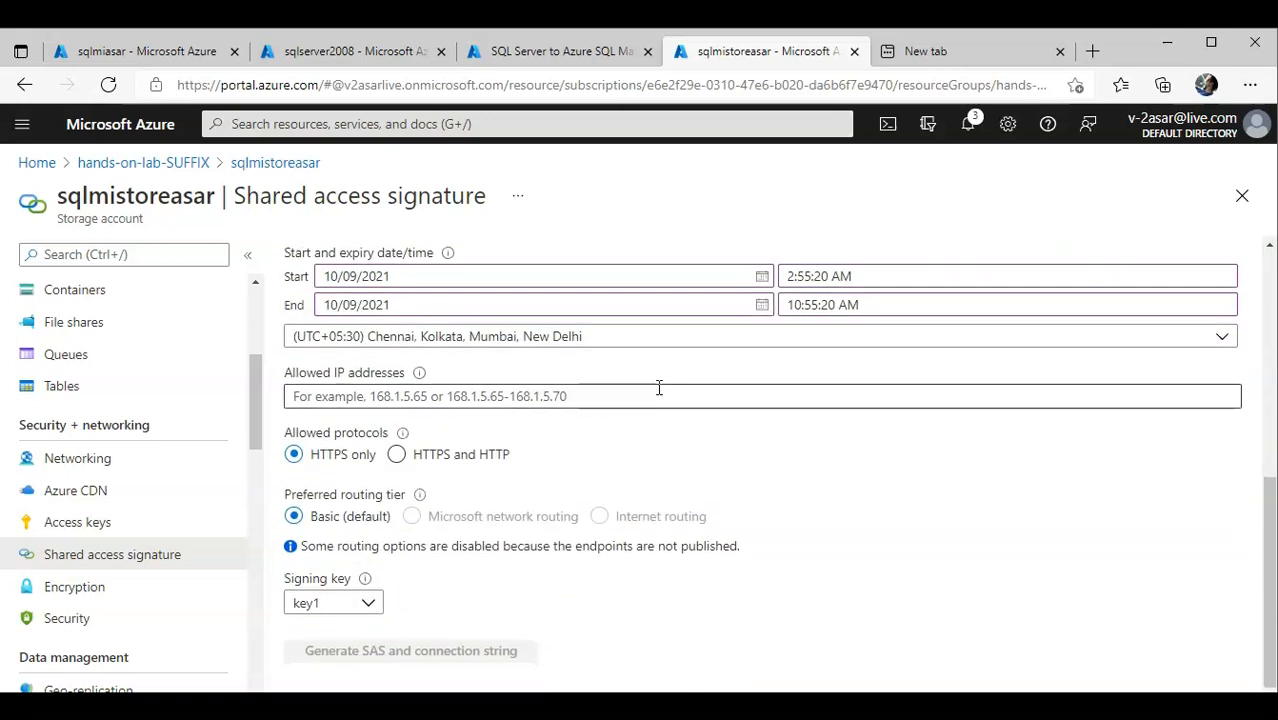
{"action": "scroll", "coordinate": [719, 514], "scroll_direction": "up", "scroll_amount": 1}
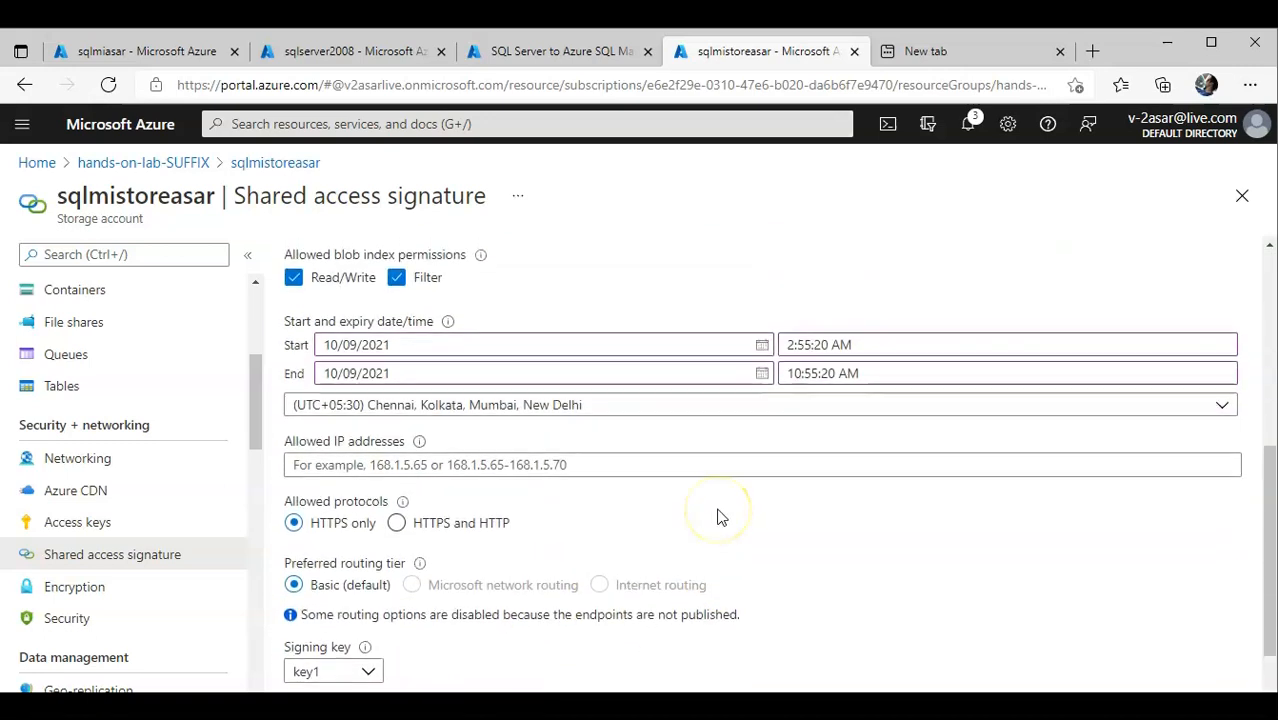
{"action": "scroll", "coordinate": [719, 514], "scroll_direction": "up", "scroll_amount": 1}
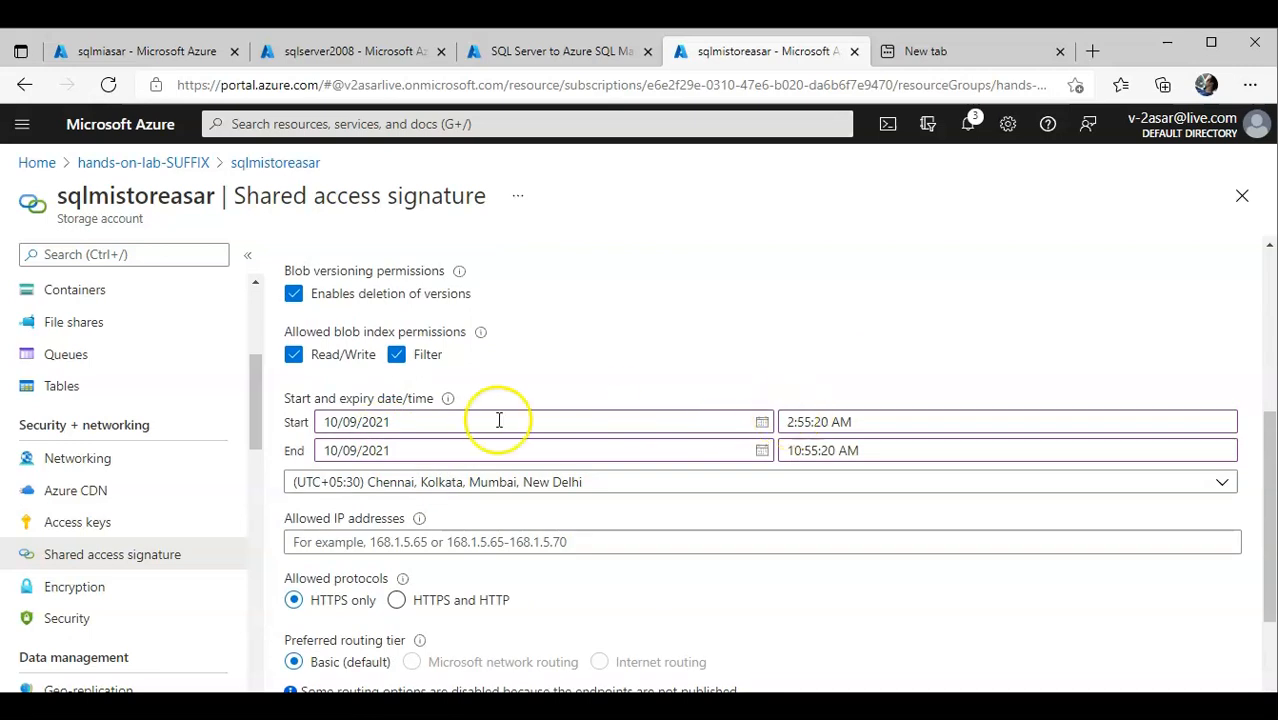
{"action": "left_click", "coordinate": [477, 424]}
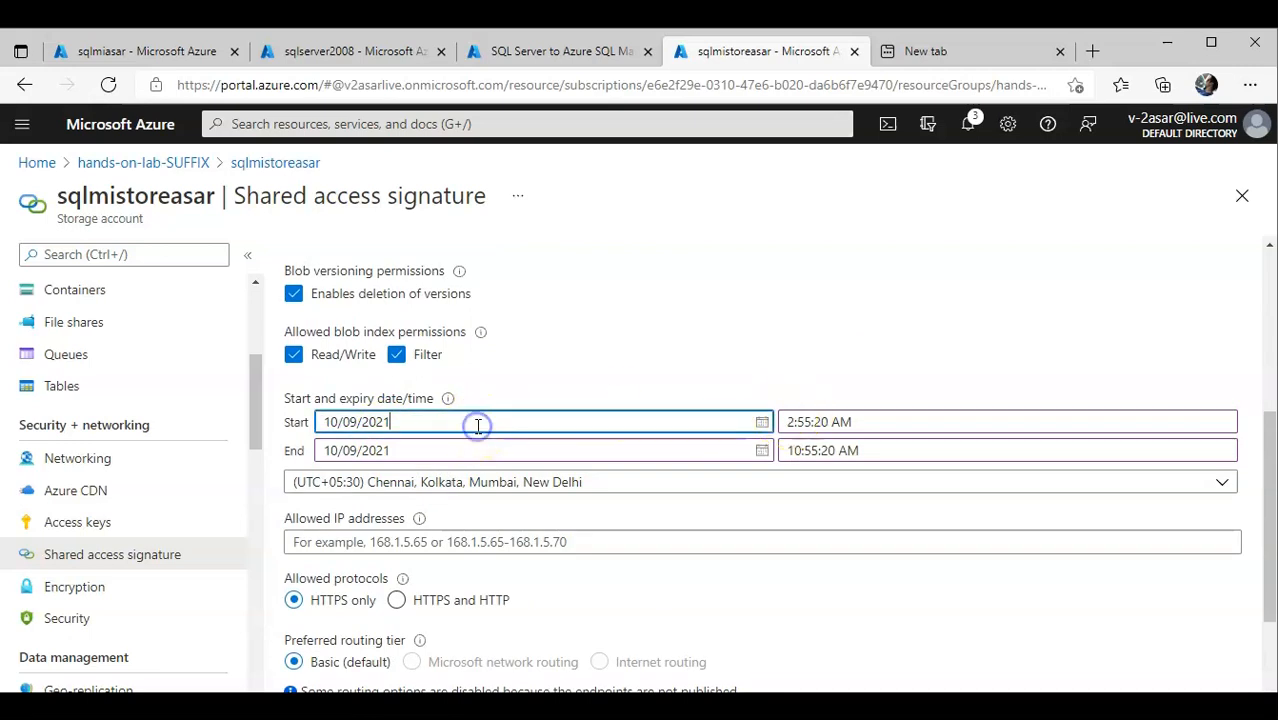
{"action": "left_click", "coordinate": [790, 421]}
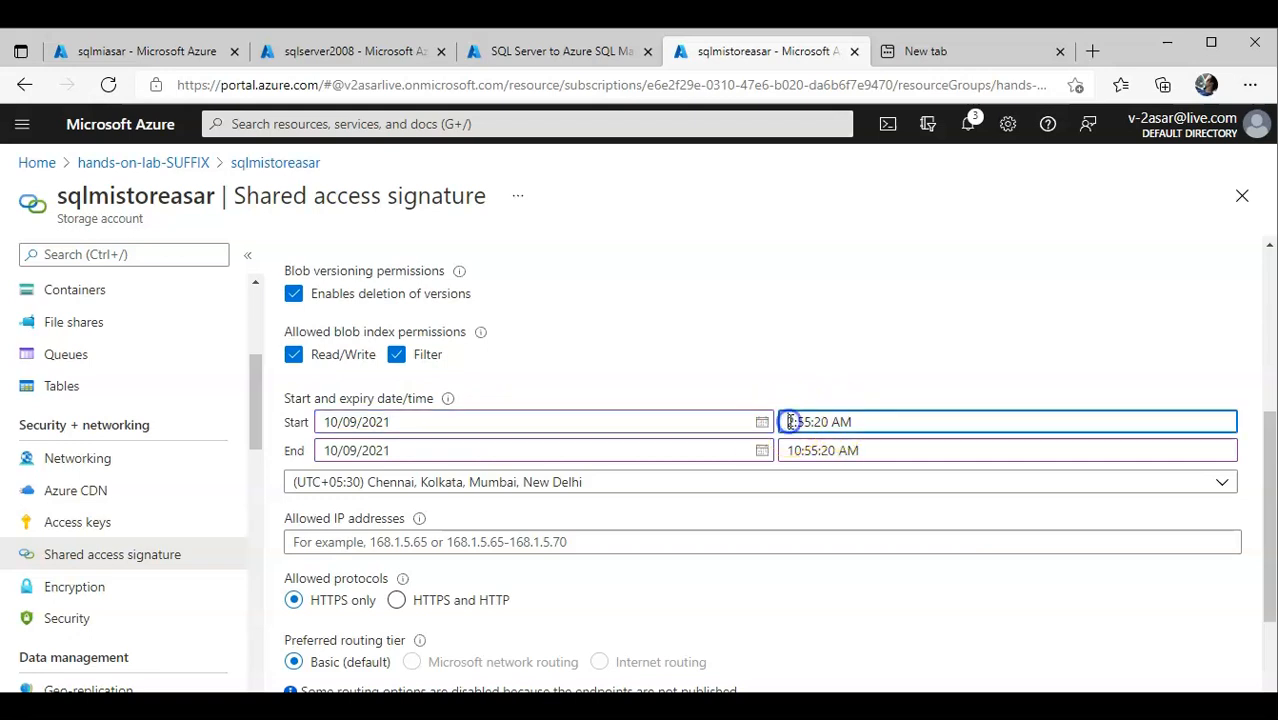
{"action": "left_click", "coordinate": [471, 423]}
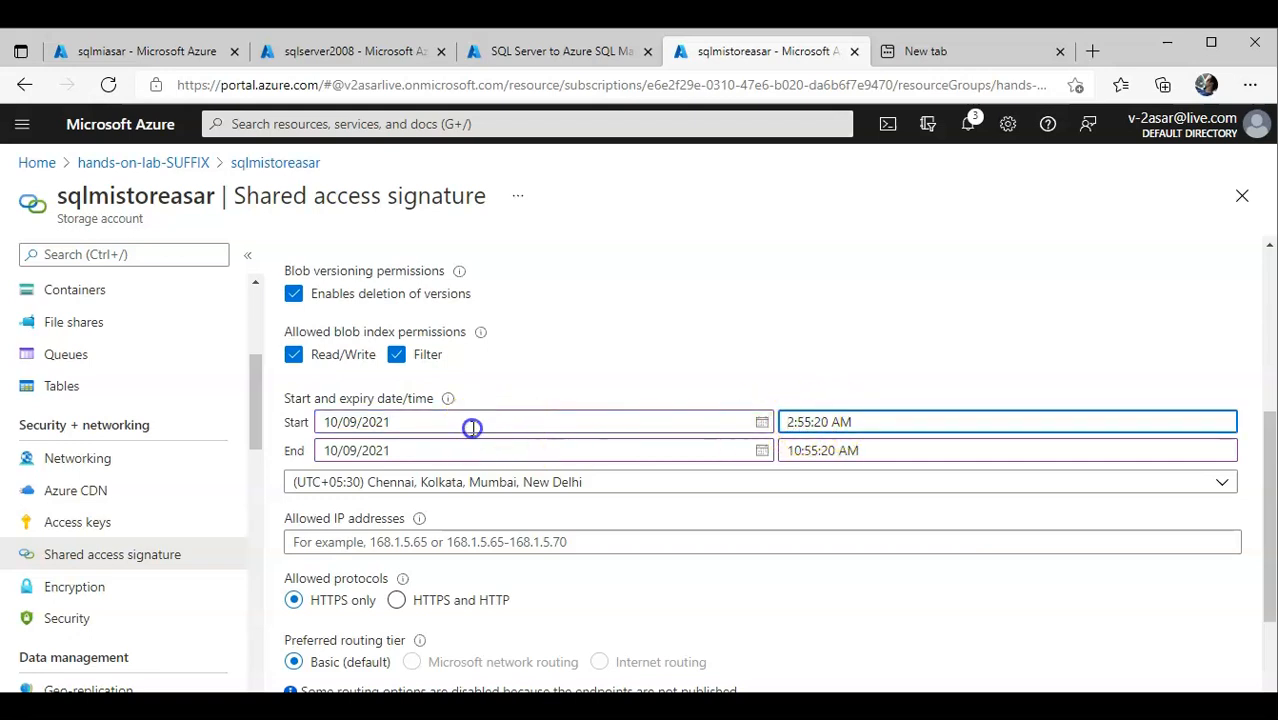
{"action": "left_click", "coordinate": [355, 422]}
{"action": "key", "text": "BackSpace"}
{"action": "type", "text": "8"}
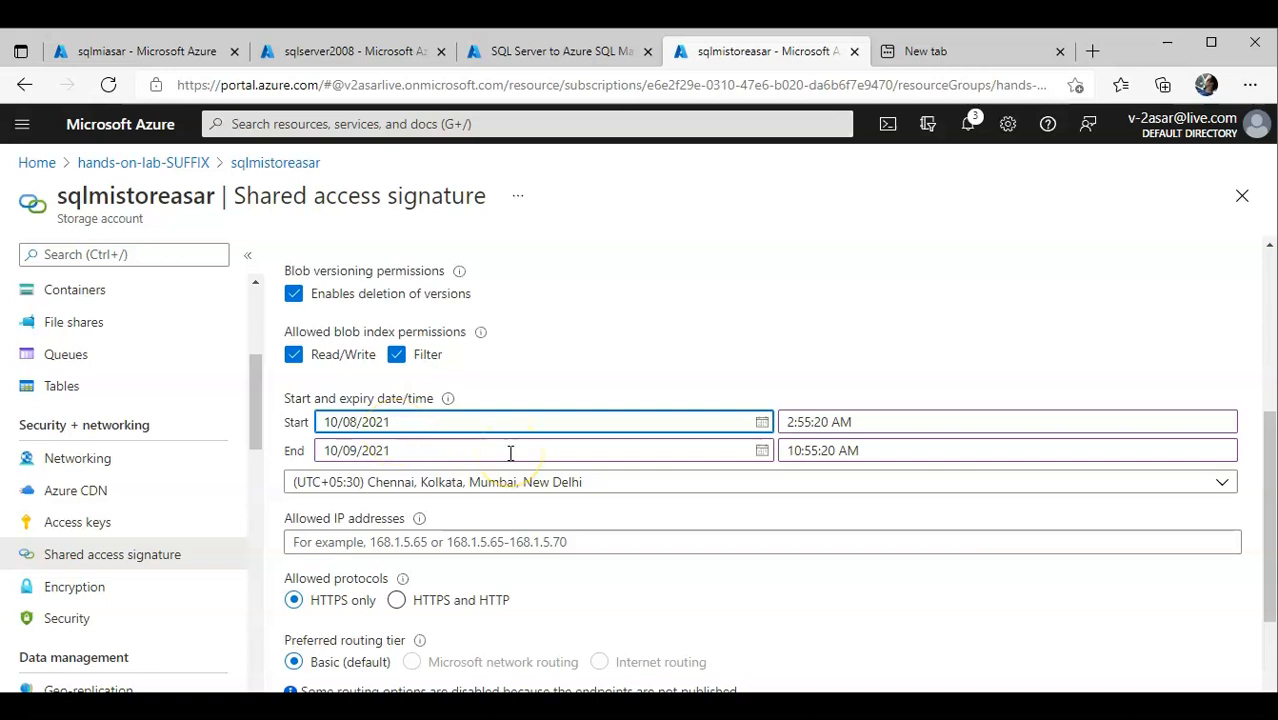
{"action": "scroll", "coordinate": [508, 451], "scroll_direction": "down", "scroll_amount": 2}
{"action": "left_click", "coordinate": [373, 650]}
{"action": "scroll", "coordinate": [660, 540], "scroll_direction": "up", "scroll_amount": 1}
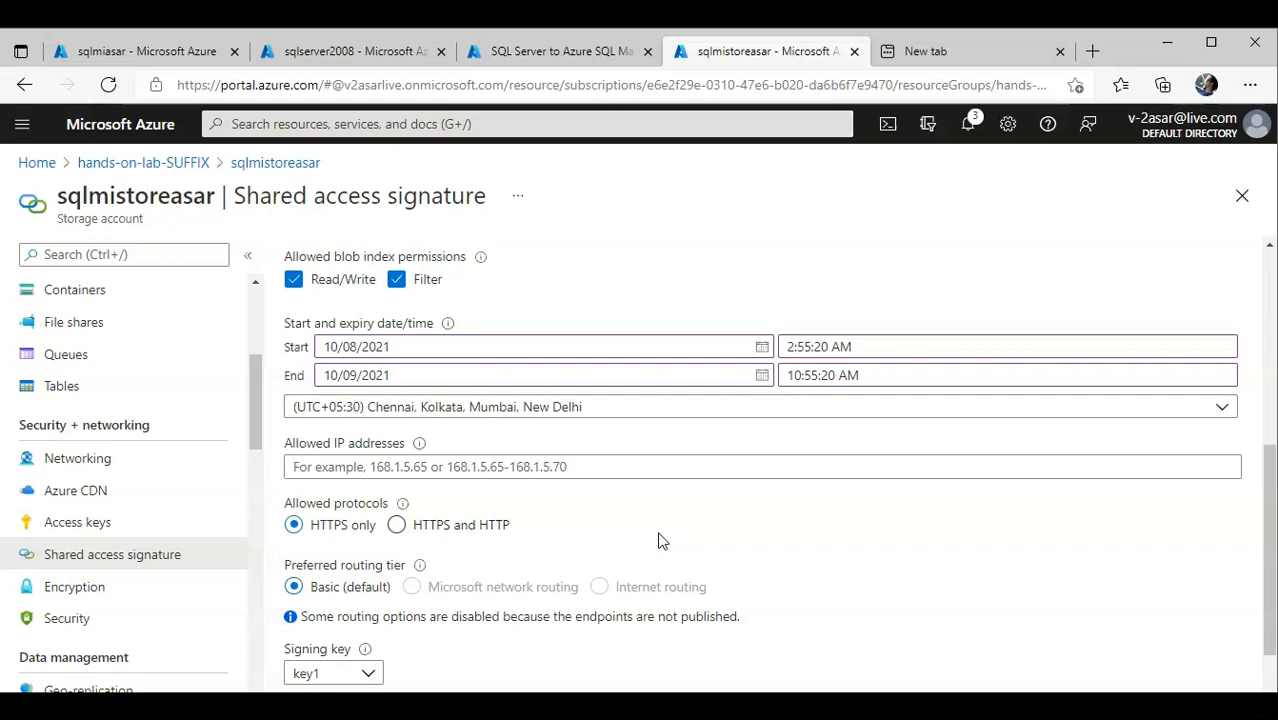
Allow the Service, Container and Object resource types for the shared access signature.
{"action": "scroll", "coordinate": [650, 490], "scroll_direction": "up", "scroll_amount": 3}
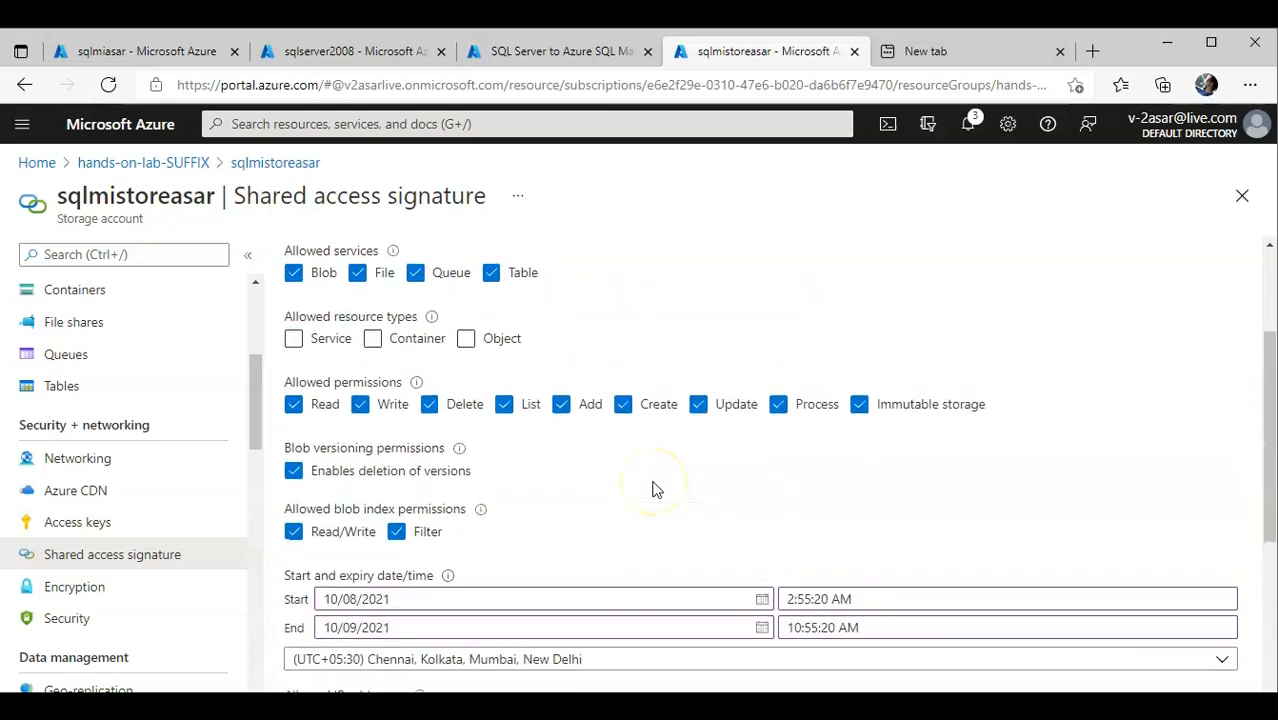
{"action": "left_click", "coordinate": [295, 338]}
{"action": "left_click", "coordinate": [372, 338]}
{"action": "left_click", "coordinate": [489, 343]}
{"action": "scroll", "coordinate": [650, 365], "scroll_direction": "down", "scroll_amount": 2}
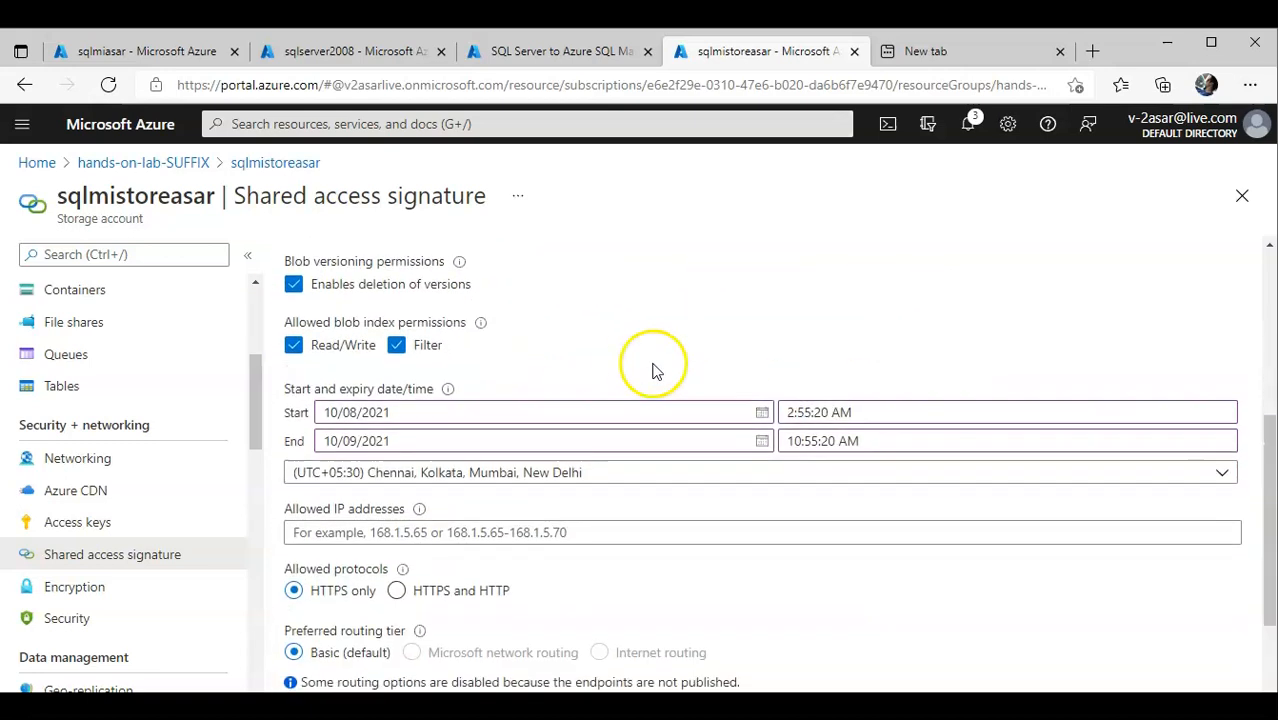
Set the shared access signature's start date to 10/09/2021 and generate the SAS and connection string.
{"action": "left_click", "coordinate": [357, 413]}
{"action": "key", "text": "BackSpace"}
{"action": "type", "text": "9"}
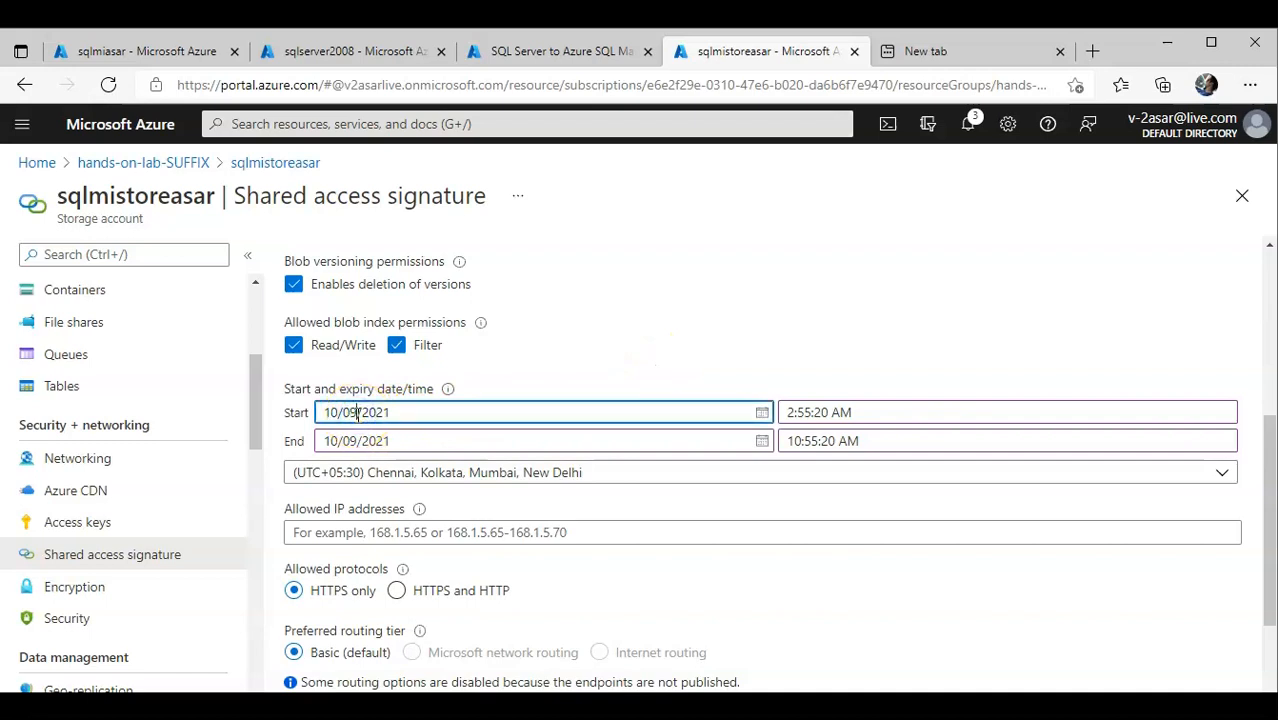
{"action": "scroll", "coordinate": [696, 366], "scroll_direction": "down", "scroll_amount": 2}
{"action": "left_click", "coordinate": [425, 648]}
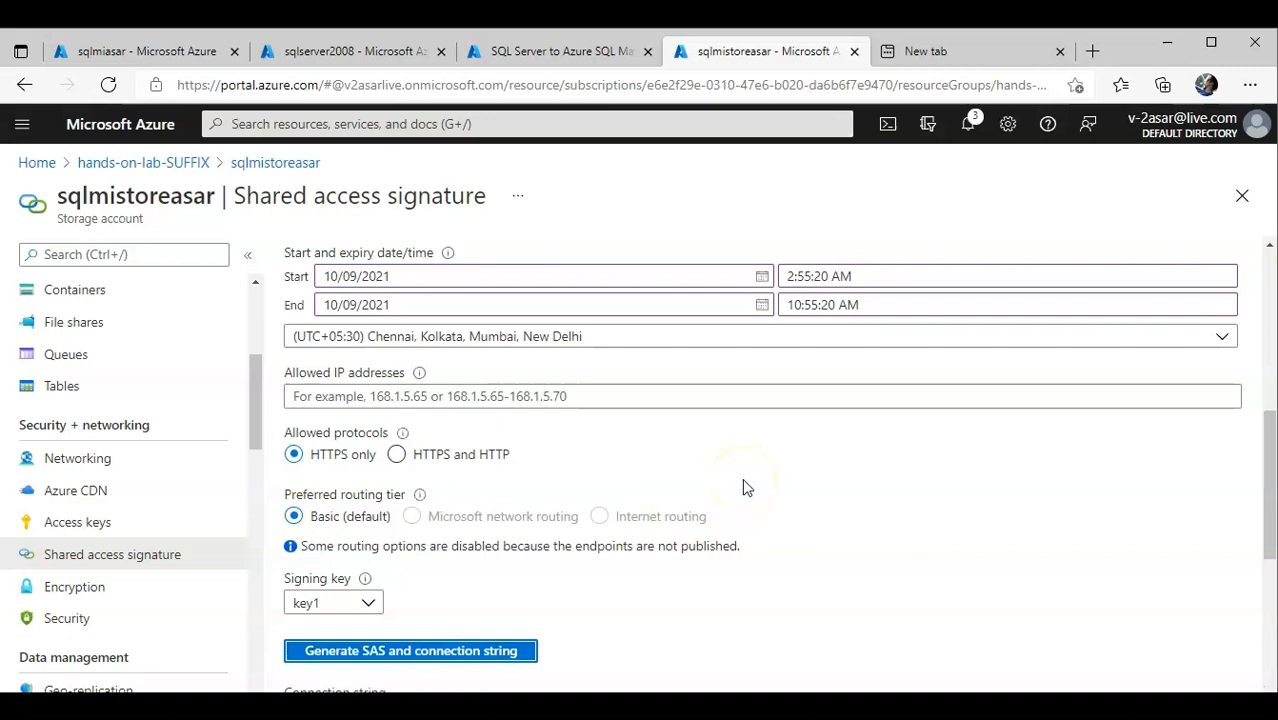
{"action": "scroll", "coordinate": [742, 481], "scroll_direction": "down", "scroll_amount": 4}
{"action": "scroll", "coordinate": [742, 481], "scroll_direction": "up", "scroll_amount": 1}
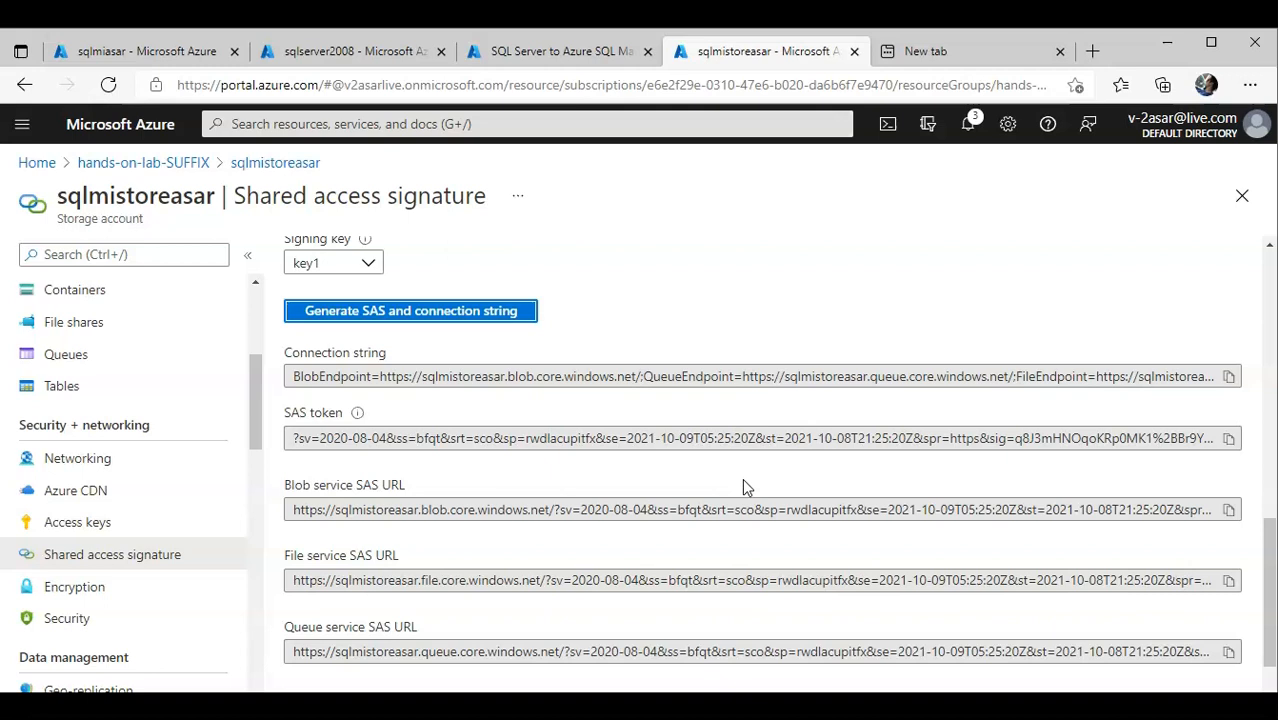
Copy the generated Blob service SAS URL of the sqlmistoreasar storage account.
{"action": "left_click", "coordinate": [168, 50]}
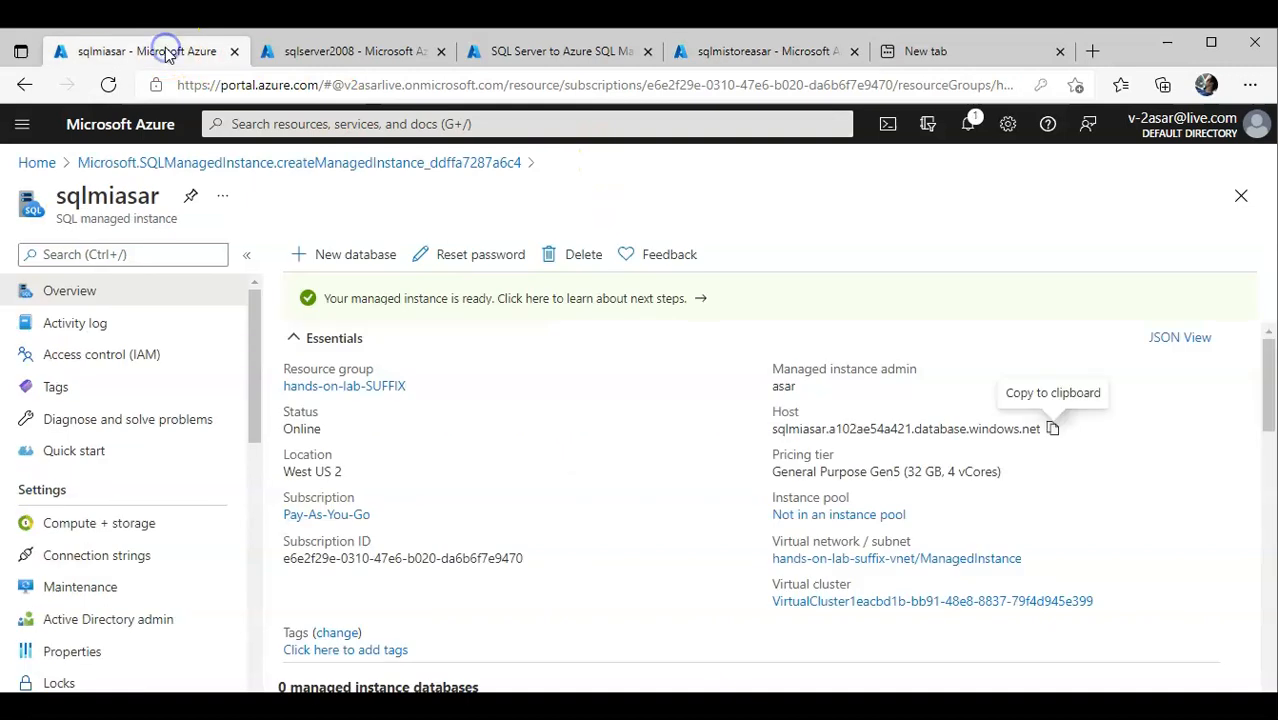
{"action": "left_click", "coordinate": [560, 51]}
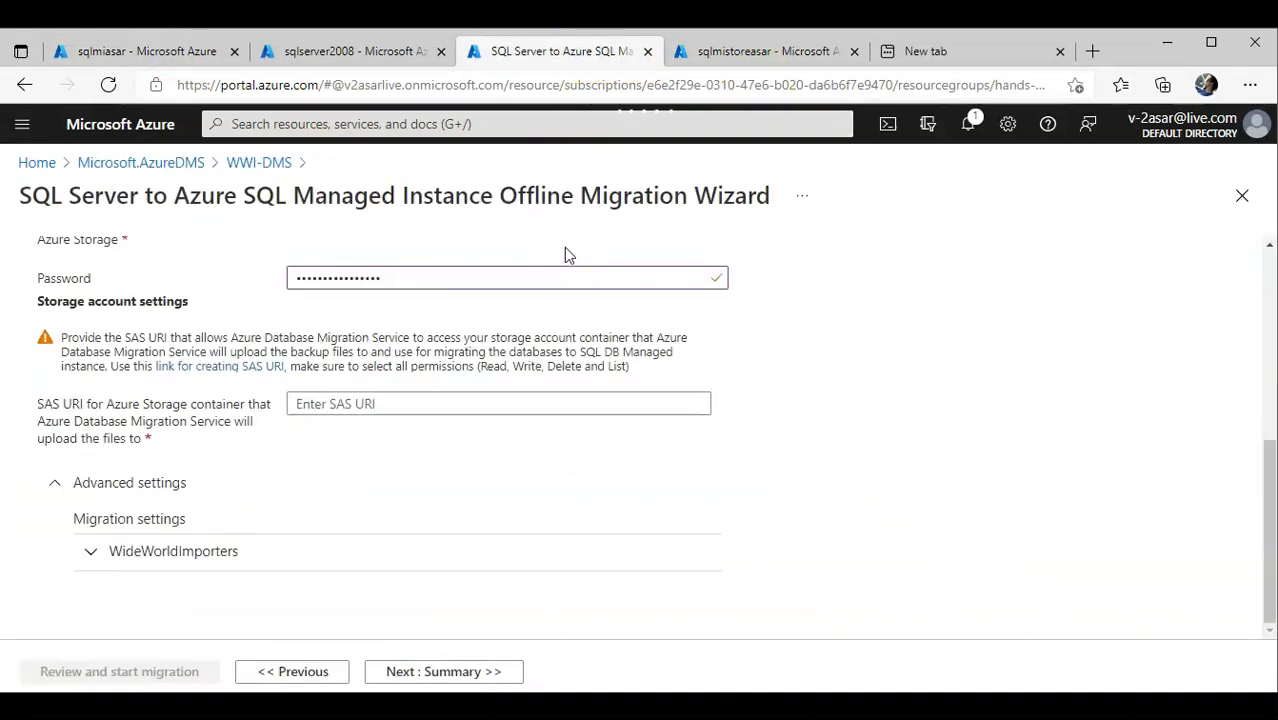
{"action": "left_click", "coordinate": [763, 55]}
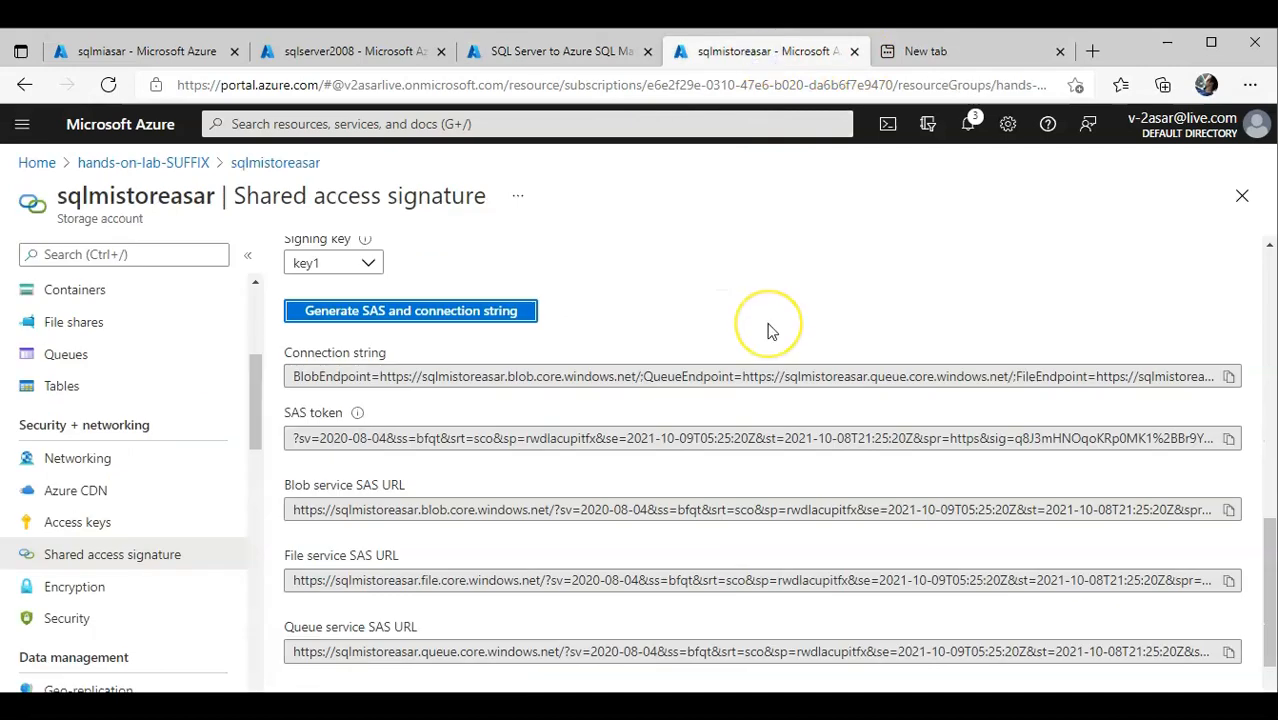
{"action": "scroll", "coordinate": [765, 331], "scroll_direction": "down", "scroll_amount": 1}
{"action": "left_click", "coordinate": [1229, 449]}
Paste the Blob service SAS URL as the migration wizard's SAS URI and try to continue to the summary.
{"action": "left_click", "coordinate": [140, 50]}
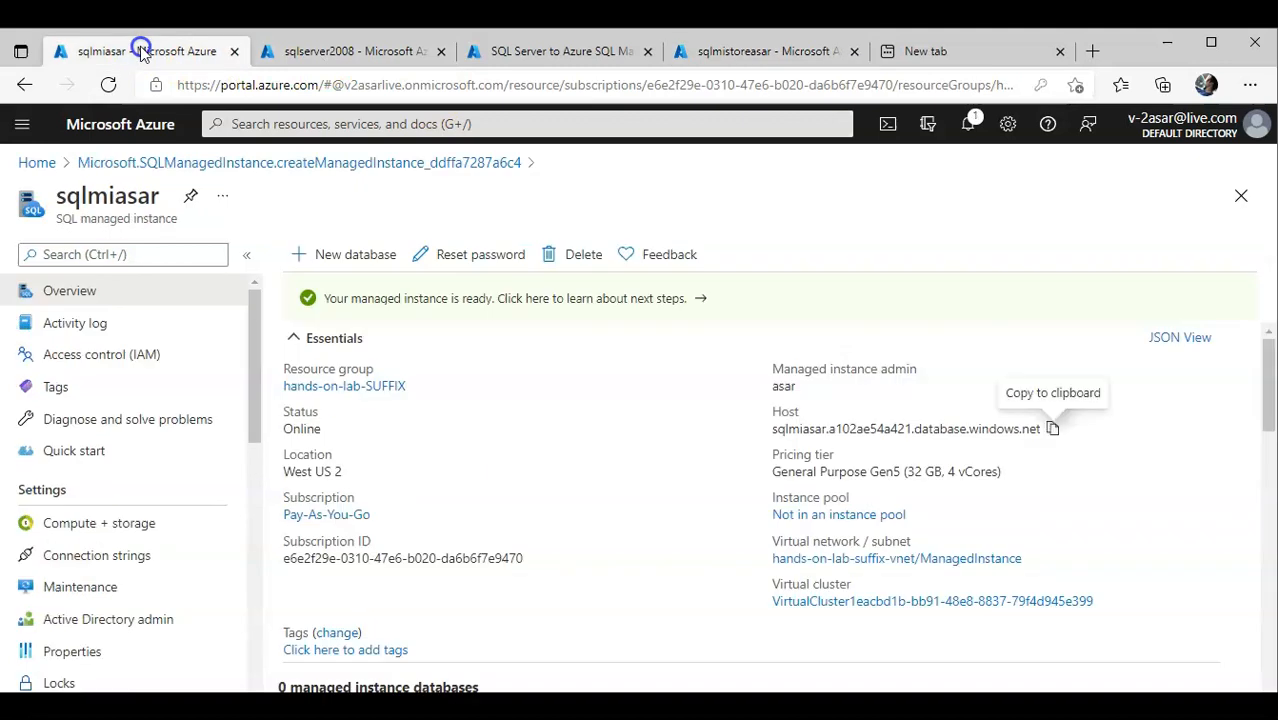
{"action": "left_click", "coordinate": [368, 50]}
{"action": "left_click", "coordinate": [525, 50]}
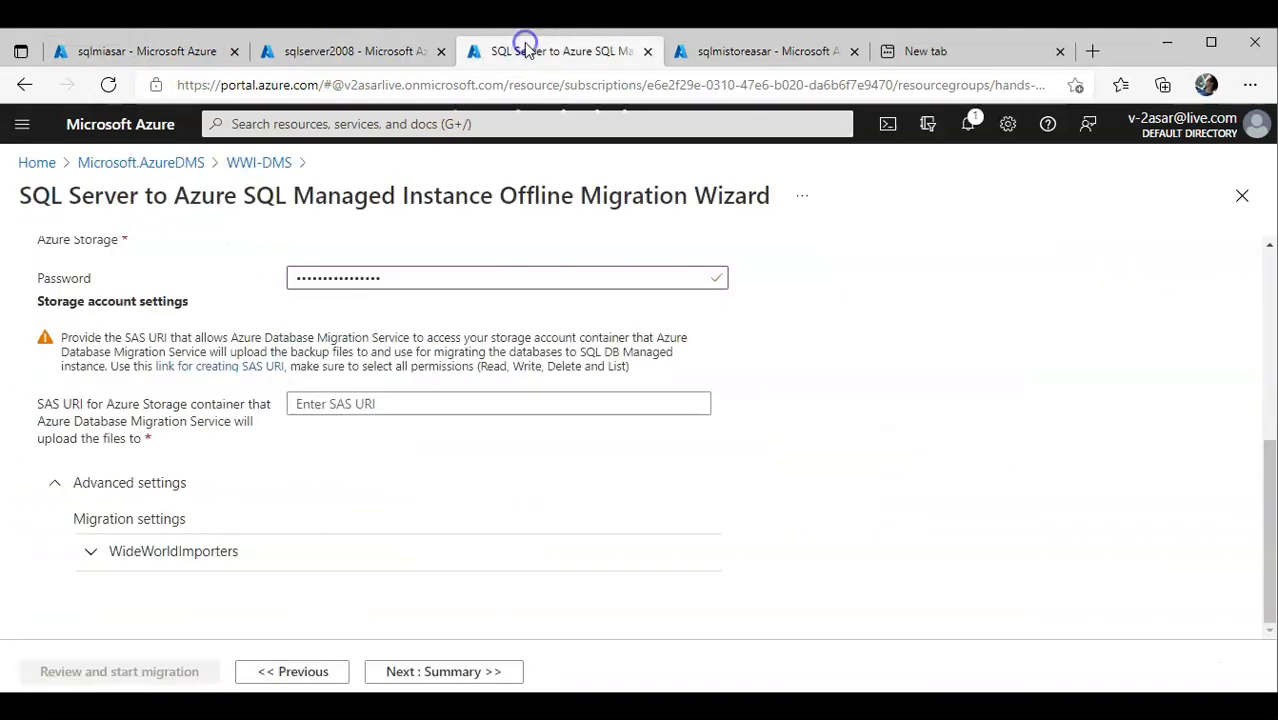
{"action": "left_click", "coordinate": [375, 405]}
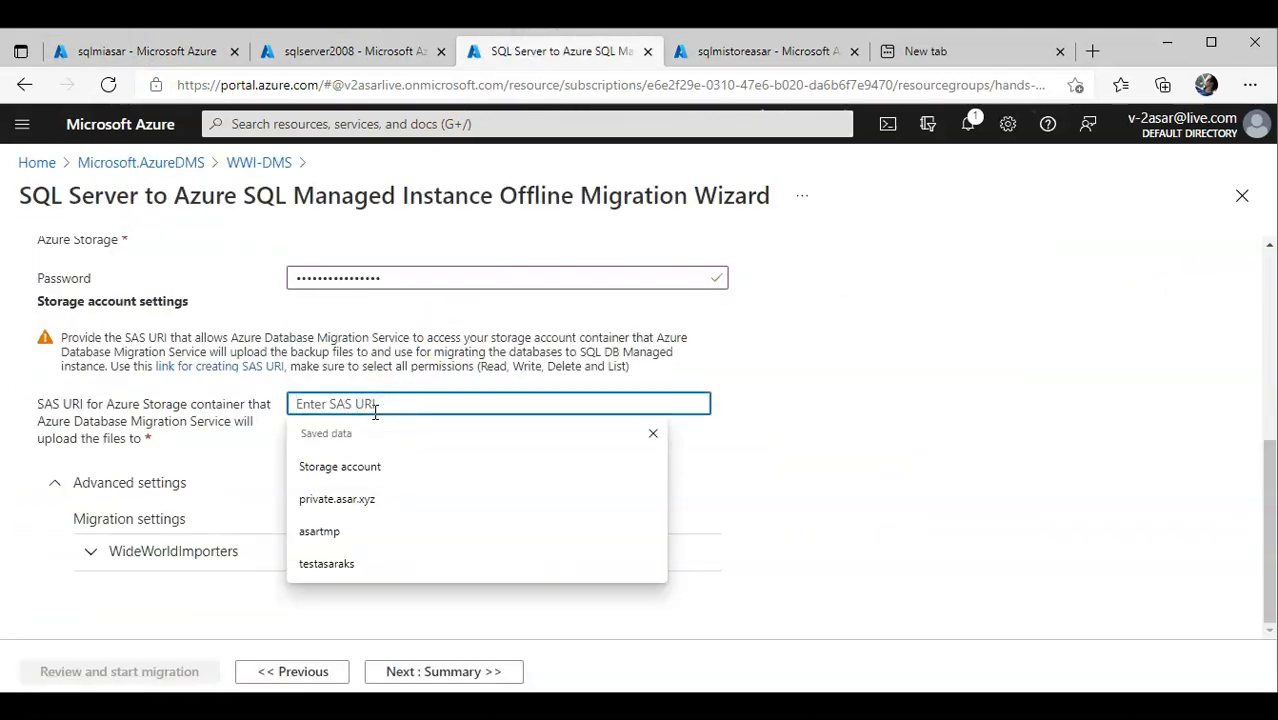
{"action": "key", "text": "ctrl+v"}
{"action": "left_click", "coordinate": [461, 487]}
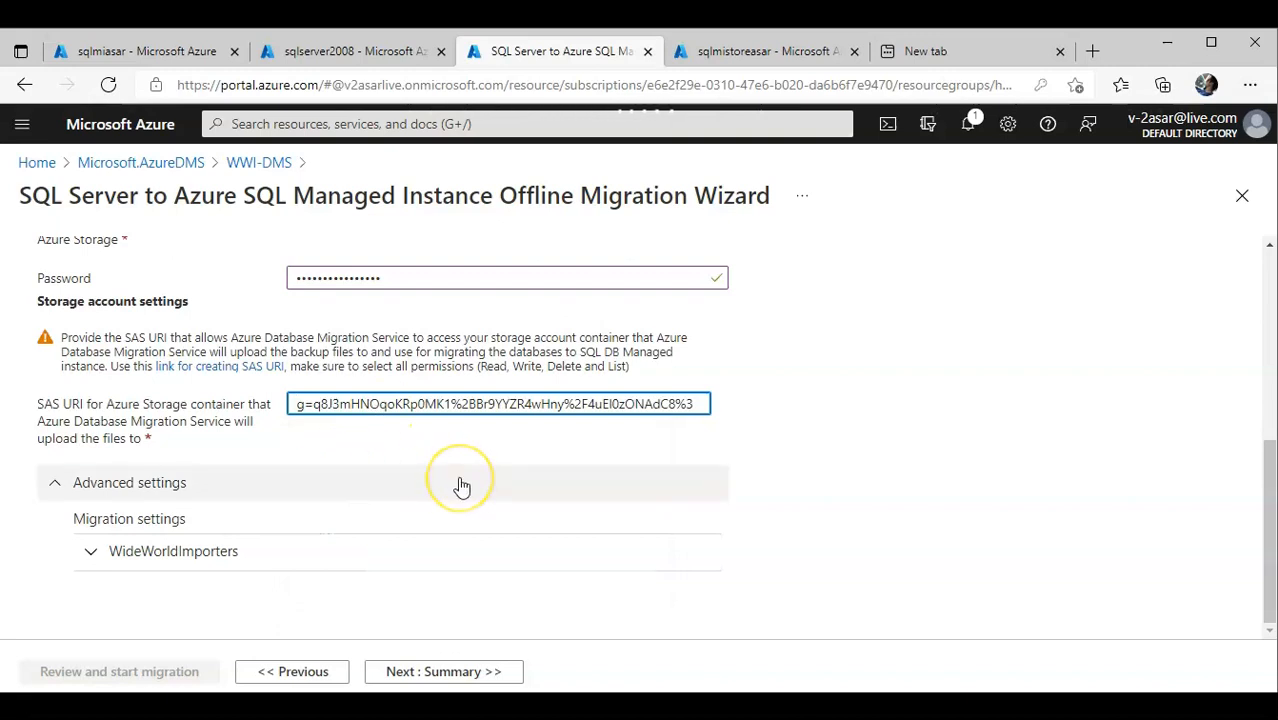
{"action": "left_click", "coordinate": [432, 672]}
{"action": "left_click", "coordinate": [748, 486]}
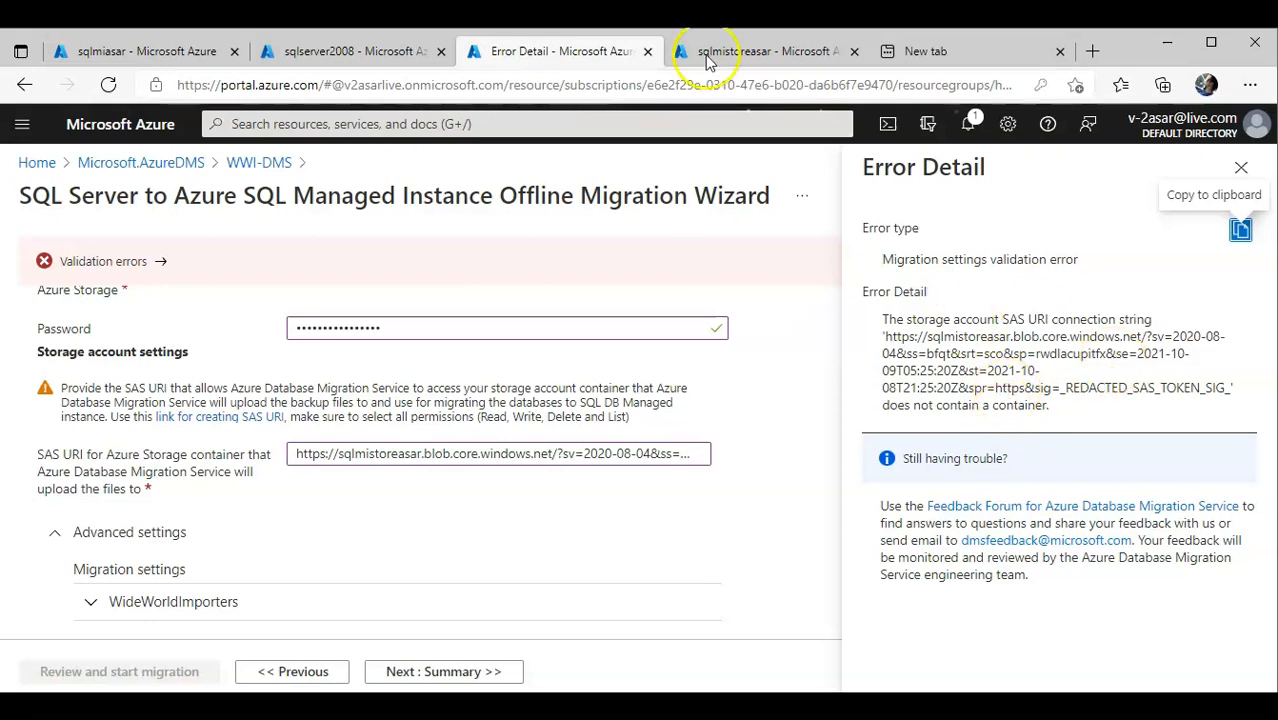
Replace the wizard's SAS URI with the storage account's copied SAS token and continue to the migration summary.
{"action": "left_click", "coordinate": [740, 52]}
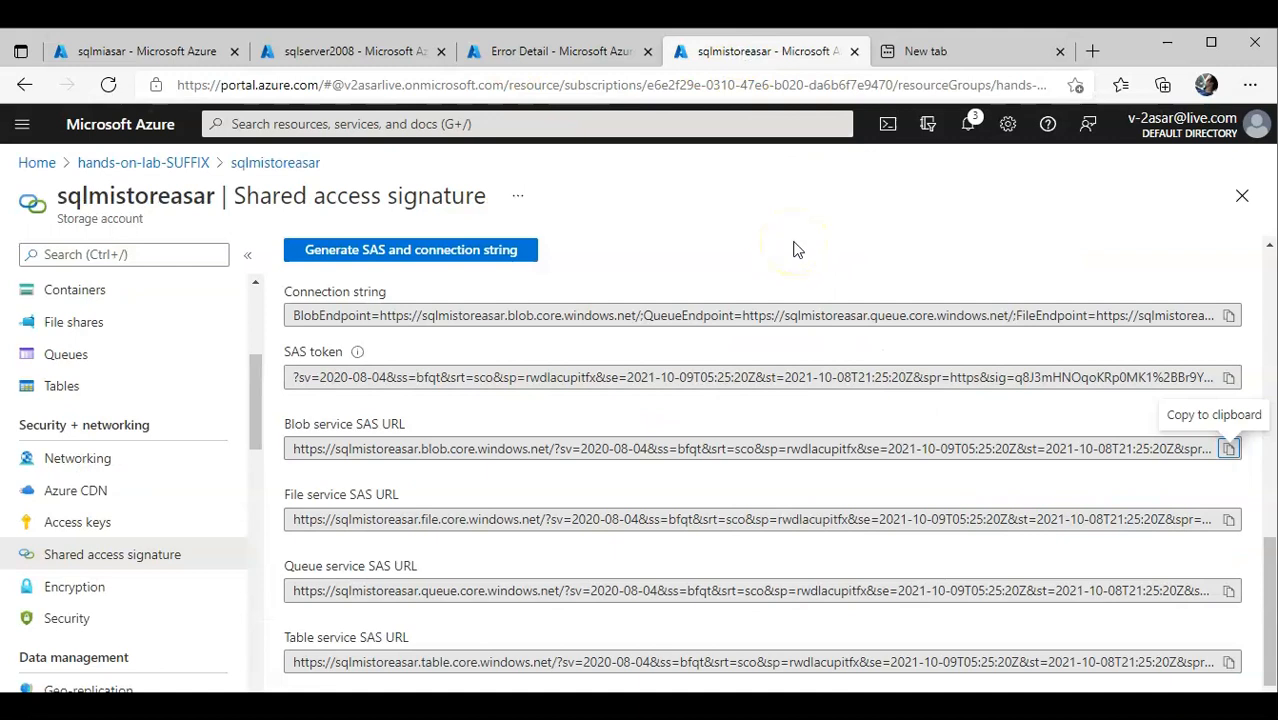
{"action": "left_click", "coordinate": [1228, 377]}
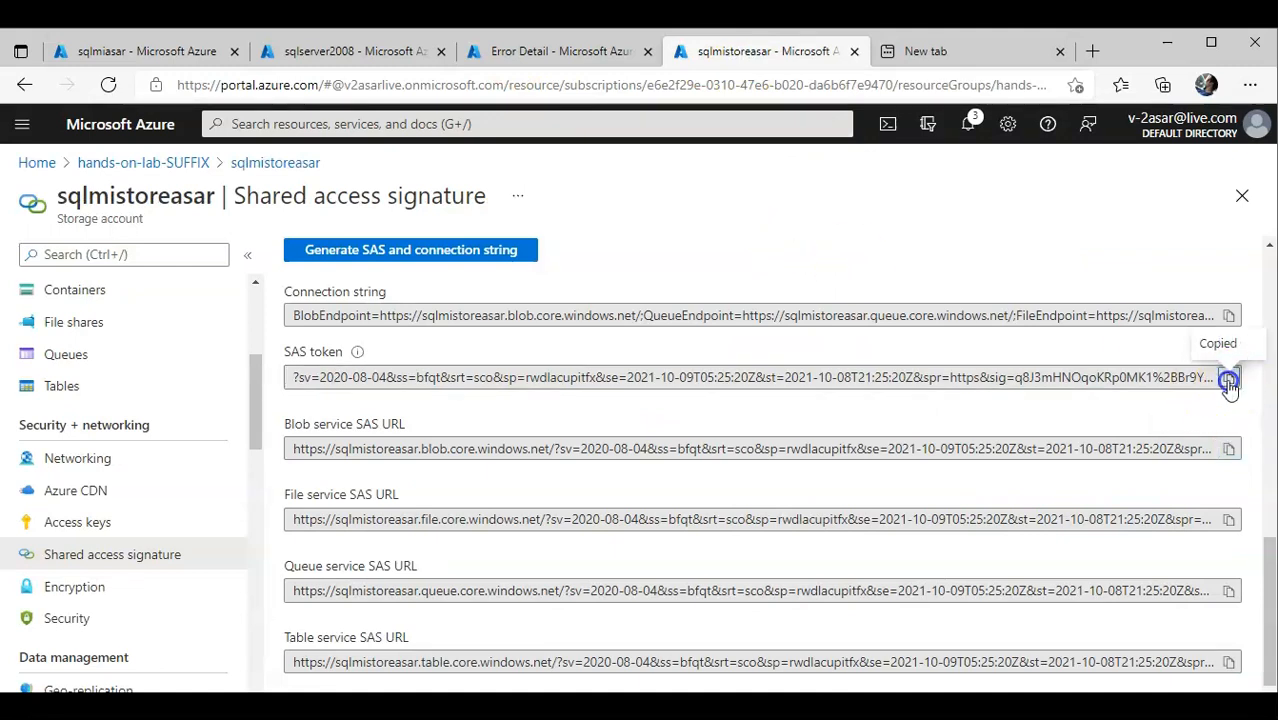
{"action": "left_click", "coordinate": [160, 50]}
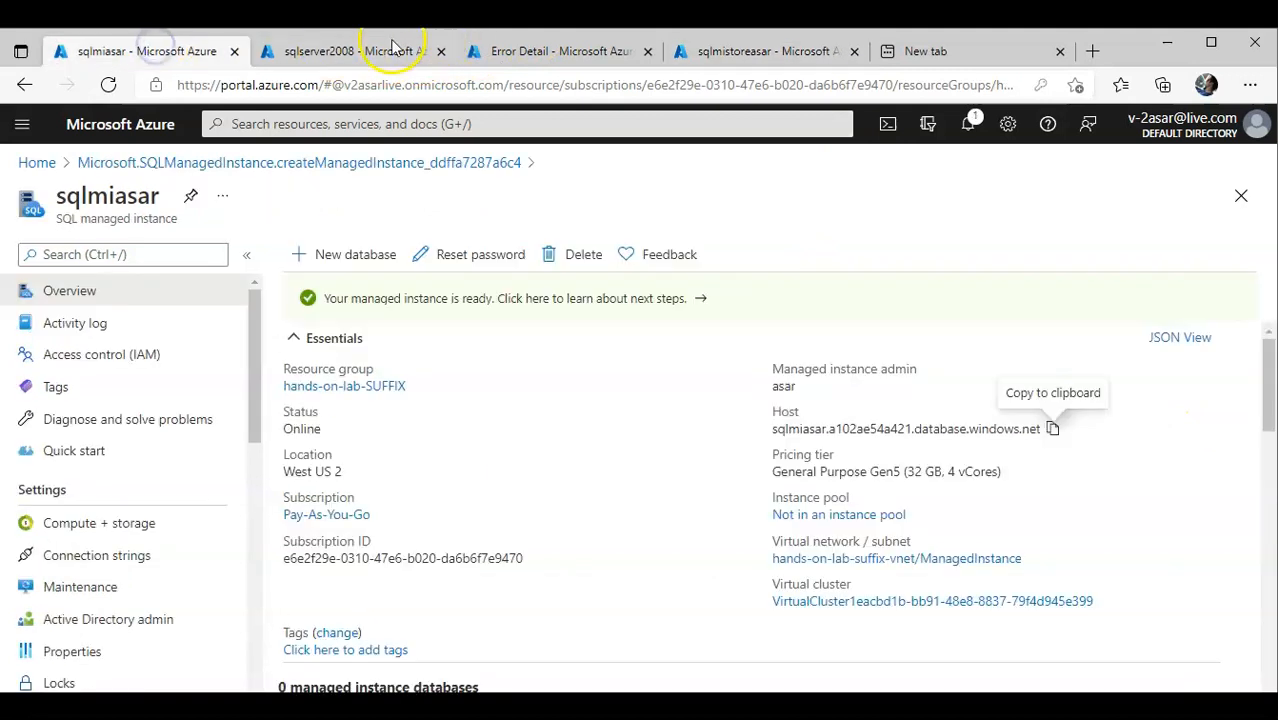
{"action": "left_click", "coordinate": [380, 55]}
{"action": "left_click", "coordinate": [495, 50]}
{"action": "left_click", "coordinate": [1241, 218]}
{"action": "left_click", "coordinate": [1241, 167]}
{"action": "left_click", "coordinate": [557, 456]}
{"action": "key", "text": "ctrl+a"}
{"action": "key", "text": "ctrl+v"}
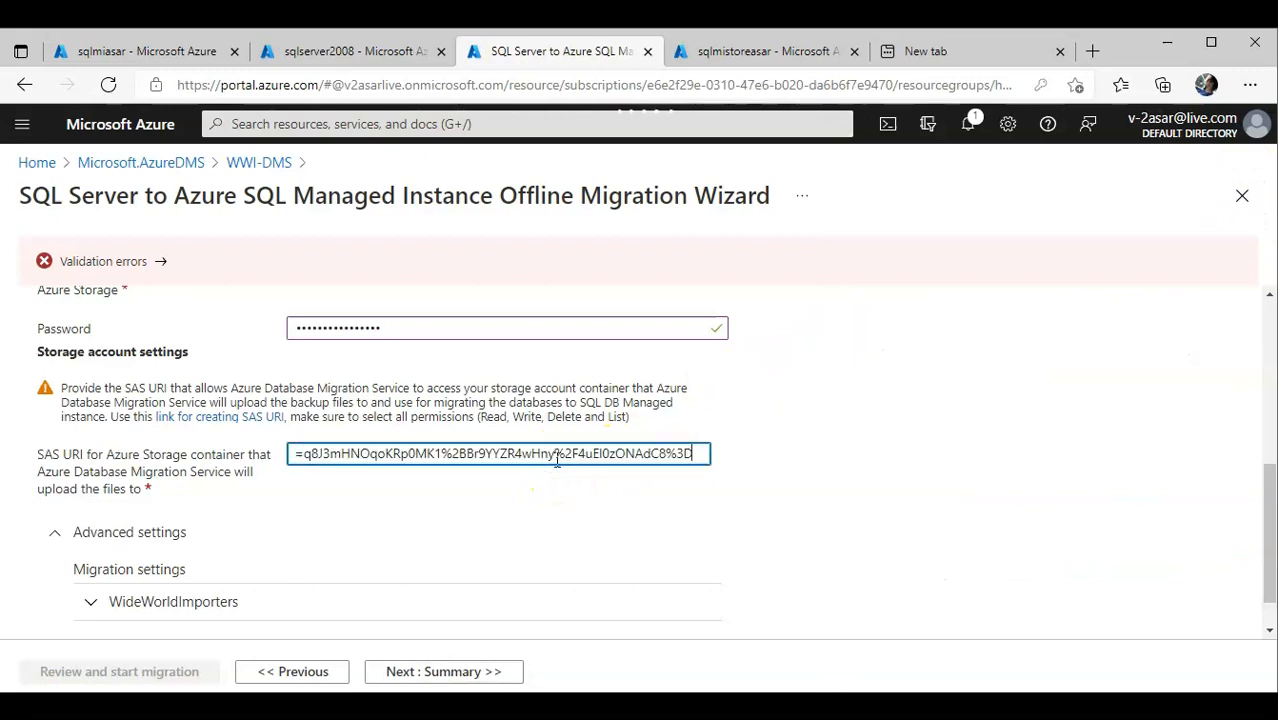
{"action": "left_click", "coordinate": [440, 671]}
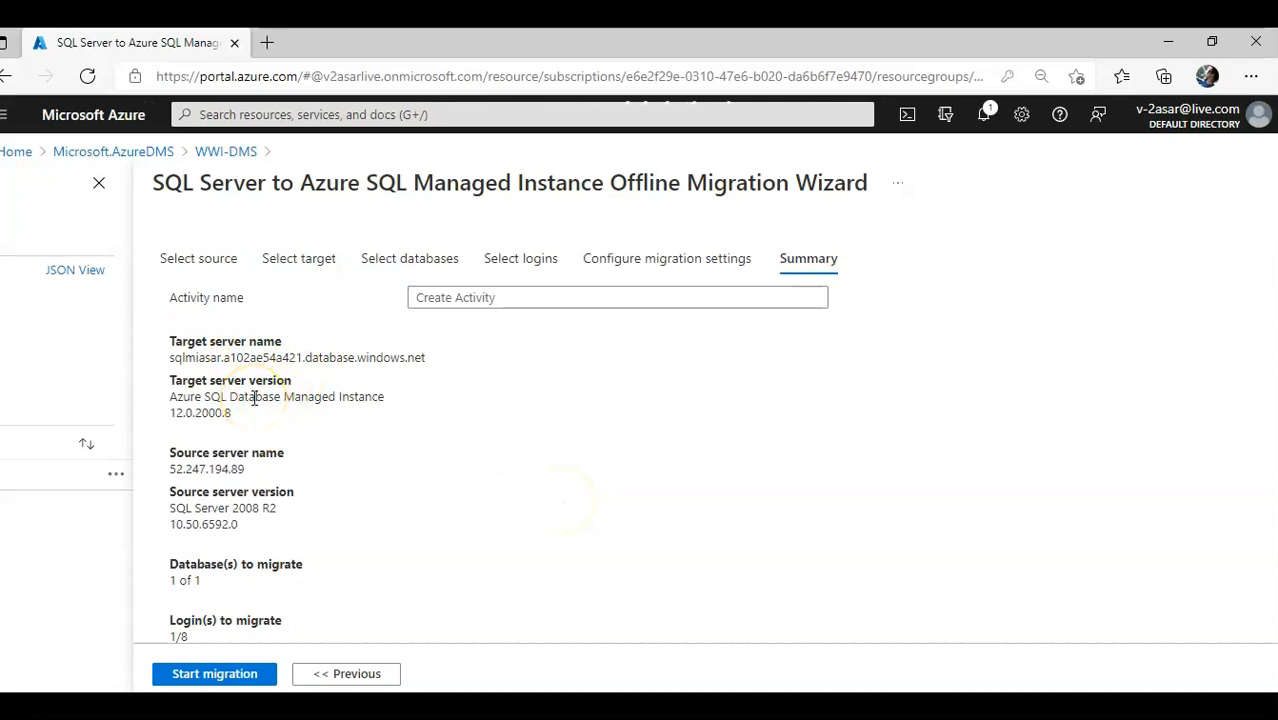
Name the migration activity sqlmimigration.
{"action": "left_click", "coordinate": [532, 304]}
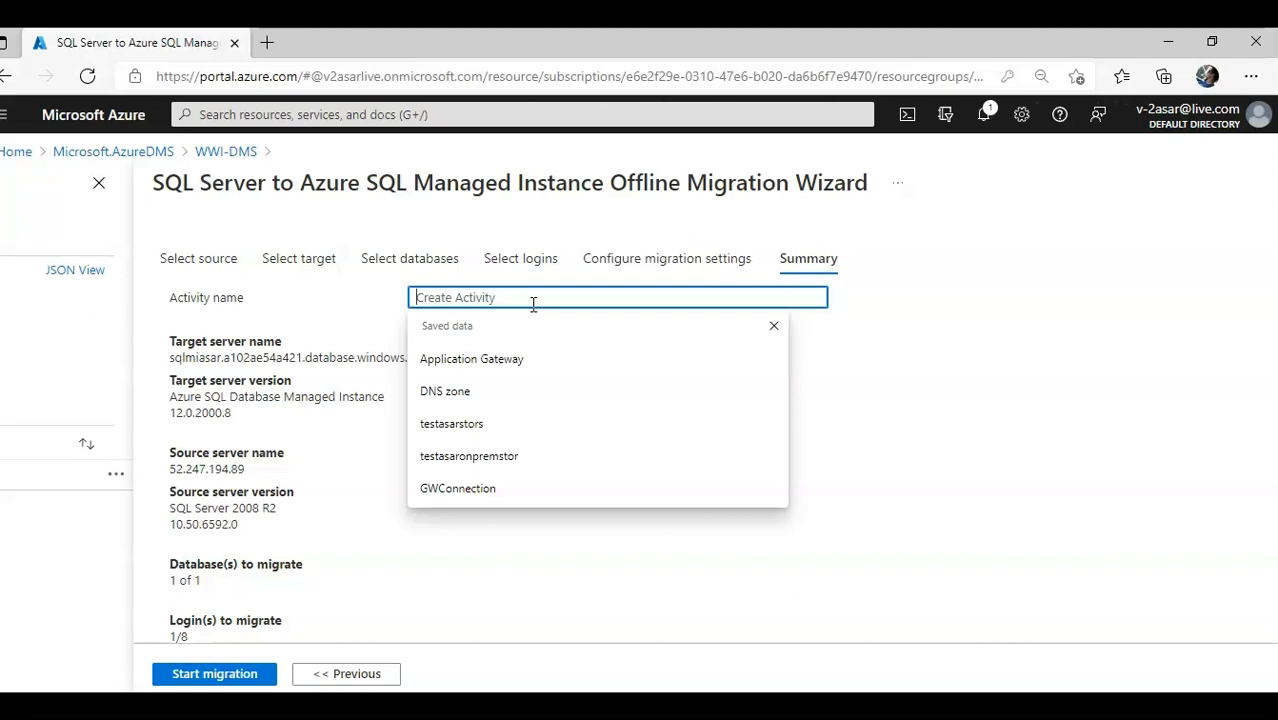
{"action": "type", "text": "wmimigratio"}
{"action": "key", "text": "BackSpace"}
{"action": "key", "text": "BackSpace"}
{"action": "key", "text": "BackSpace"}
{"action": "key", "text": "BackSpace"}
{"action": "key", "text": "BackSpace"}
{"action": "key", "text": "BackSpace"}
{"action": "key", "text": "BackSpace"}
{"action": "key", "text": "BackSpace"}
{"action": "key", "text": "BackSpace"}
{"action": "key", "text": "BackSpace"}
{"action": "key", "text": "BackSpace"}
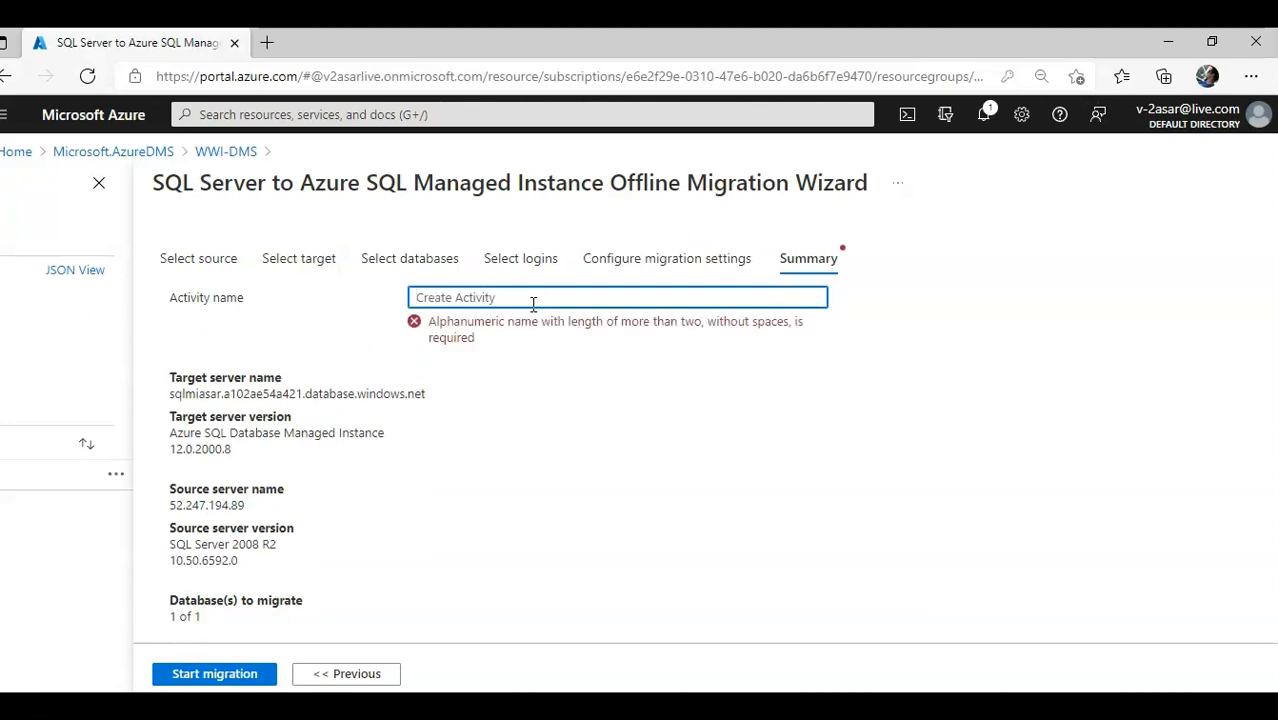
{"action": "type", "text": "sqlmimigration"}
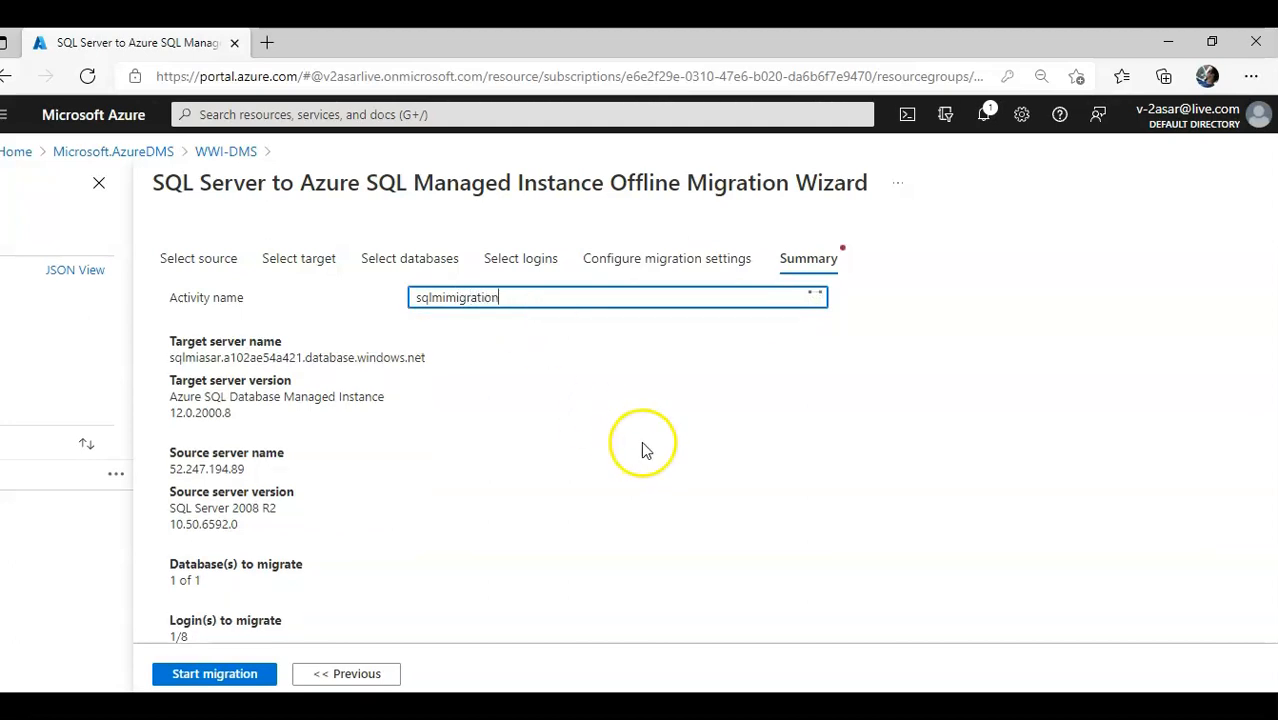
Review the source, target, database and login summary and start the migration.
{"action": "scroll", "coordinate": [642, 448], "scroll_direction": "down", "scroll_amount": 1}
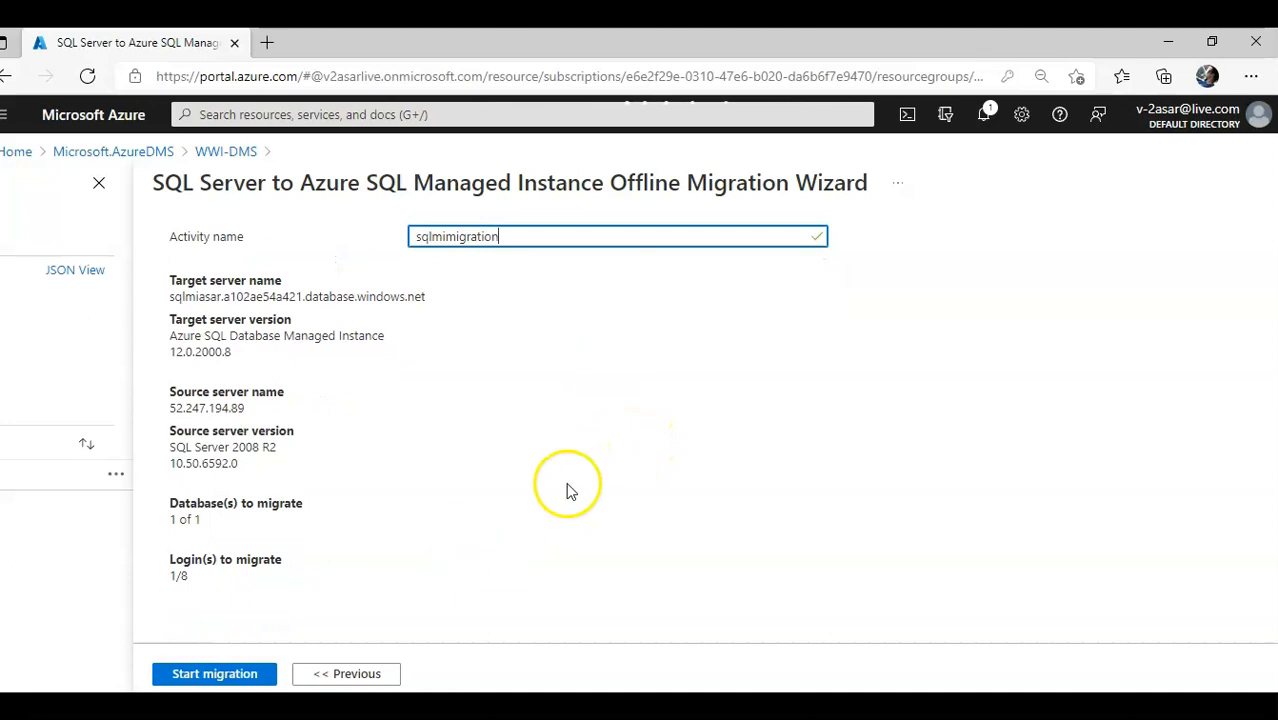
{"action": "scroll", "coordinate": [567, 488], "scroll_direction": "up", "scroll_amount": 1}
{"action": "scroll", "coordinate": [431, 545], "scroll_direction": "down", "scroll_amount": 1}
{"action": "left_click", "coordinate": [215, 675]}
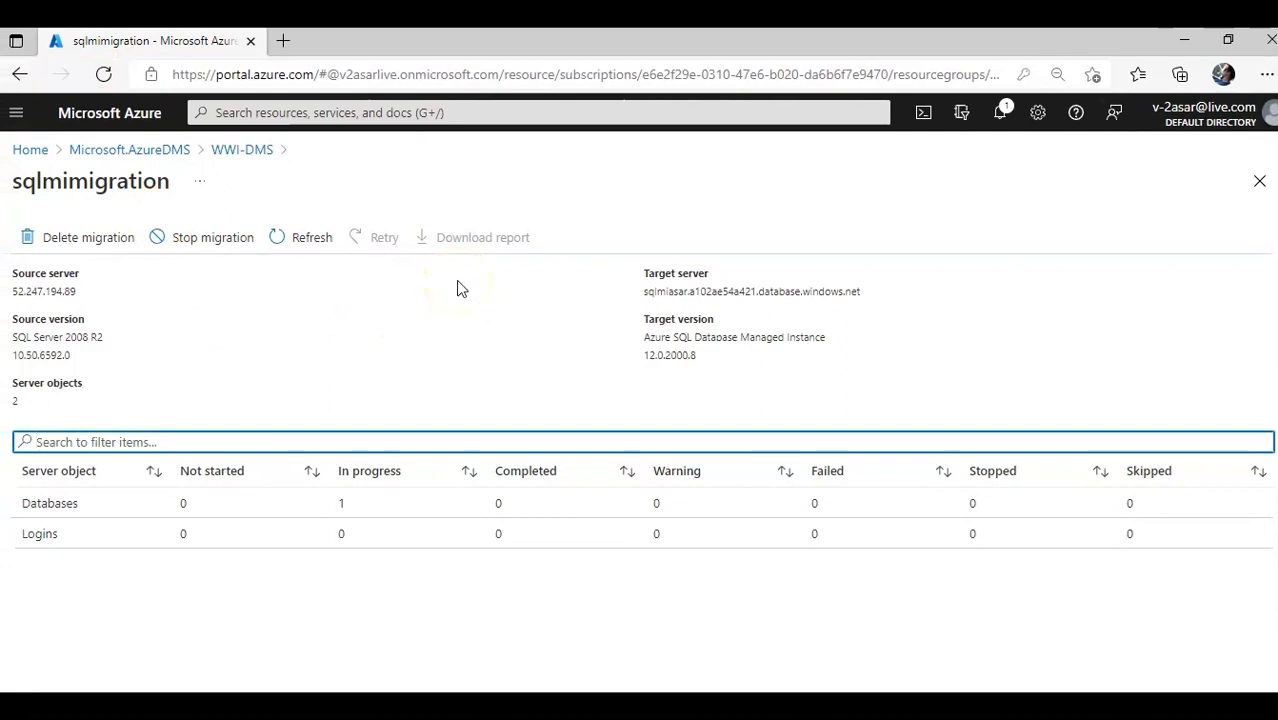
Open the database details of the sqlmimigration activity and refresh the WideWorldImporters migration status.
{"action": "left_click", "coordinate": [351, 504]}
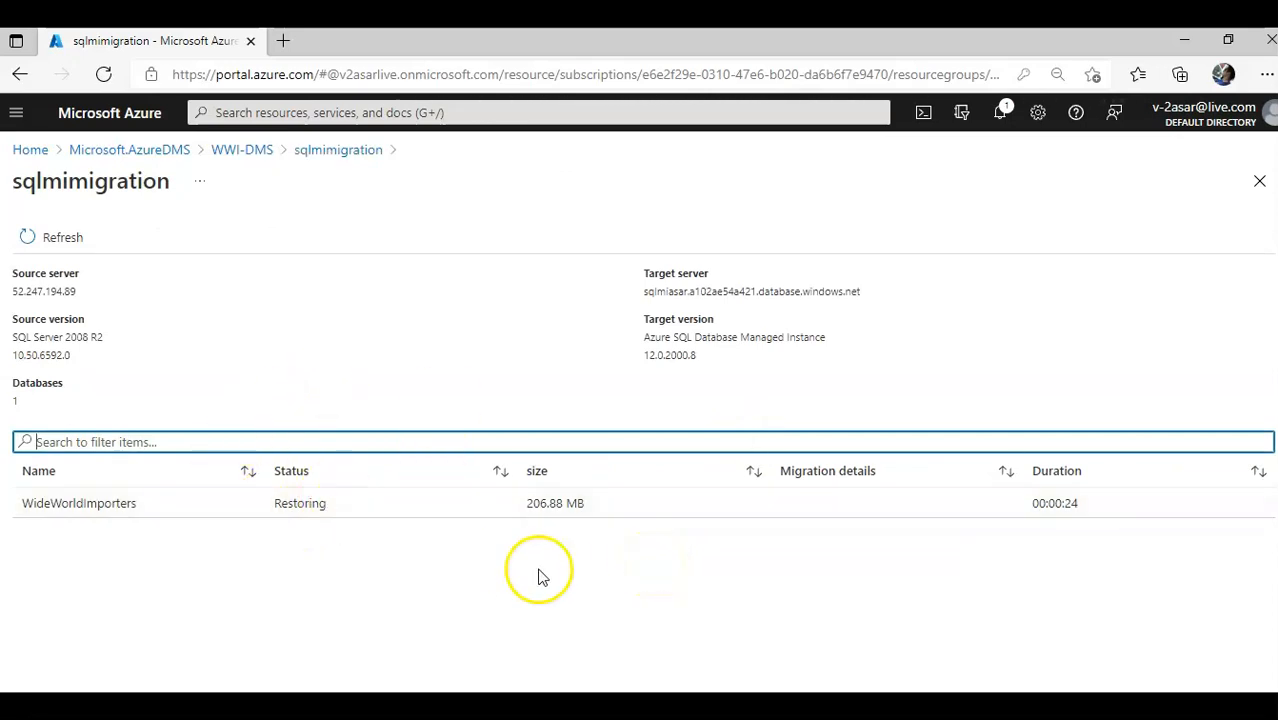
{"action": "left_click", "coordinate": [47, 242]}
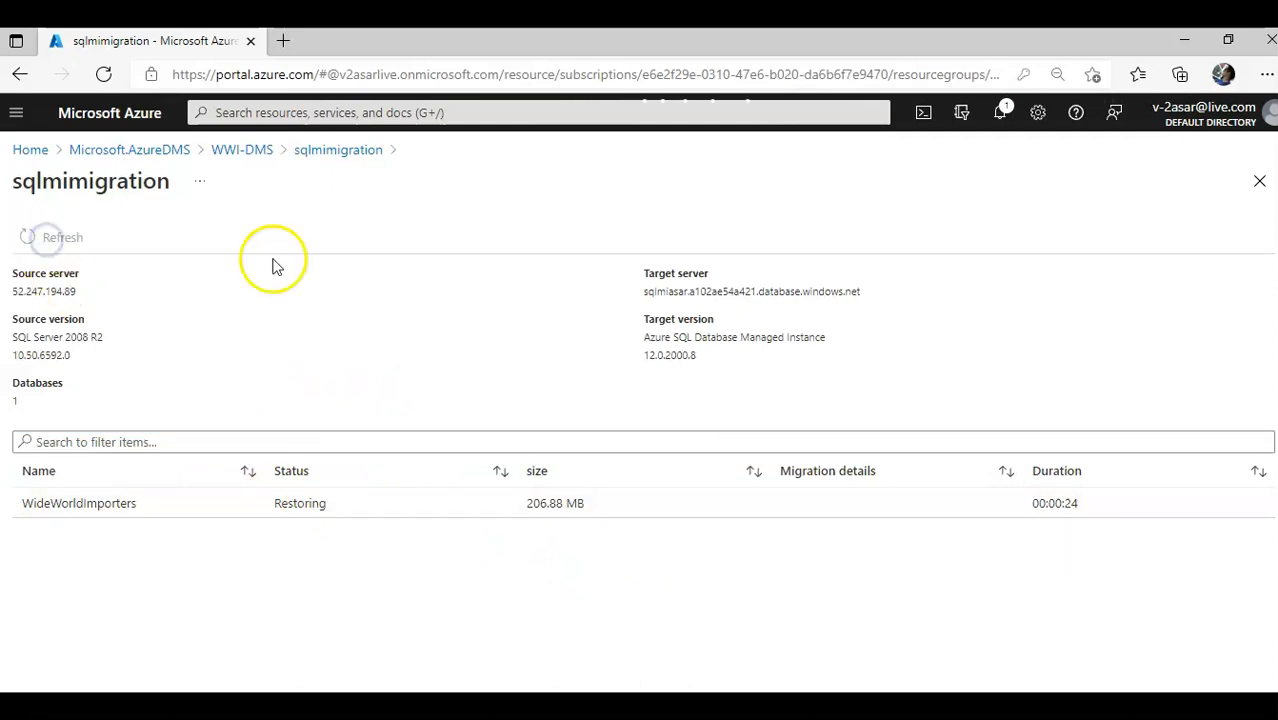
{"action": "left_click", "coordinate": [57, 247]}
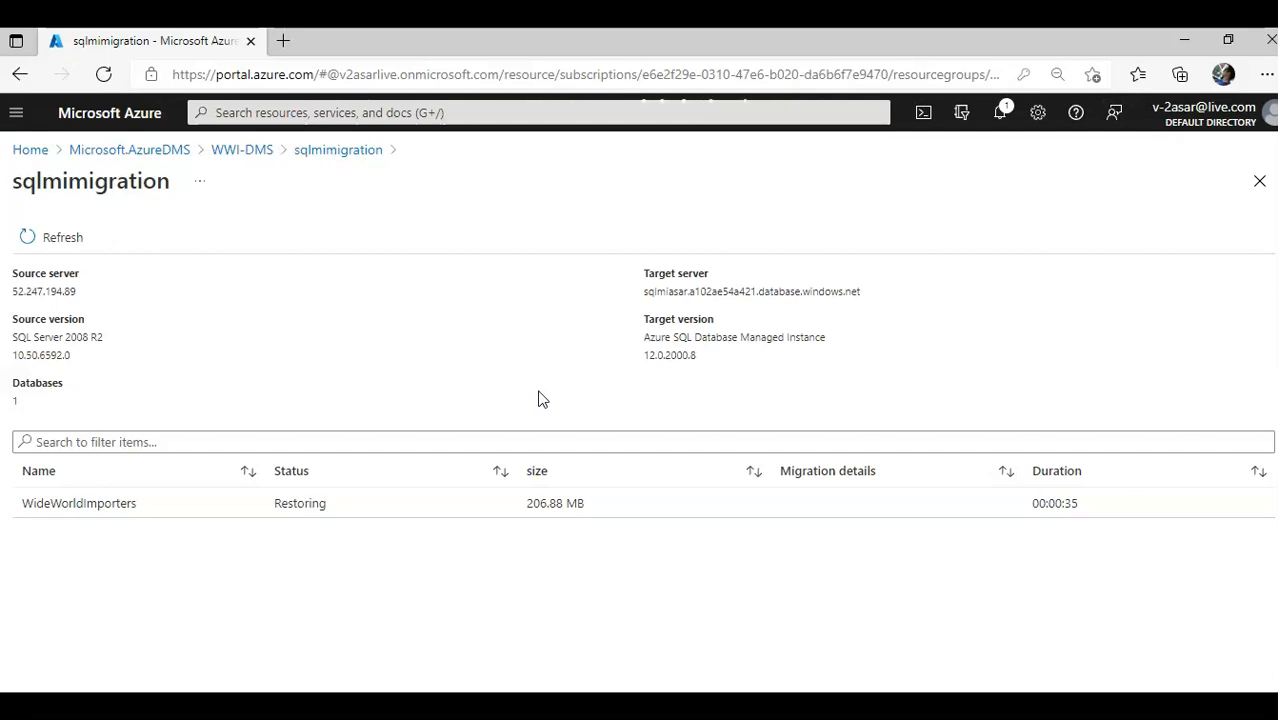
{"action": "left_click", "coordinate": [522, 398]}
{"action": "left_click", "coordinate": [61, 622]}
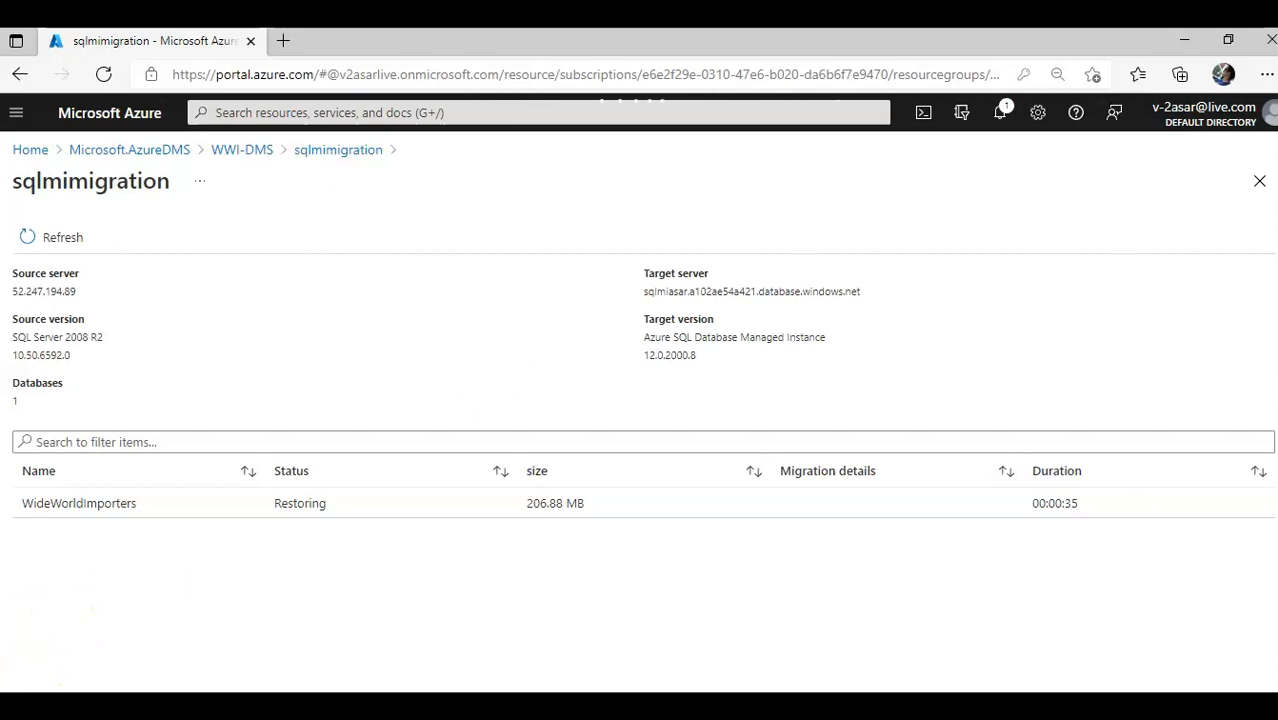